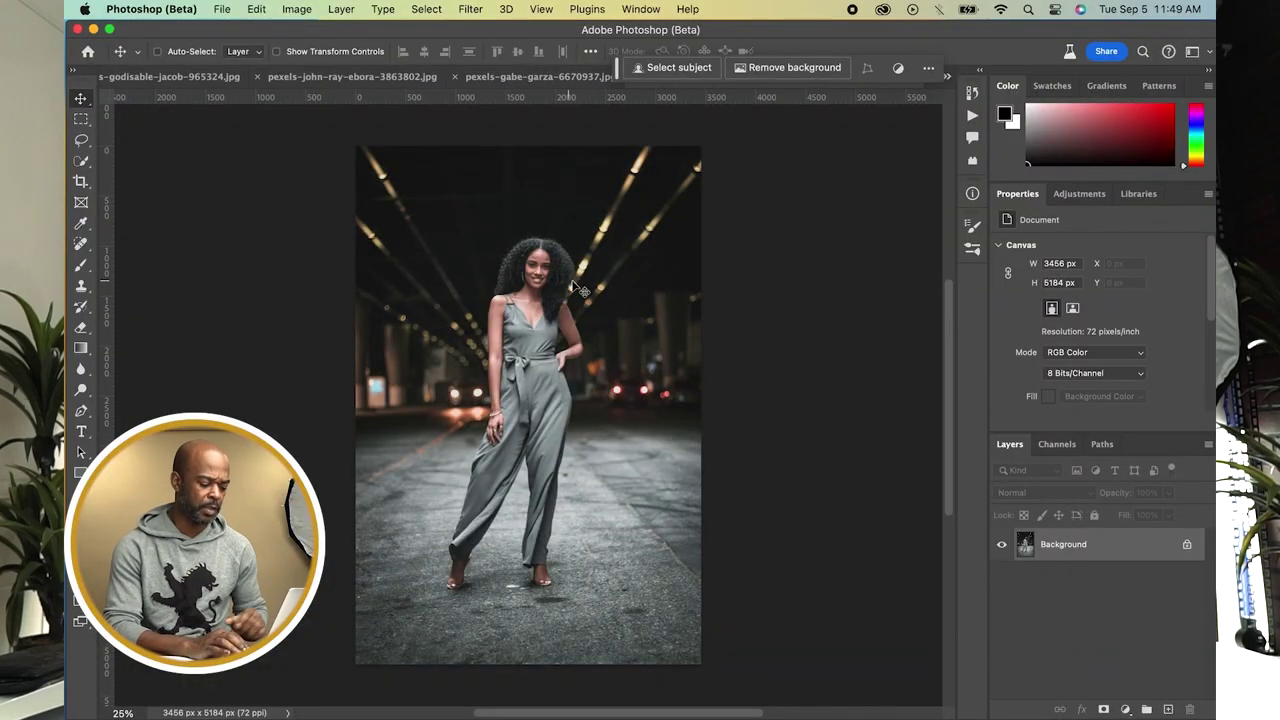
# Open Neural Filters for the portrait of the woman in the jumpsuit and enable the Color Transfer filter.
pyautogui.scroll(3, 578, 290)
pyautogui.scroll(2, 578, 290)
pyautogui.scroll(-3, 578, 290)
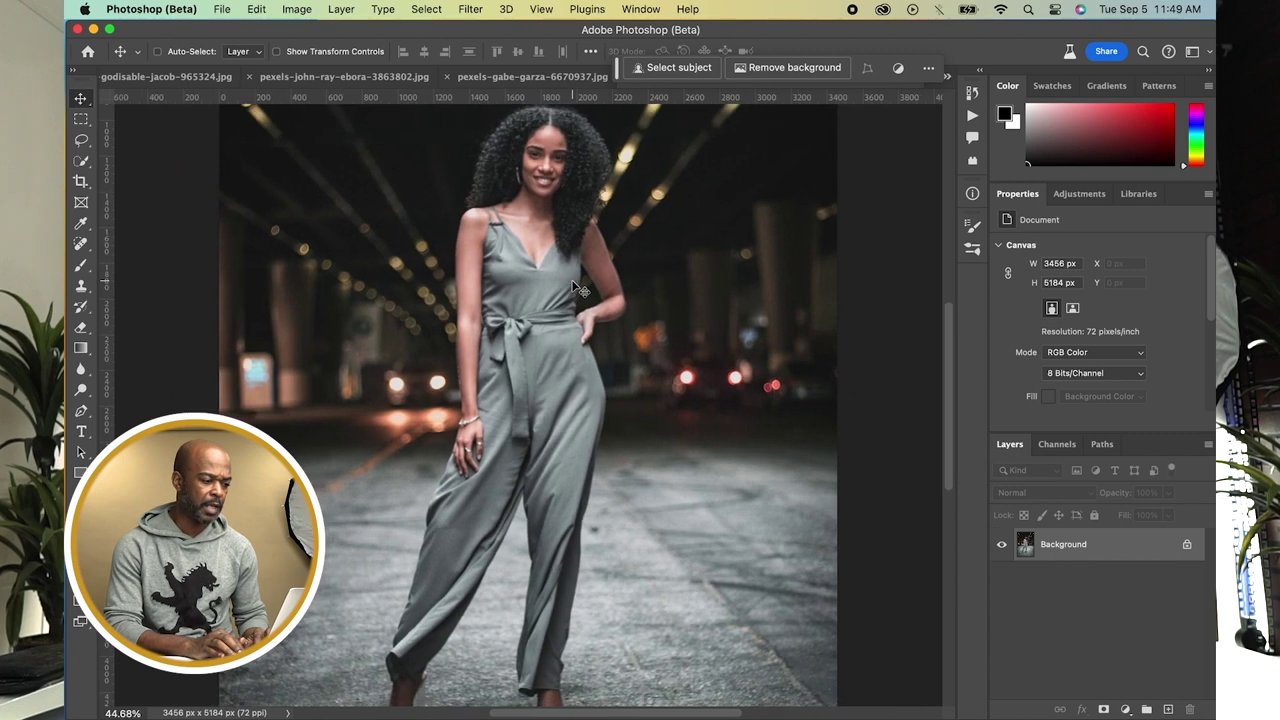
pyautogui.scroll(-1, 578, 290)
pyautogui.scroll(-1, 578, 290)
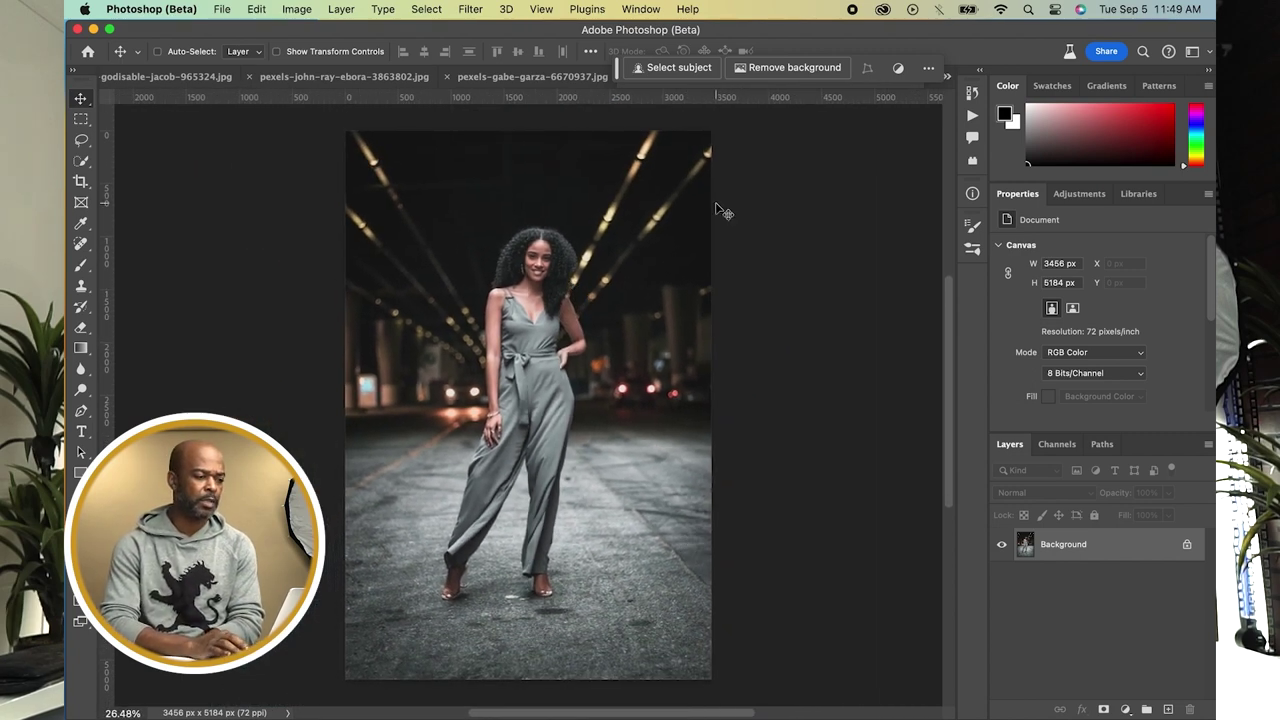
pyautogui.click(469, 9)
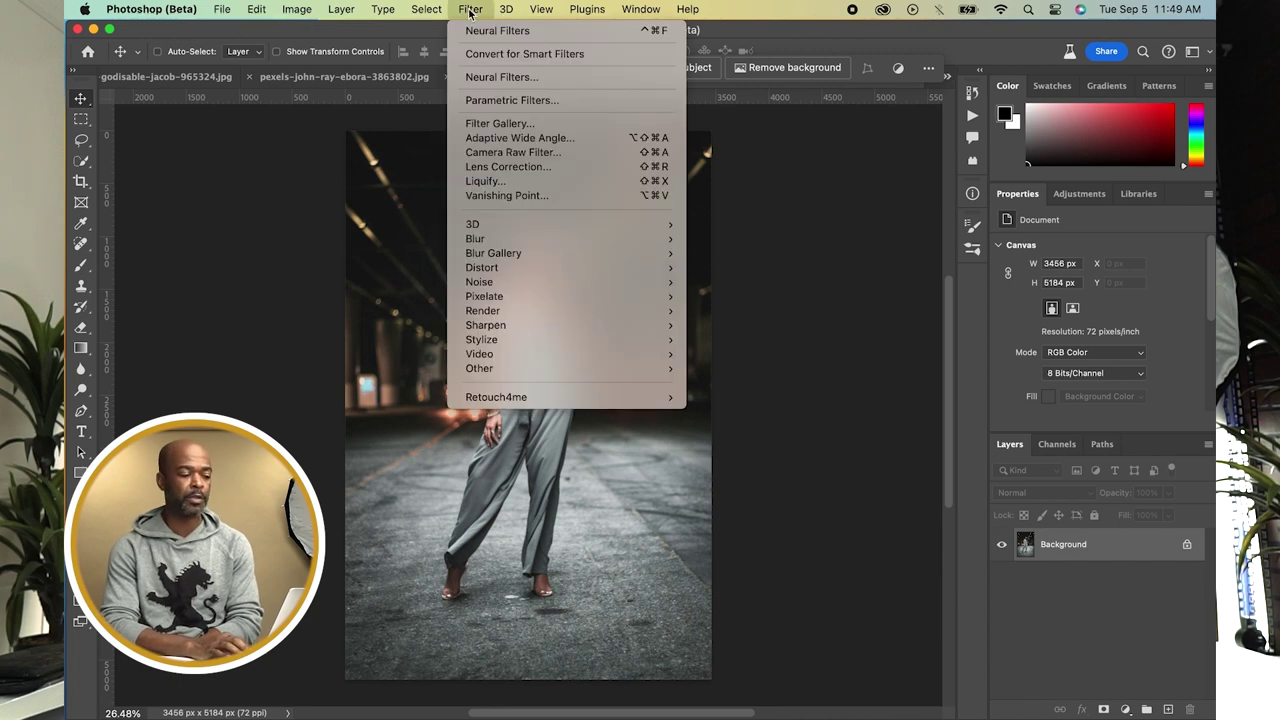
pyautogui.click(521, 79)
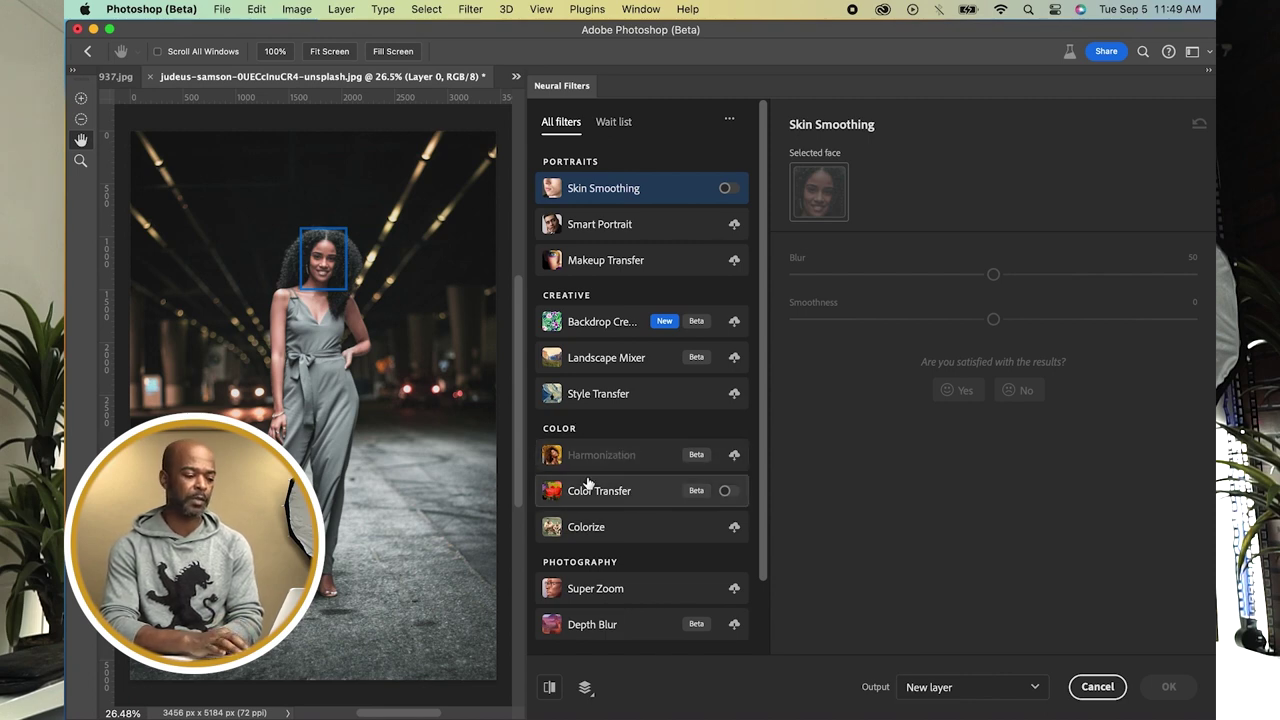
pyautogui.click(727, 491)
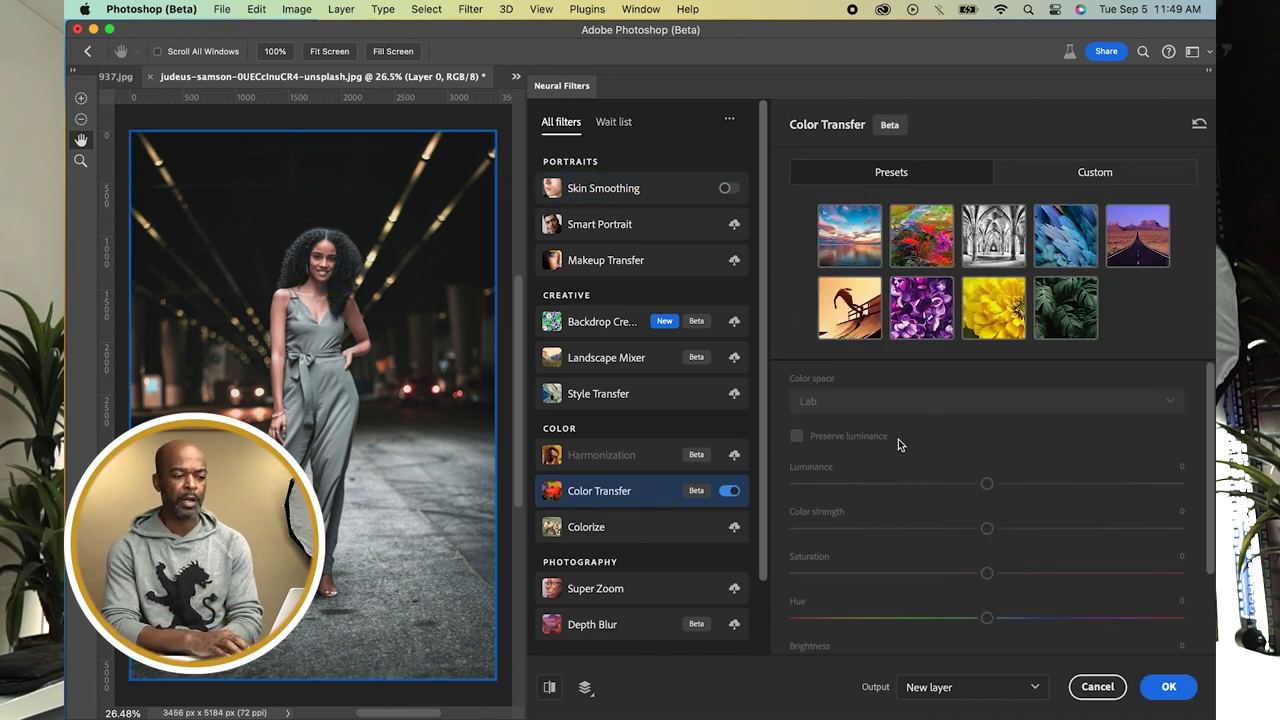
# Try the Color Transfer presets: colorful flowers, desert road, orange silhouette, purple petals, yellow flower, green leaves and black-and-white arches.
pyautogui.click(922, 256)
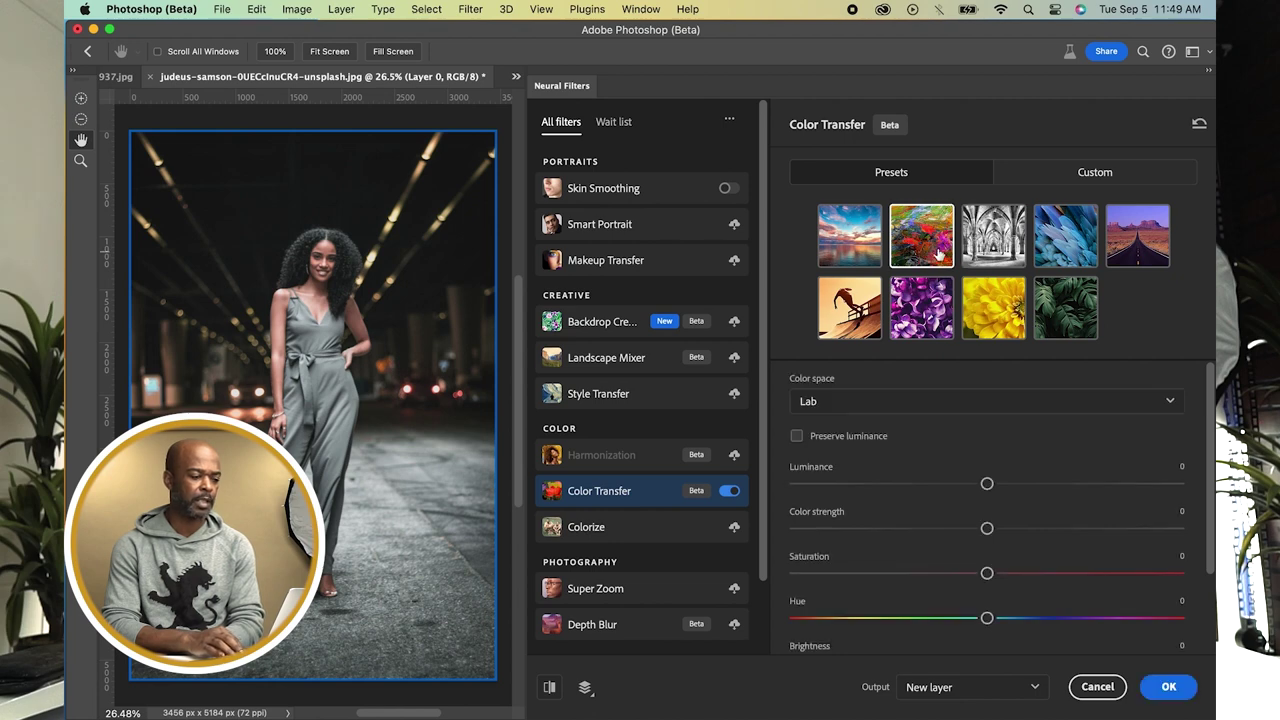
pyautogui.click(1137, 235)
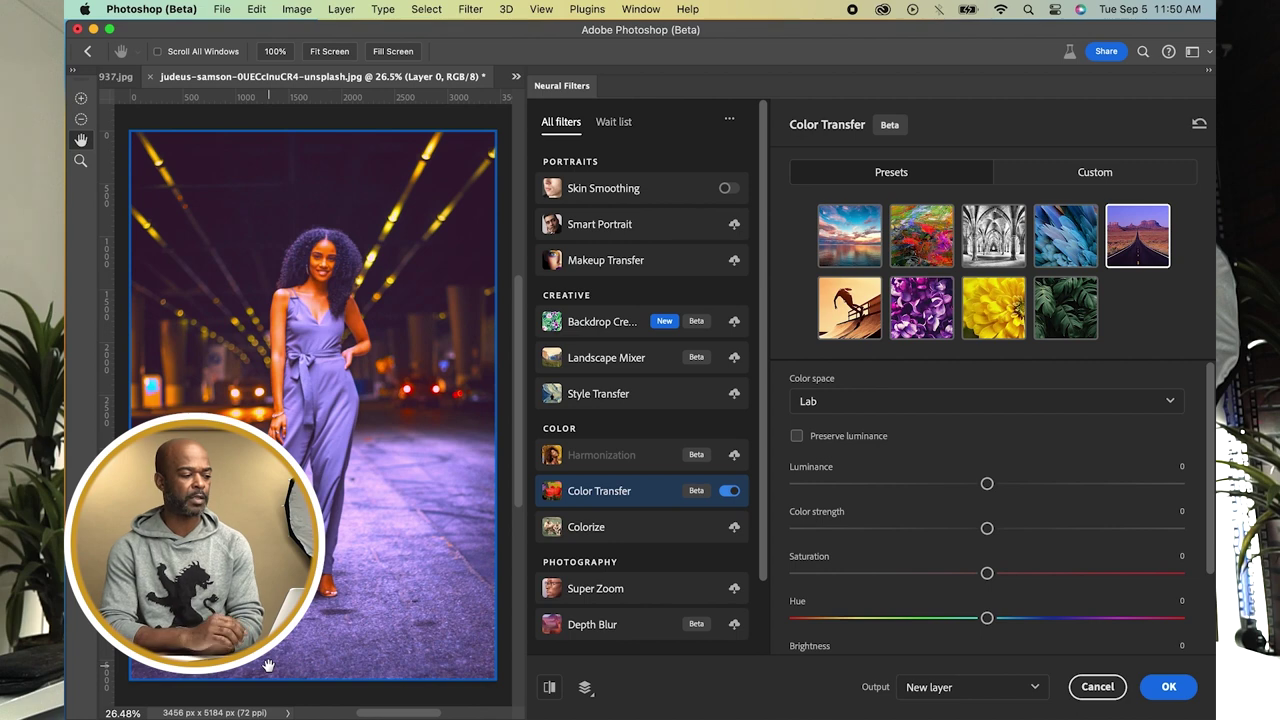
pyautogui.click(853, 328)
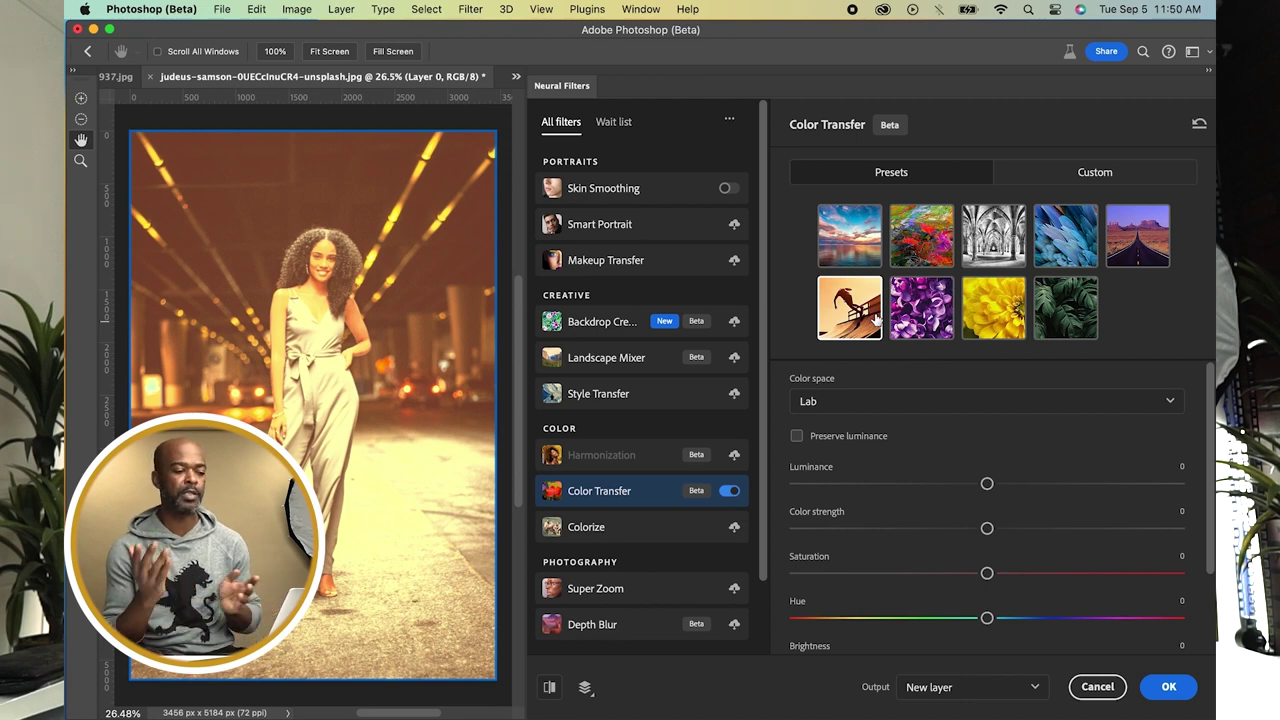
pyautogui.click(900, 312)
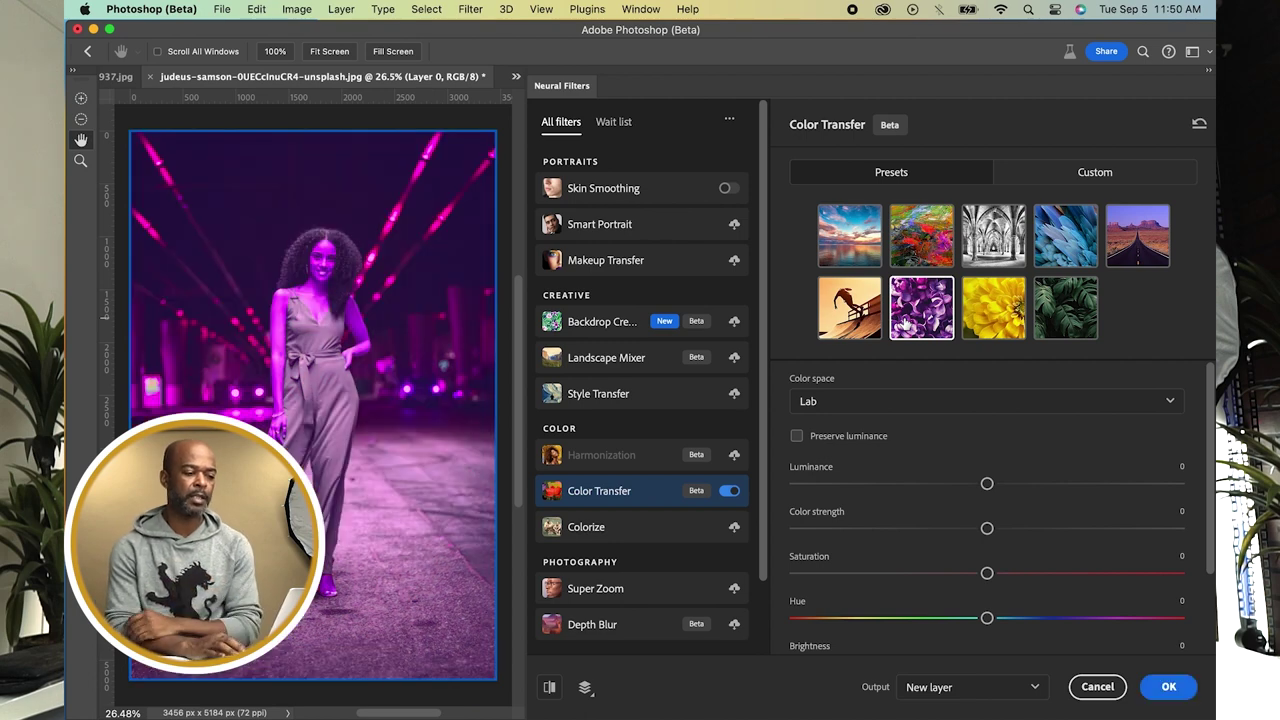
pyautogui.click(988, 318)
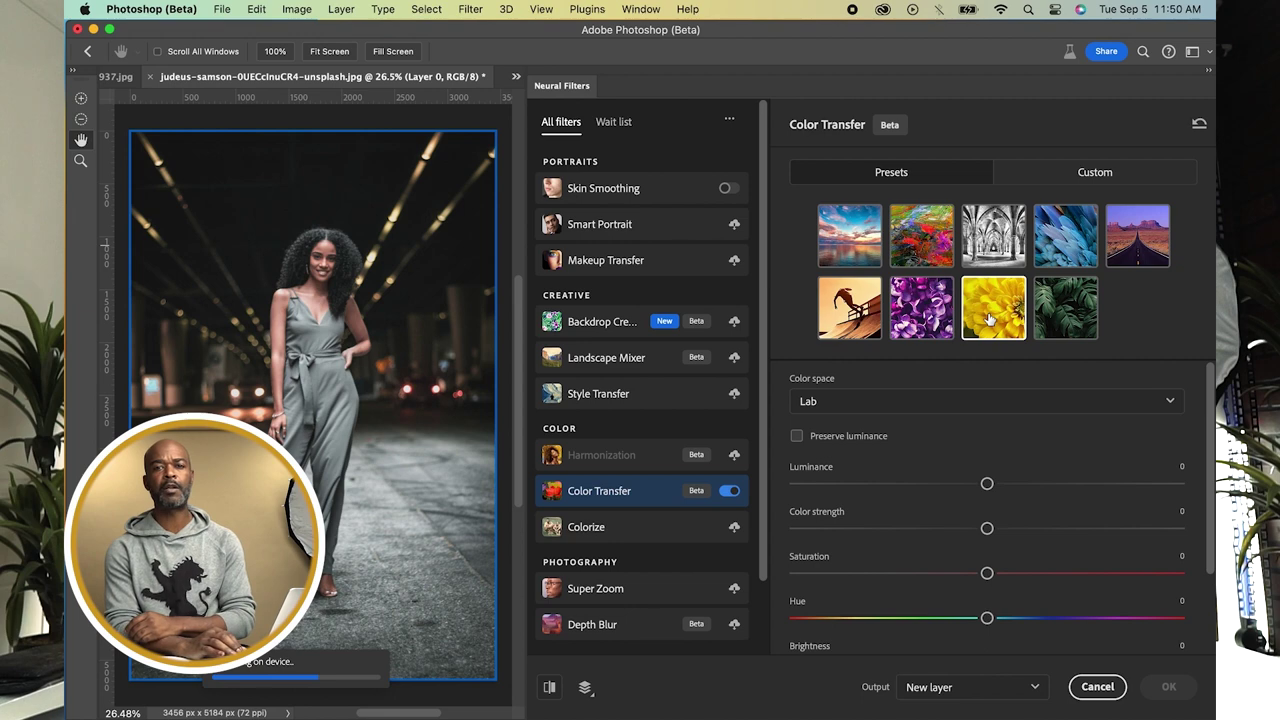
pyautogui.click(1063, 323)
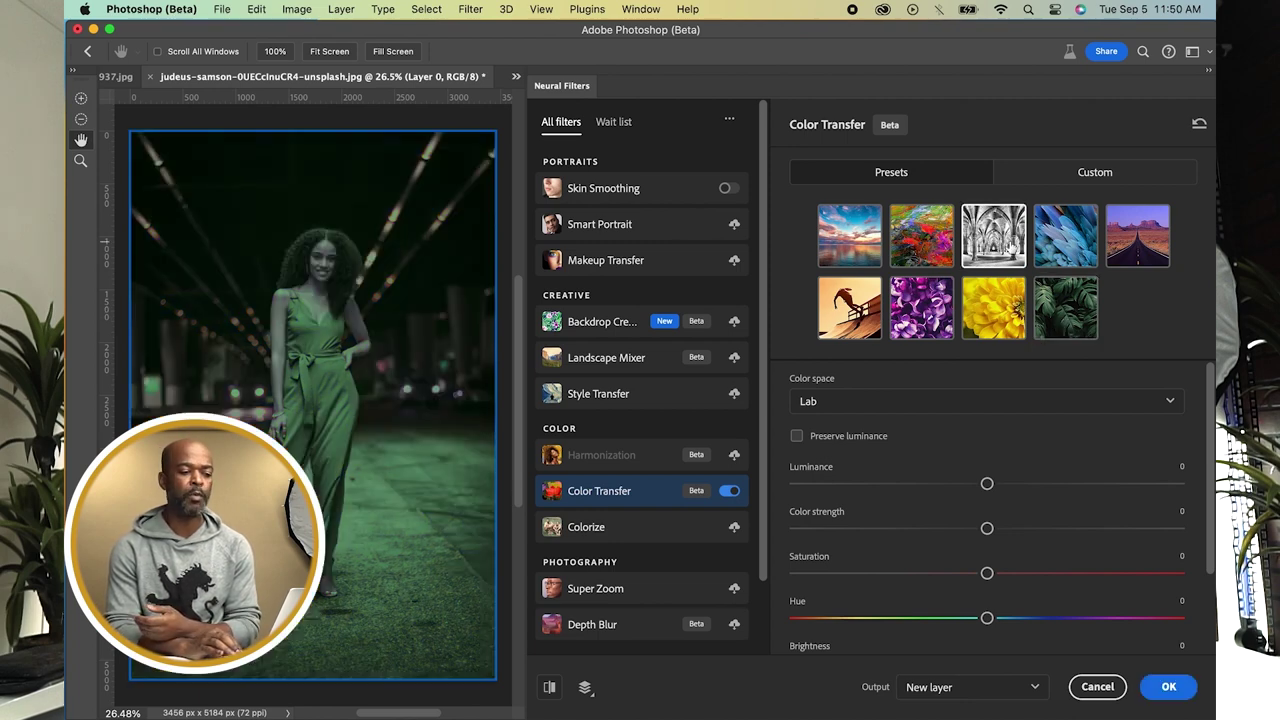
pyautogui.click(1010, 244)
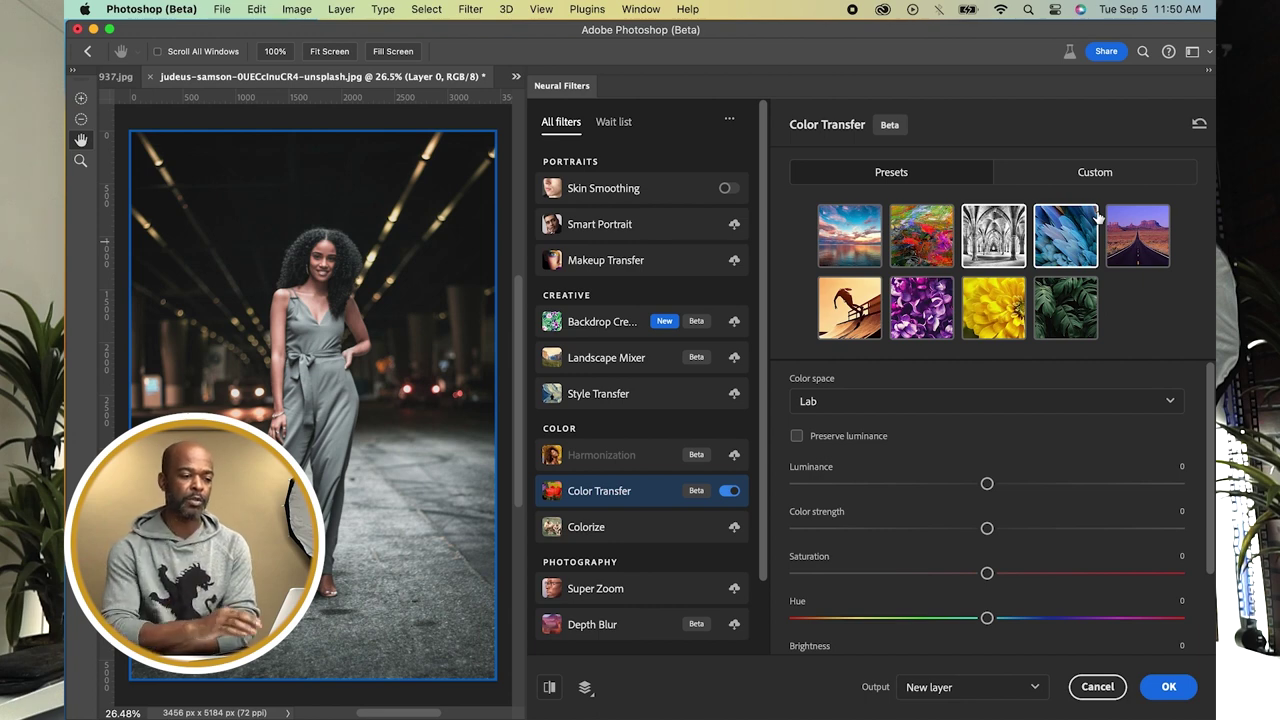
# Switch Color Transfer to a custom reference image and browse the Midjourney gallery in Chrome for a suitable picture.
pyautogui.click(1094, 172)
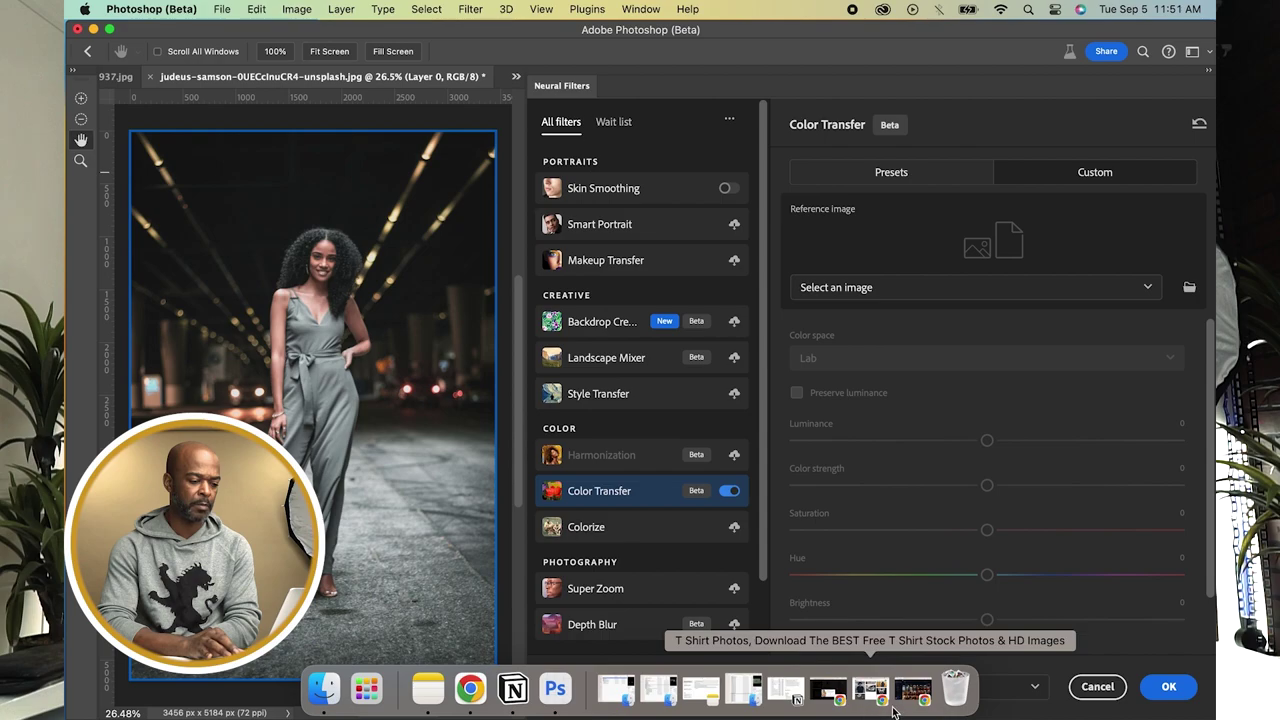
pyautogui.click(925, 693)
pyautogui.scroll(-10, 651, 404)
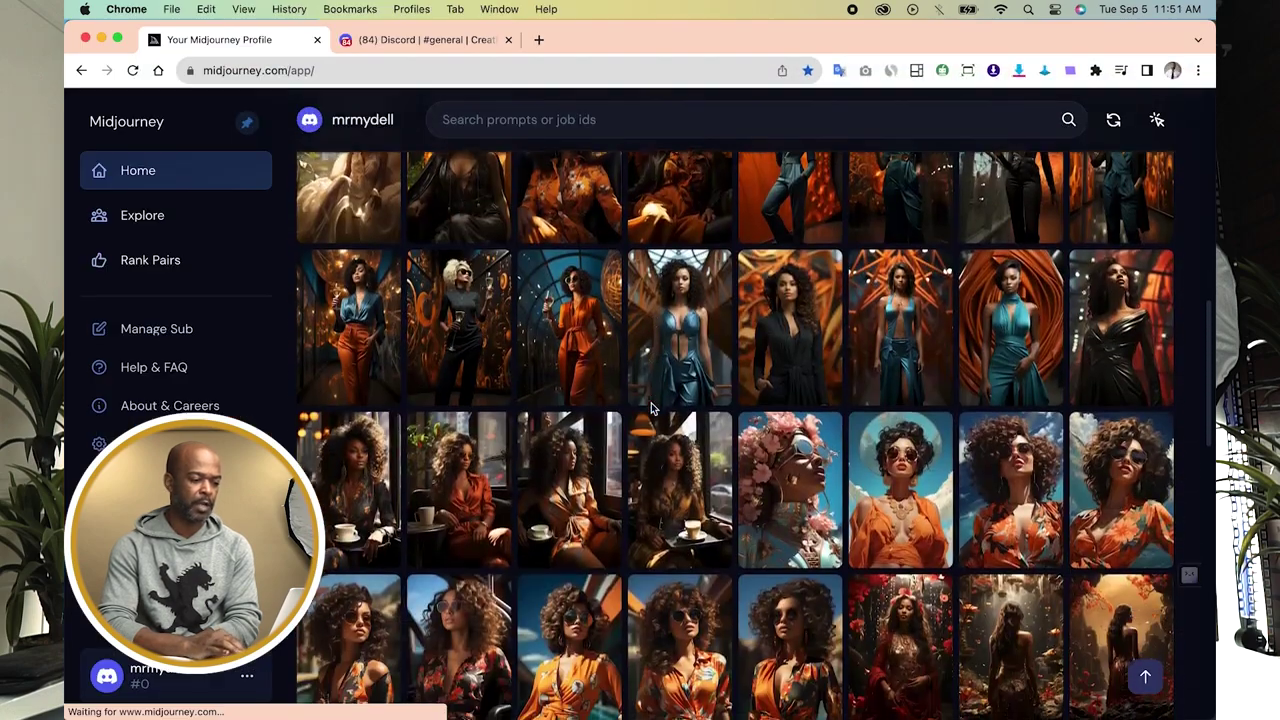
pyautogui.scroll(-4, 651, 407)
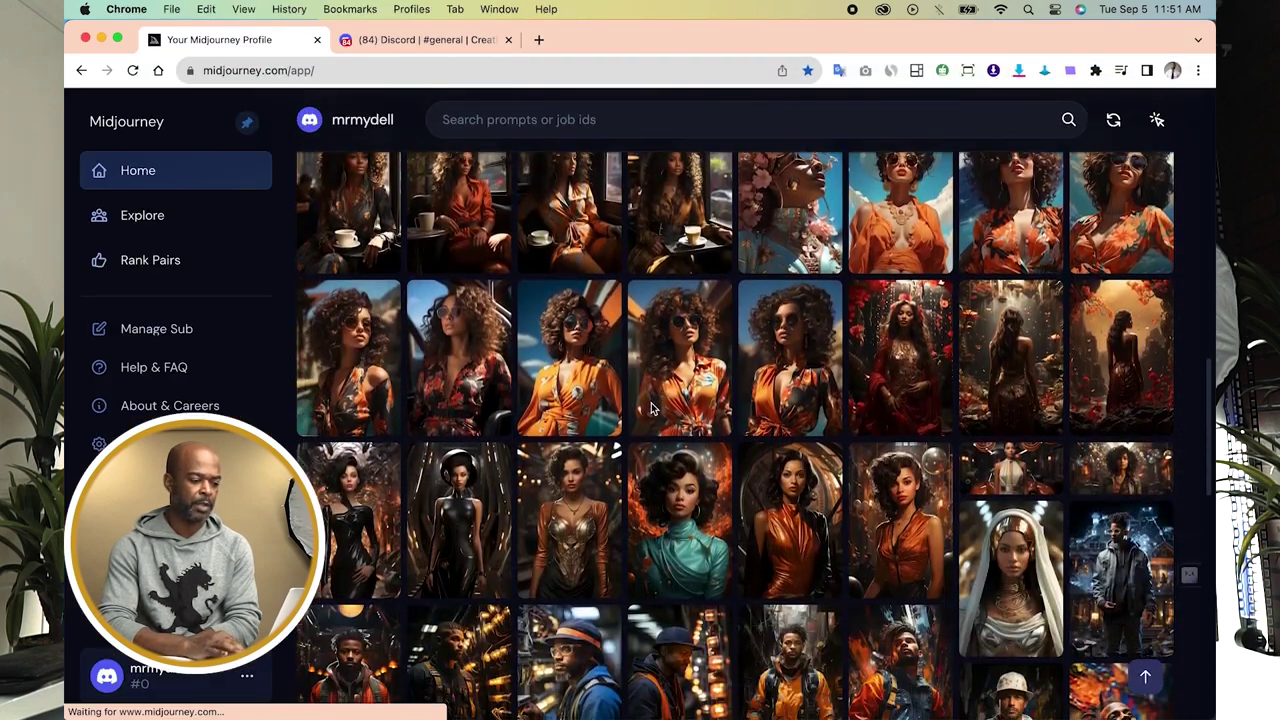
pyautogui.scroll(-10, 651, 403)
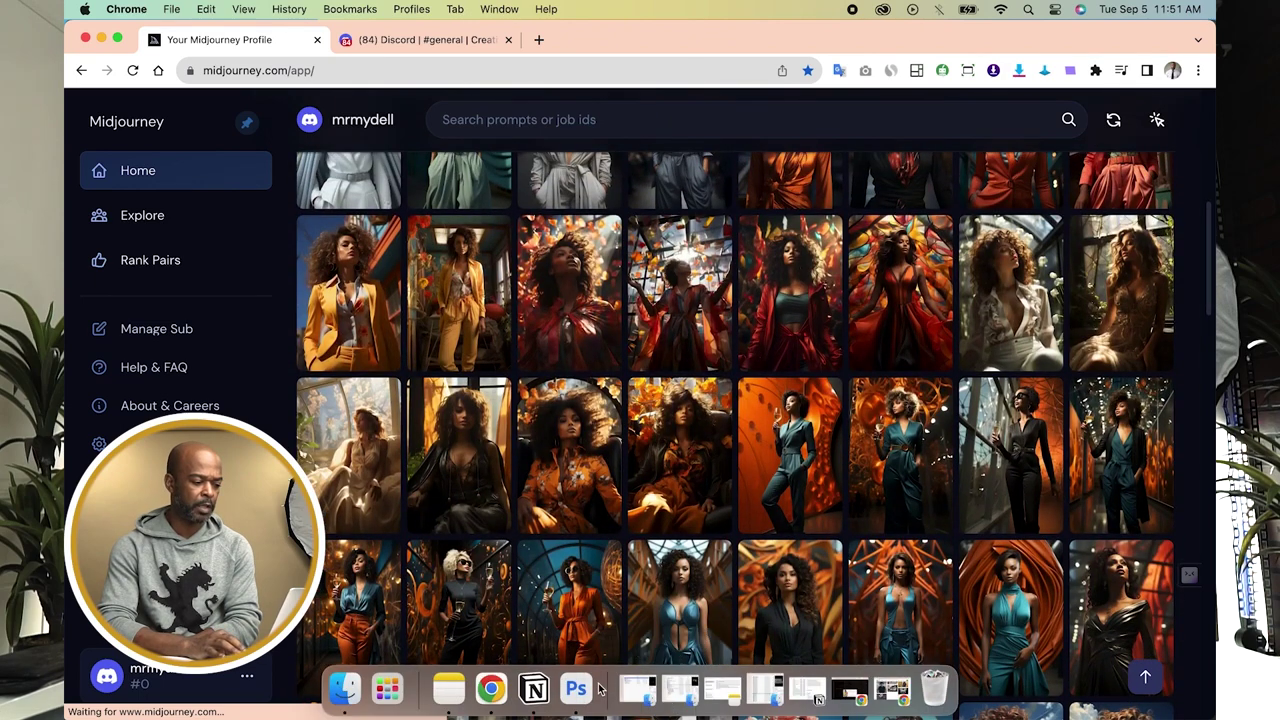
pyautogui.click(577, 690)
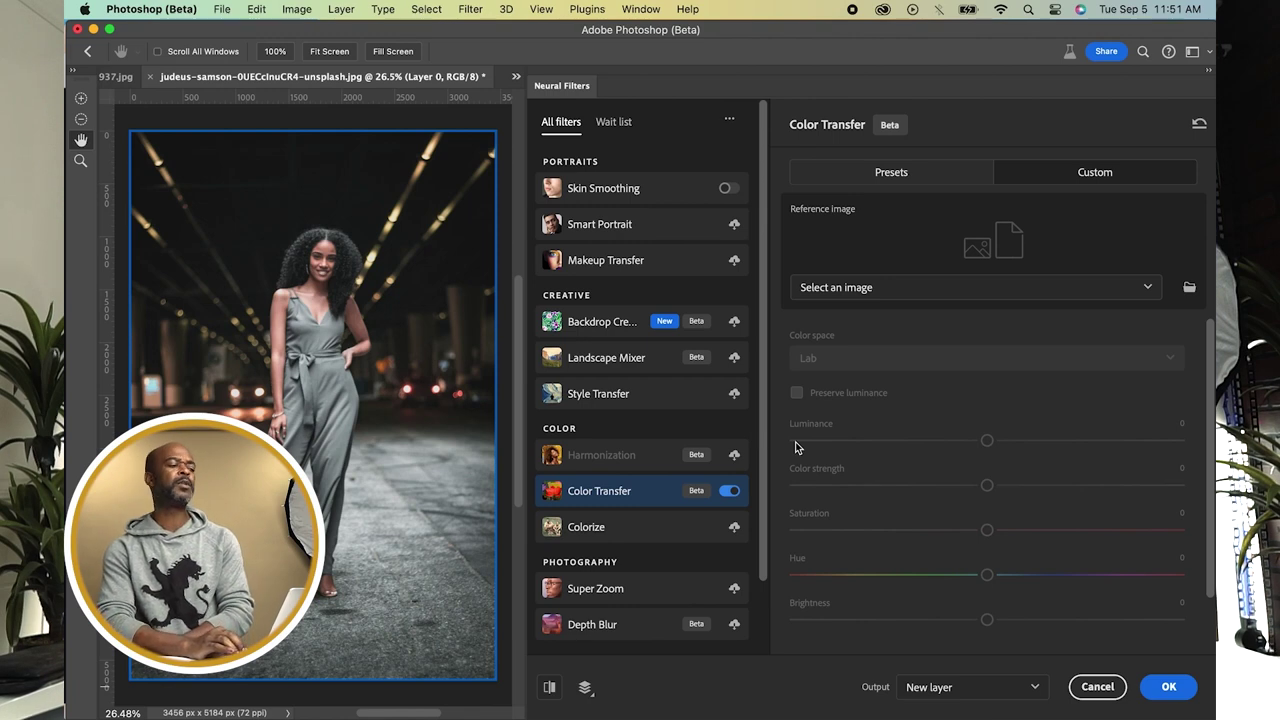
pyautogui.hotkey('ctrl', 'Up')
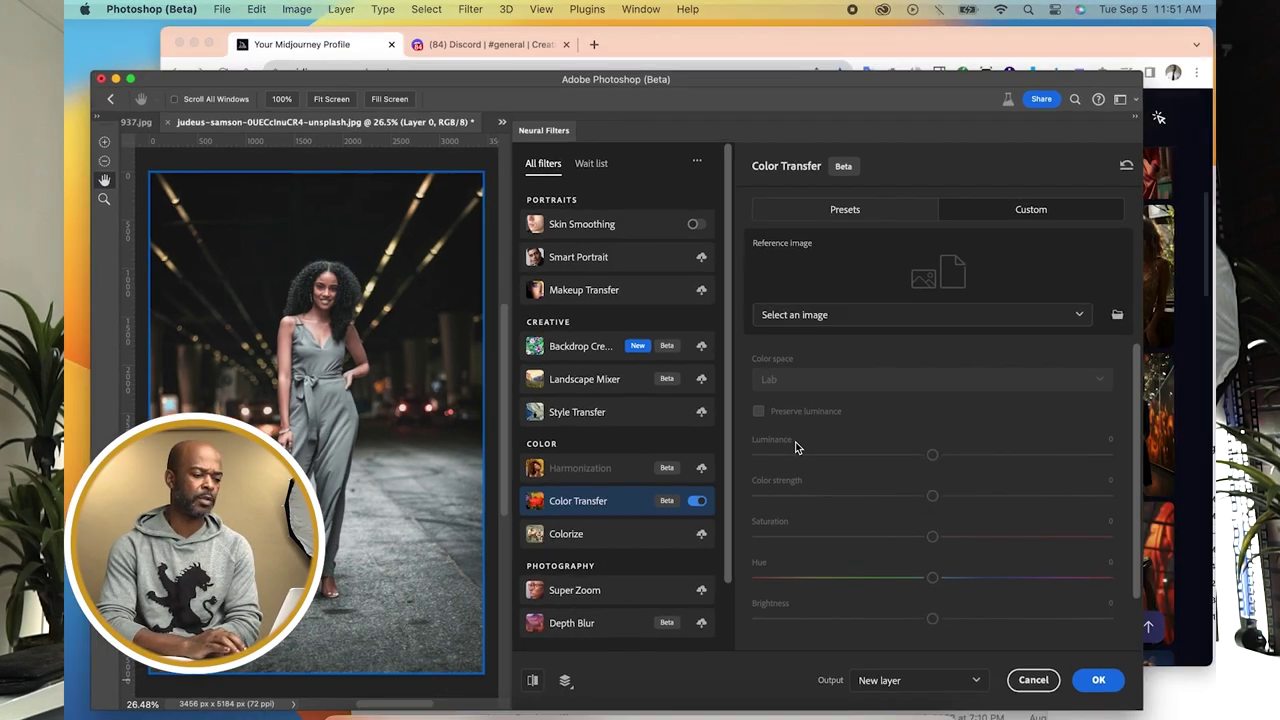
pyautogui.click(1080, 257)
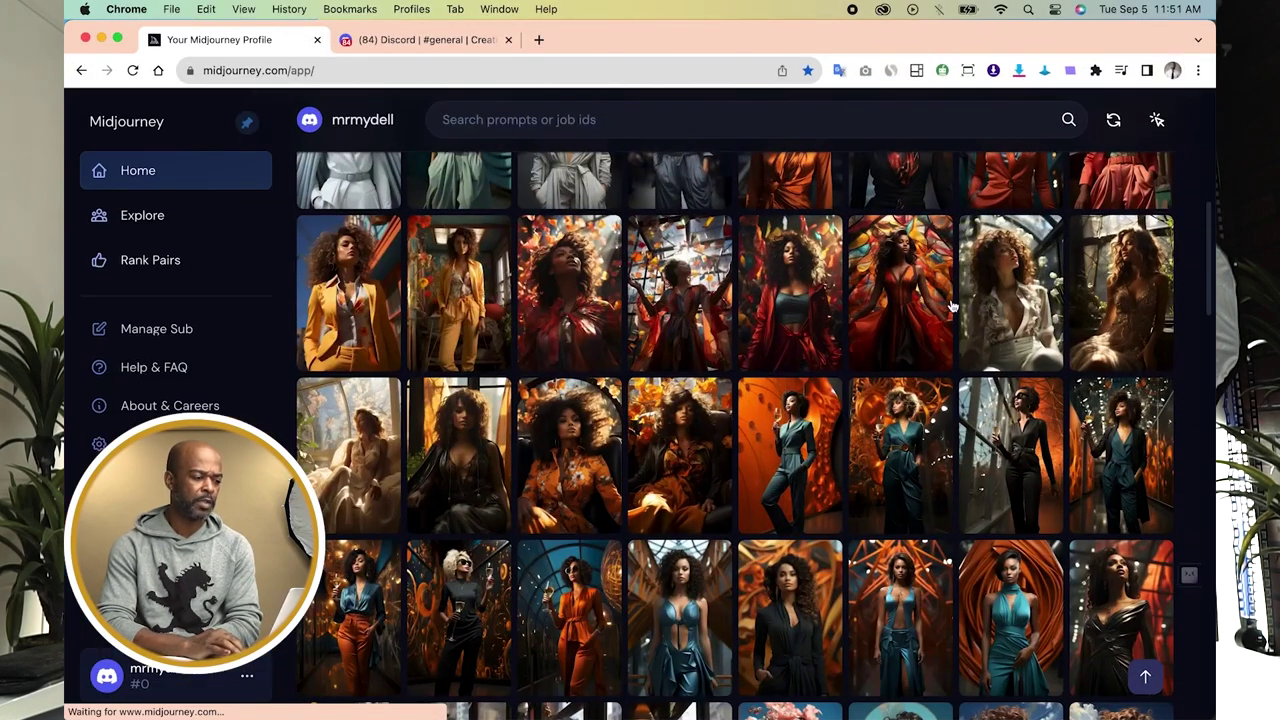
# Open the Midjourney image of the woman in the yellow suit at full size and save it to Downloads as 0_1.
pyautogui.scroll(3, 951, 305)
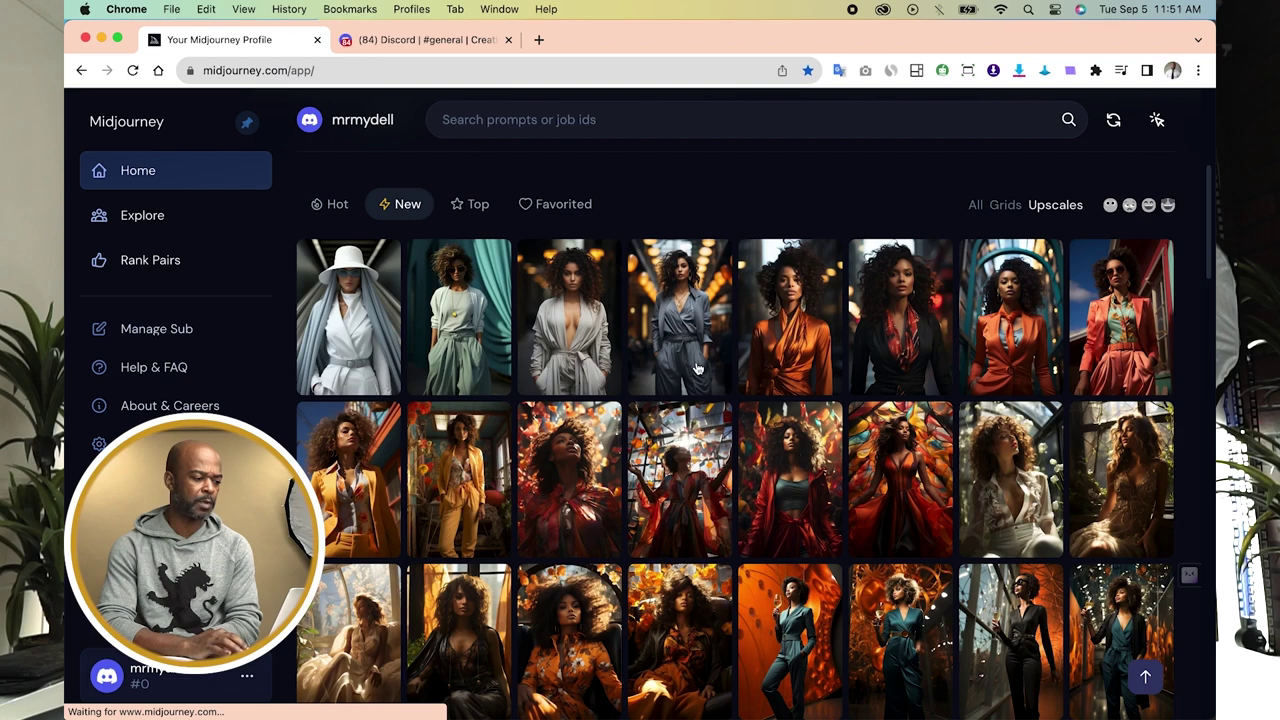
pyautogui.click(480, 452)
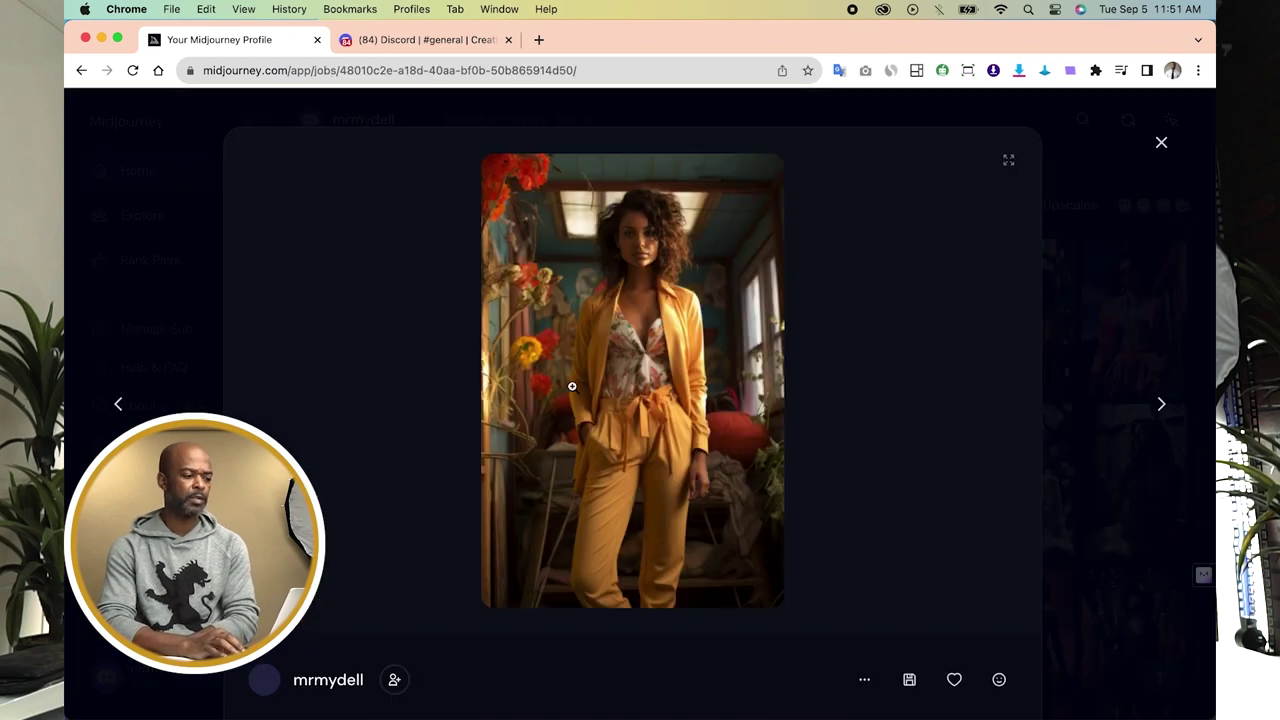
pyautogui.click(677, 353)
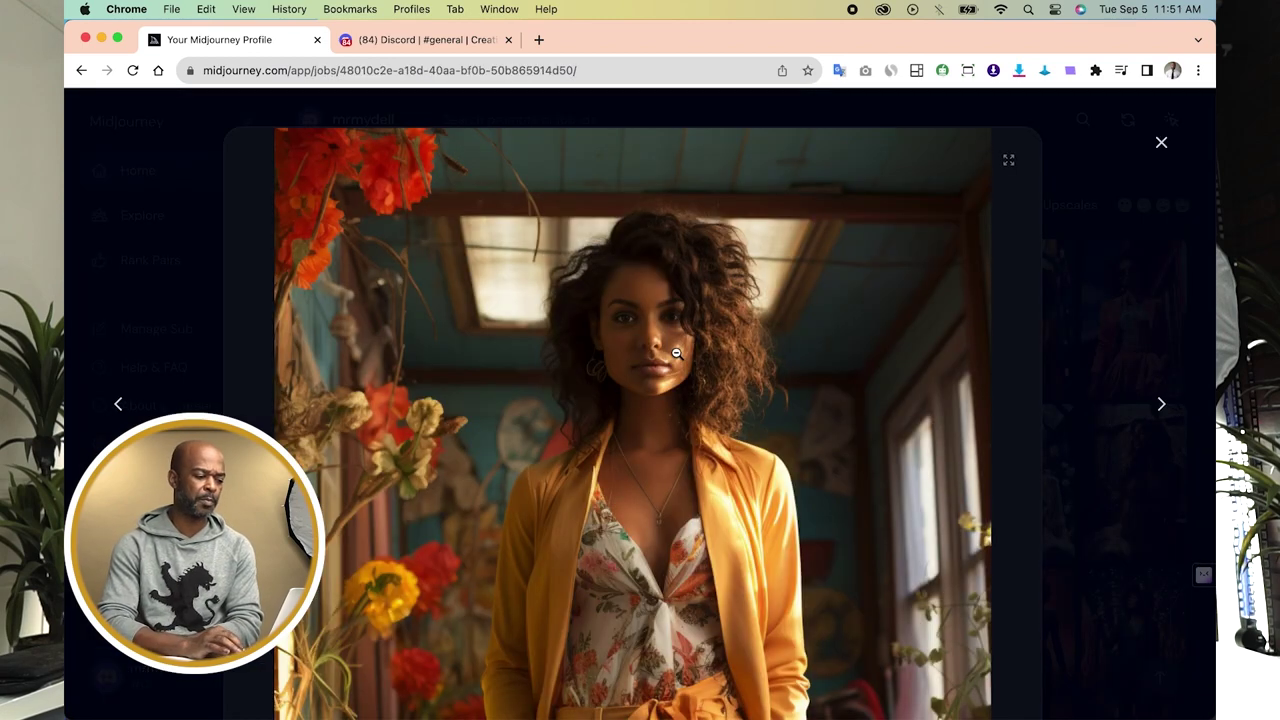
pyautogui.scroll(-3, 691, 364)
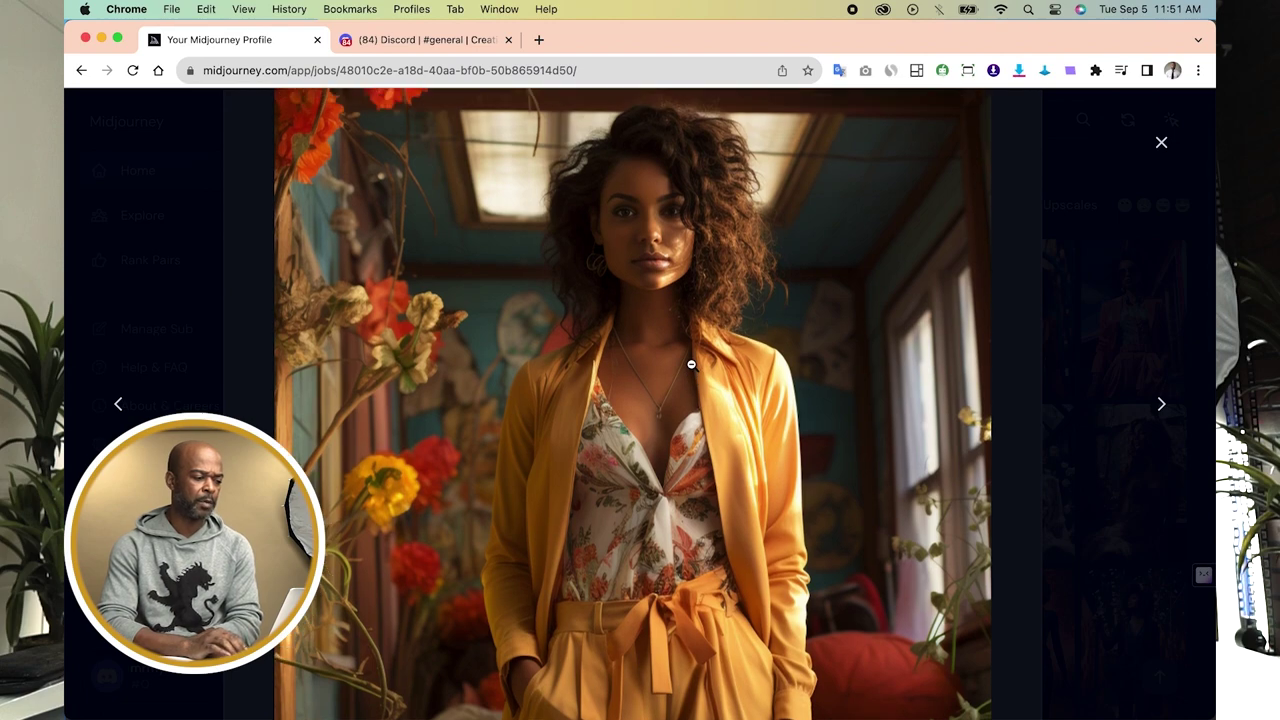
pyautogui.rightClick(691, 364)
pyautogui.click(732, 393)
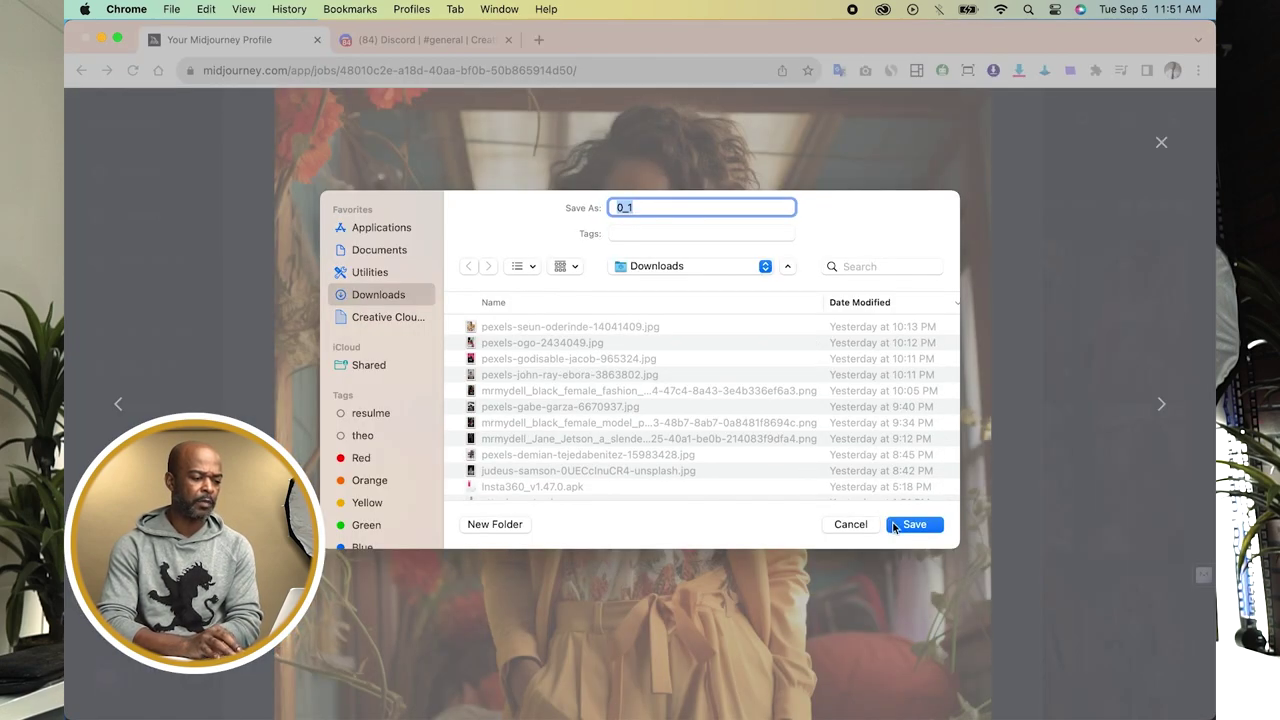
pyautogui.click(912, 524)
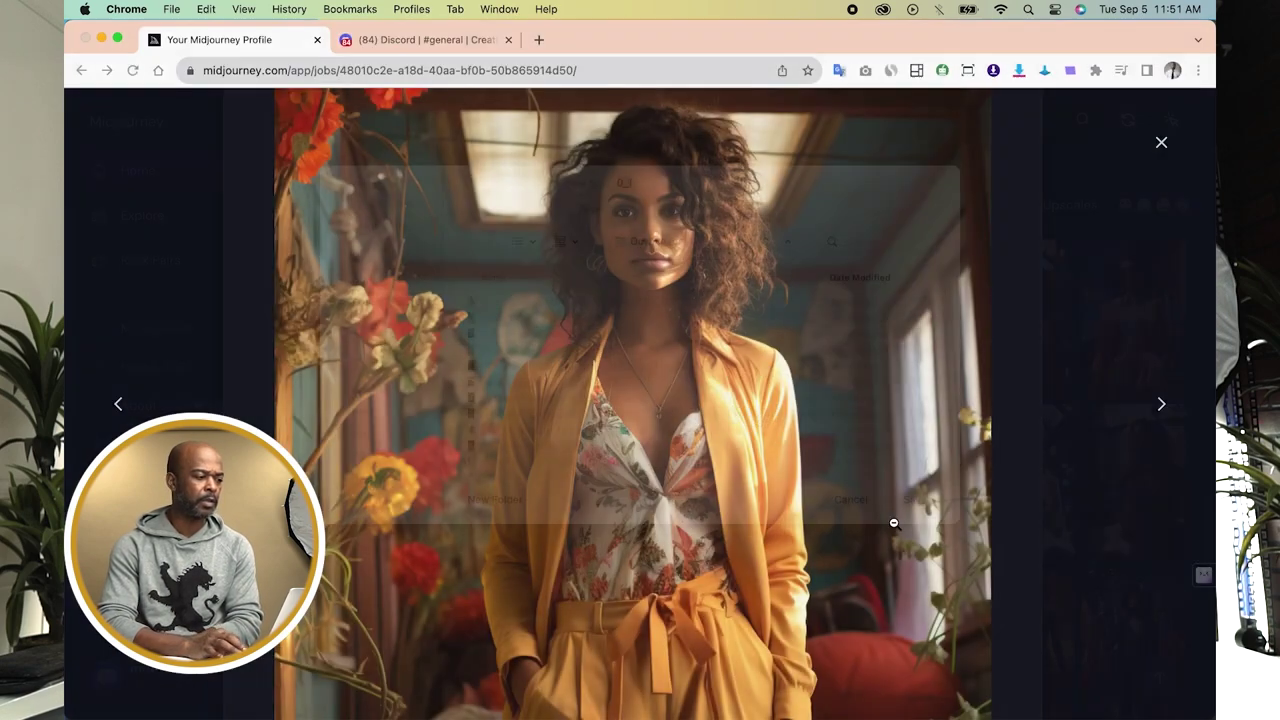
# Return to Photoshop and load 0_1.png from Downloads as the custom Color Transfer reference image.
pyautogui.click(101, 40)
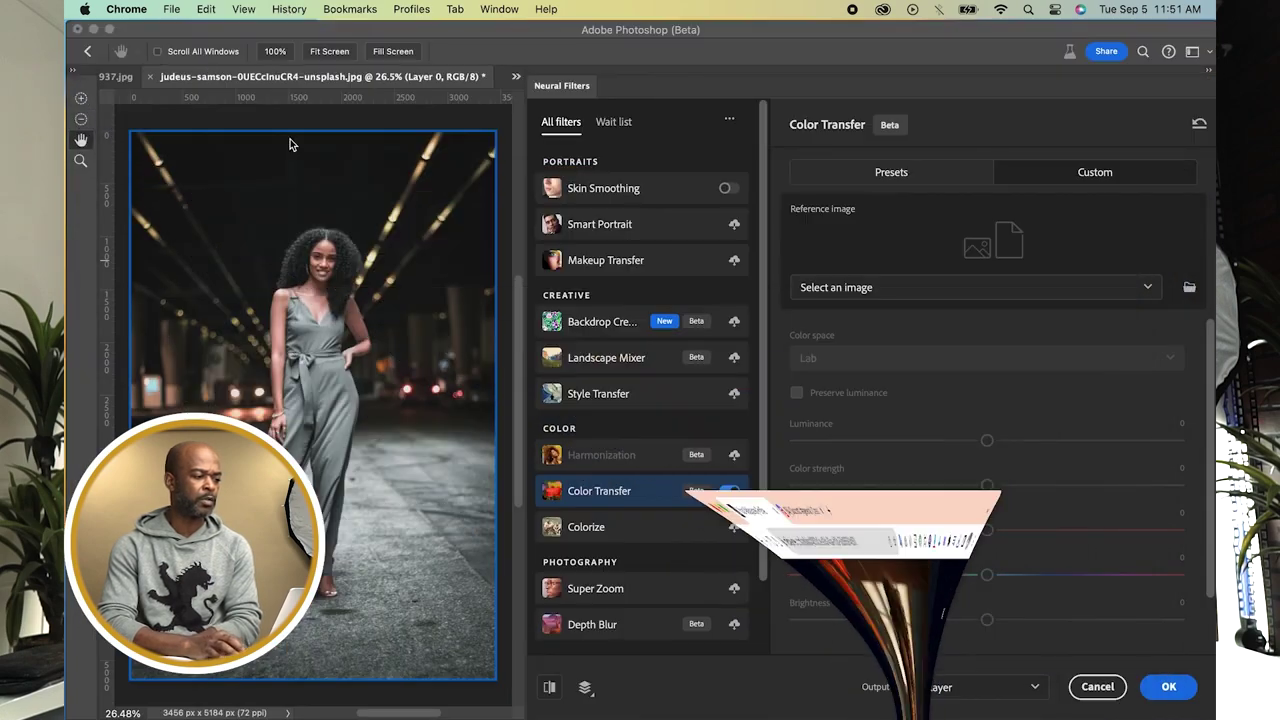
pyautogui.click(1070, 184)
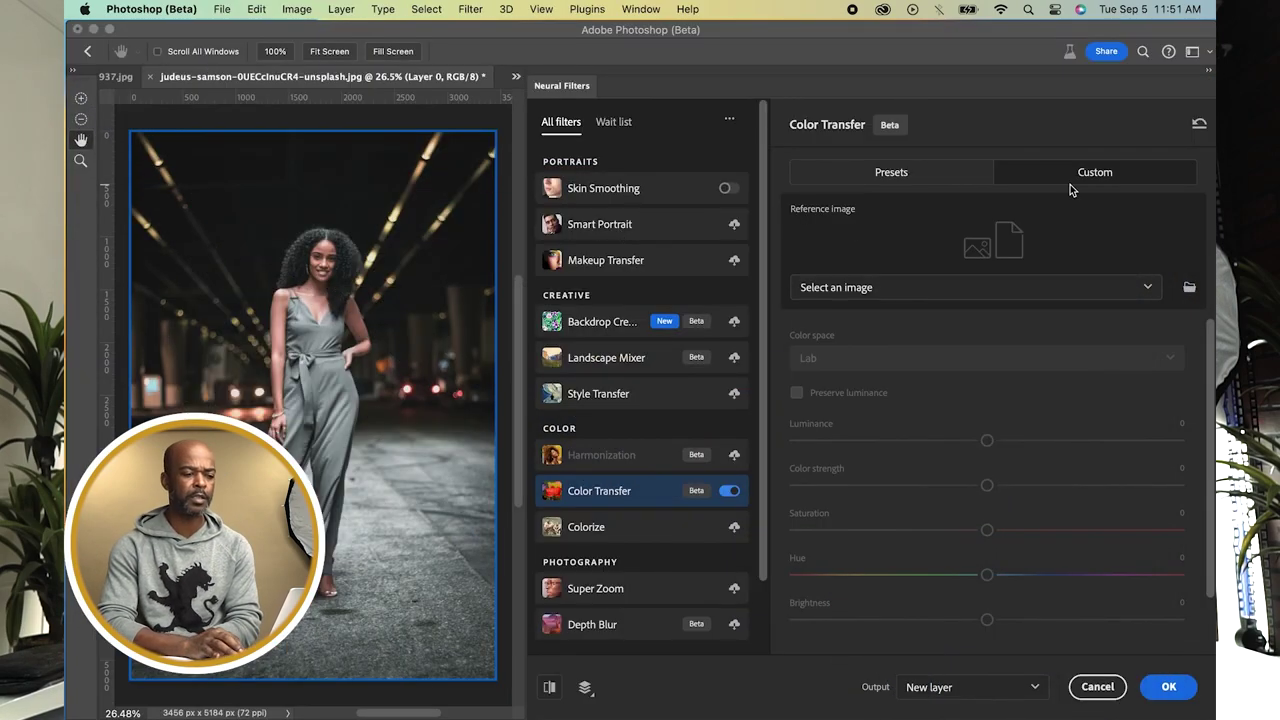
pyautogui.click(1006, 285)
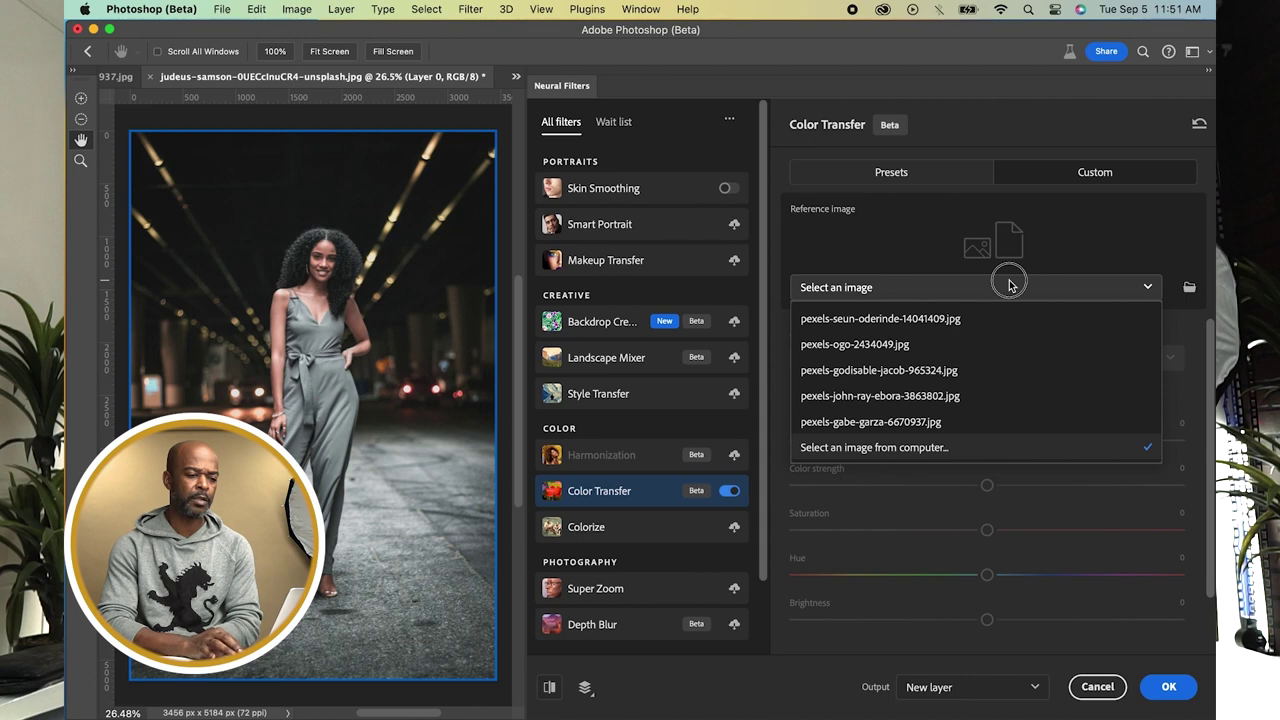
pyautogui.click(1006, 281)
pyautogui.click(1189, 288)
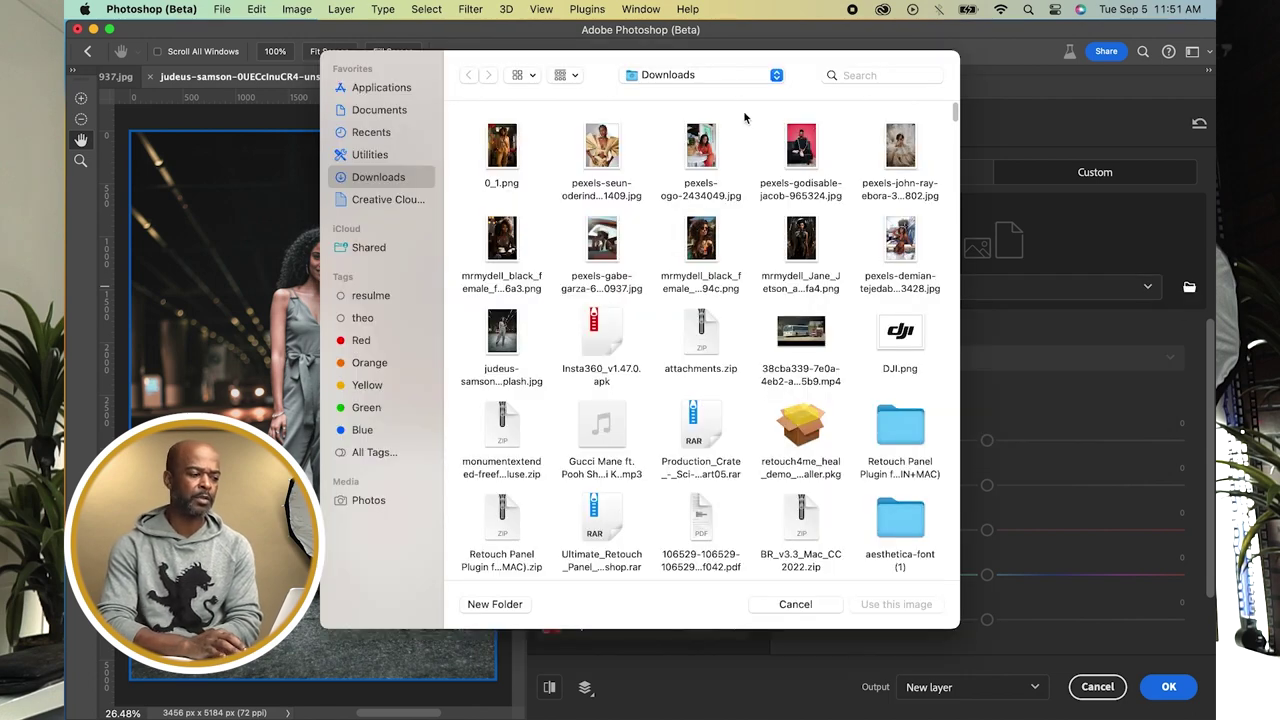
pyautogui.click(503, 170)
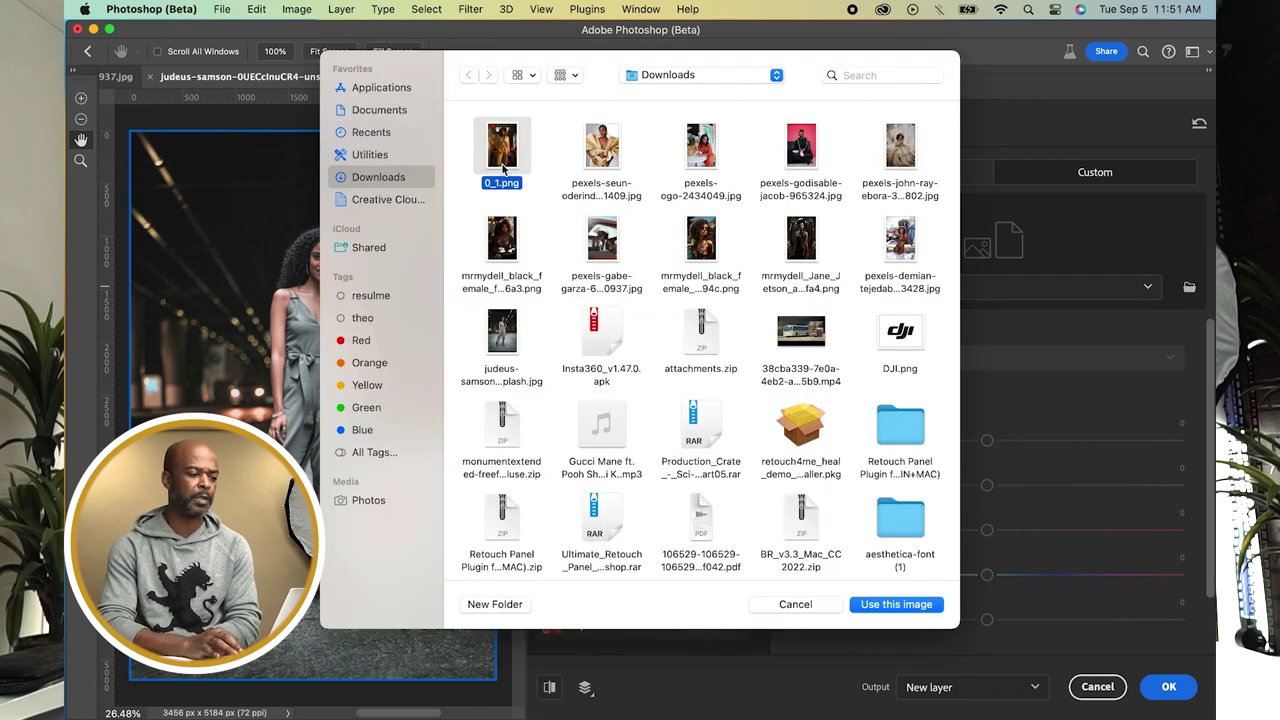
pyautogui.click(881, 604)
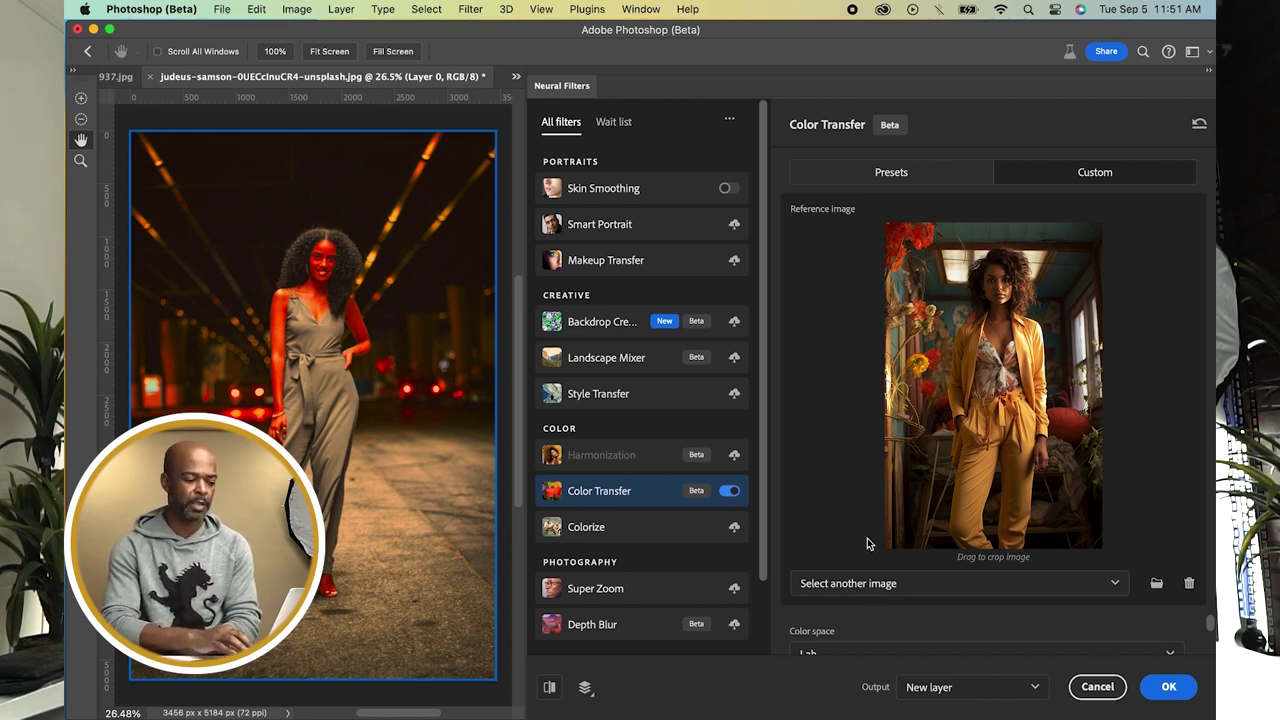
# Try the RGB color space for the color transfer and set it back to Lab.
pyautogui.scroll(-2, 787, 630)
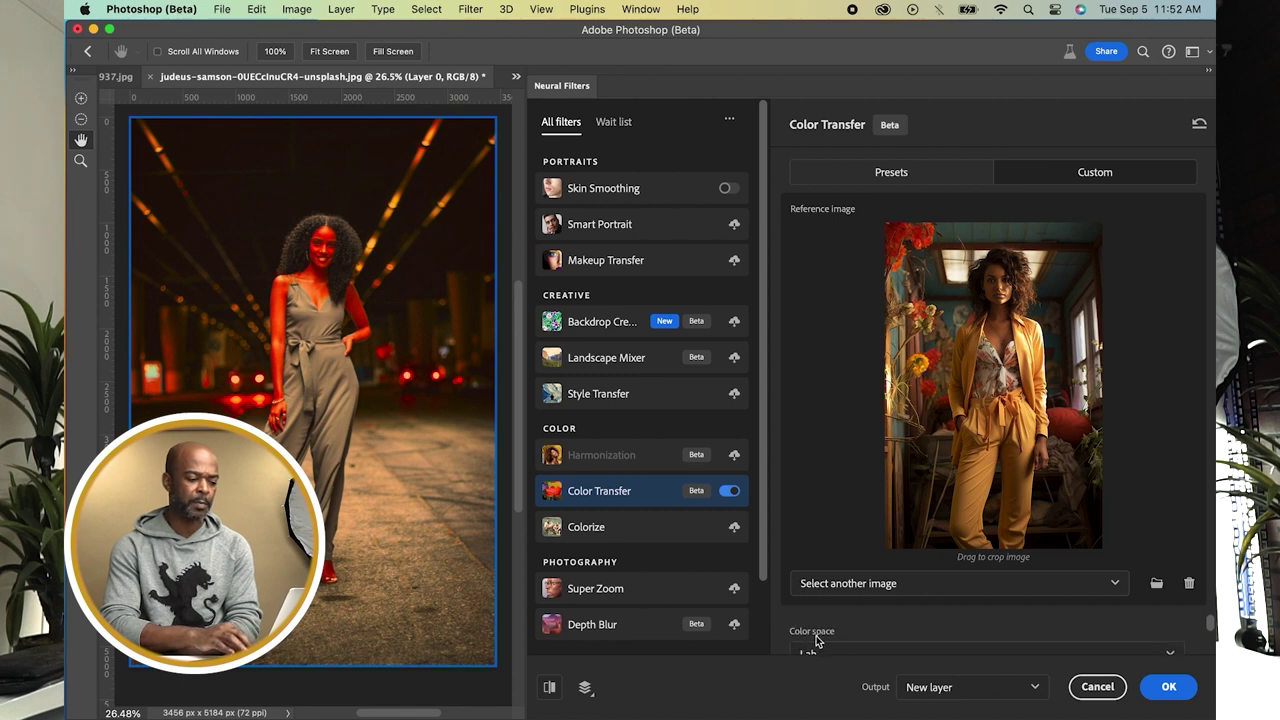
pyautogui.scroll(-1, 815, 635)
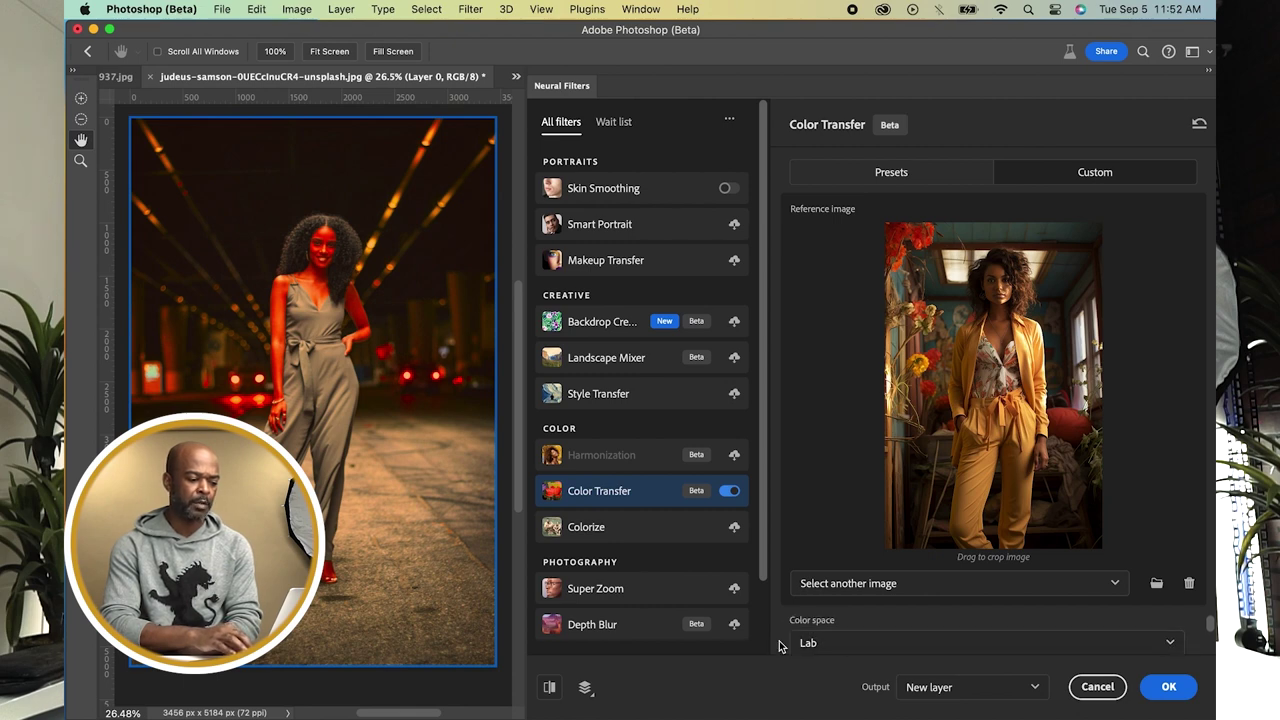
pyautogui.click(805, 644)
pyautogui.click(814, 696)
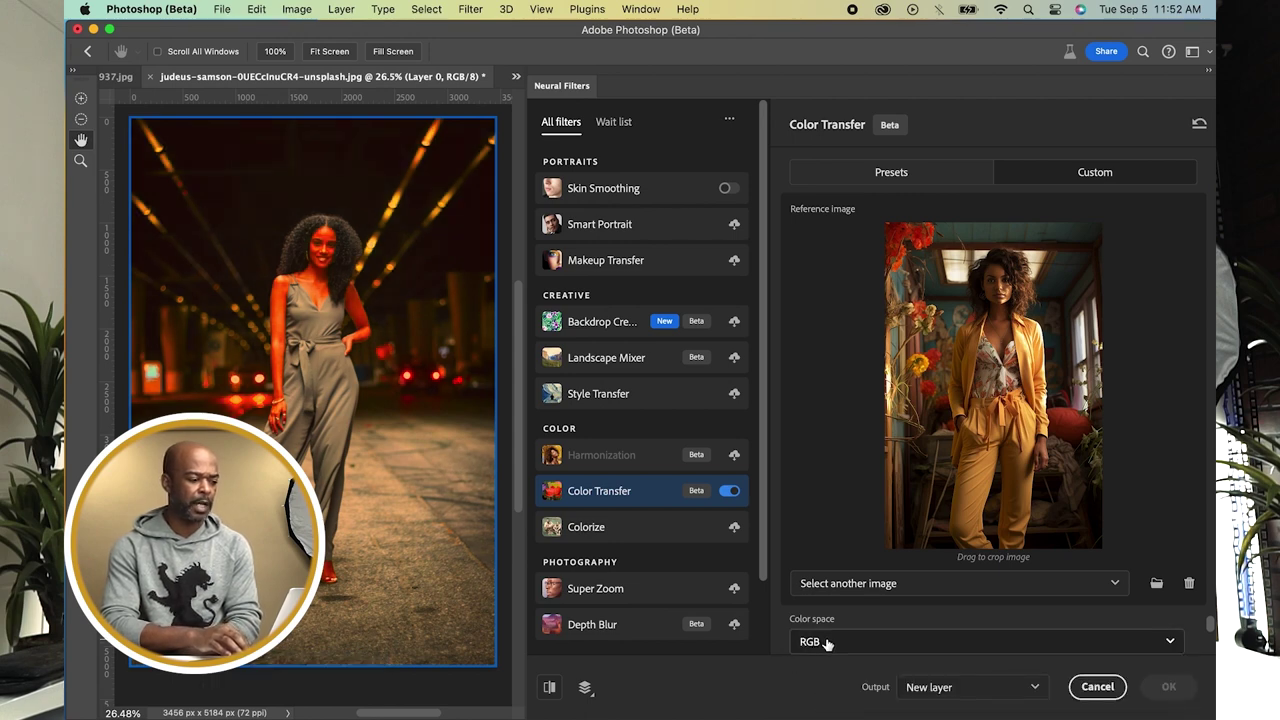
pyautogui.click(841, 642)
pyautogui.click(827, 676)
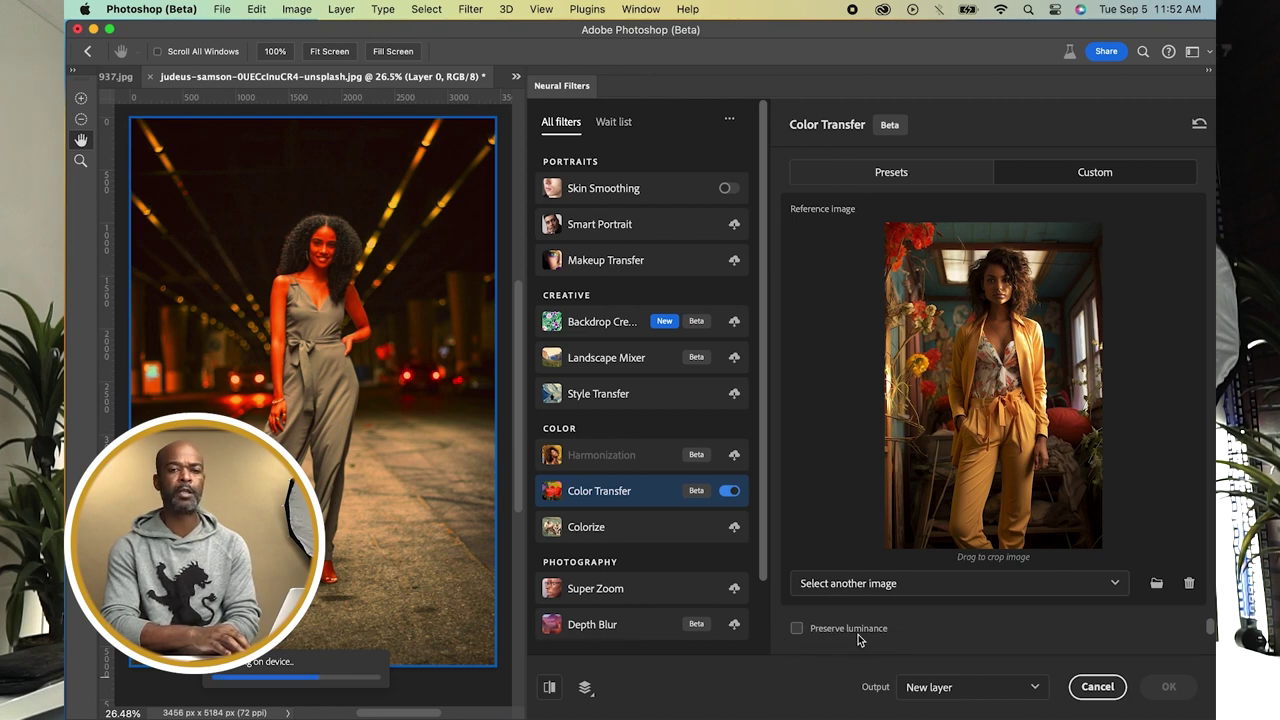
# Turn on Preserve luminance for the color transfer and set Color strength to -28.
pyautogui.click(797, 629)
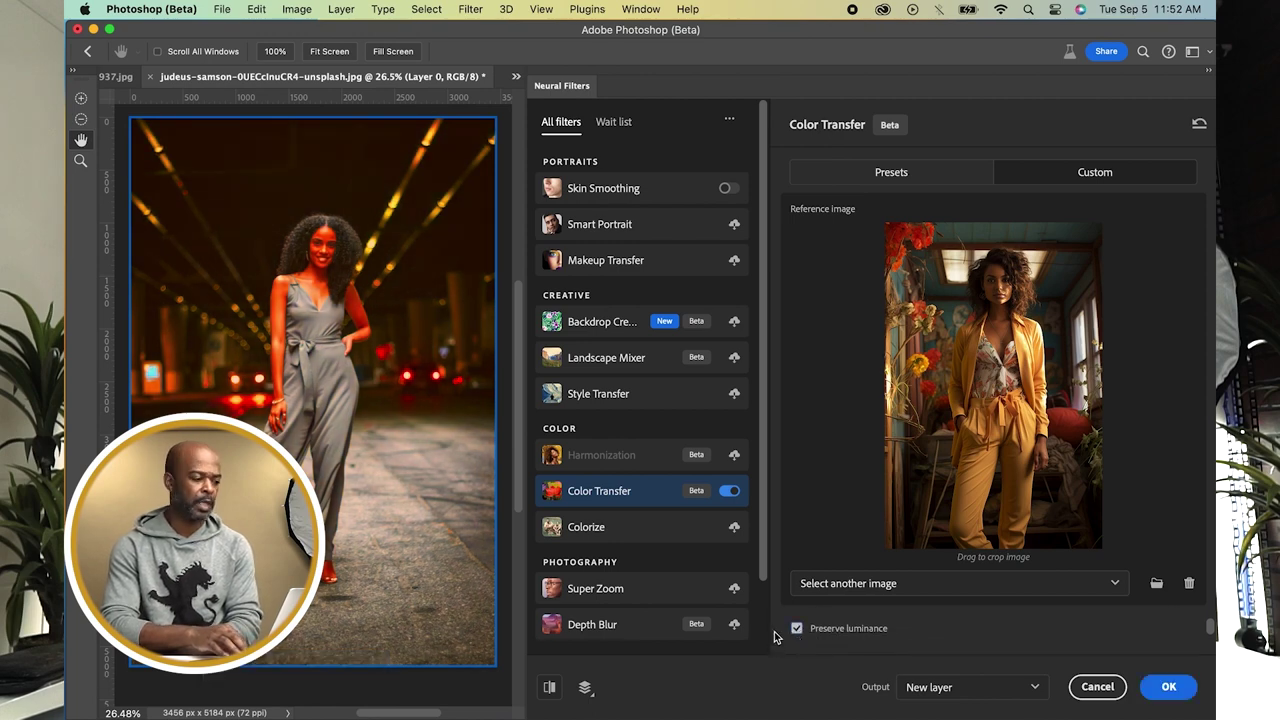
pyautogui.scroll(-2, 774, 632)
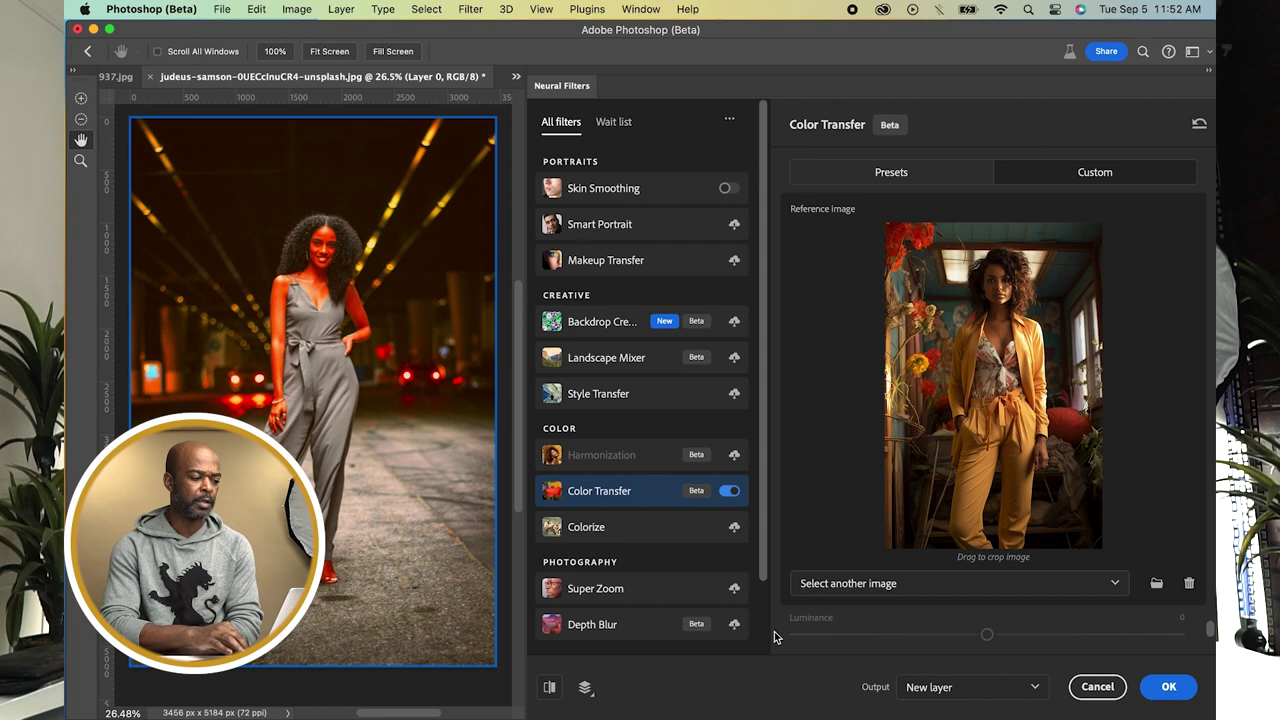
pyautogui.moveTo(987, 637); pyautogui.dragTo(925, 638)
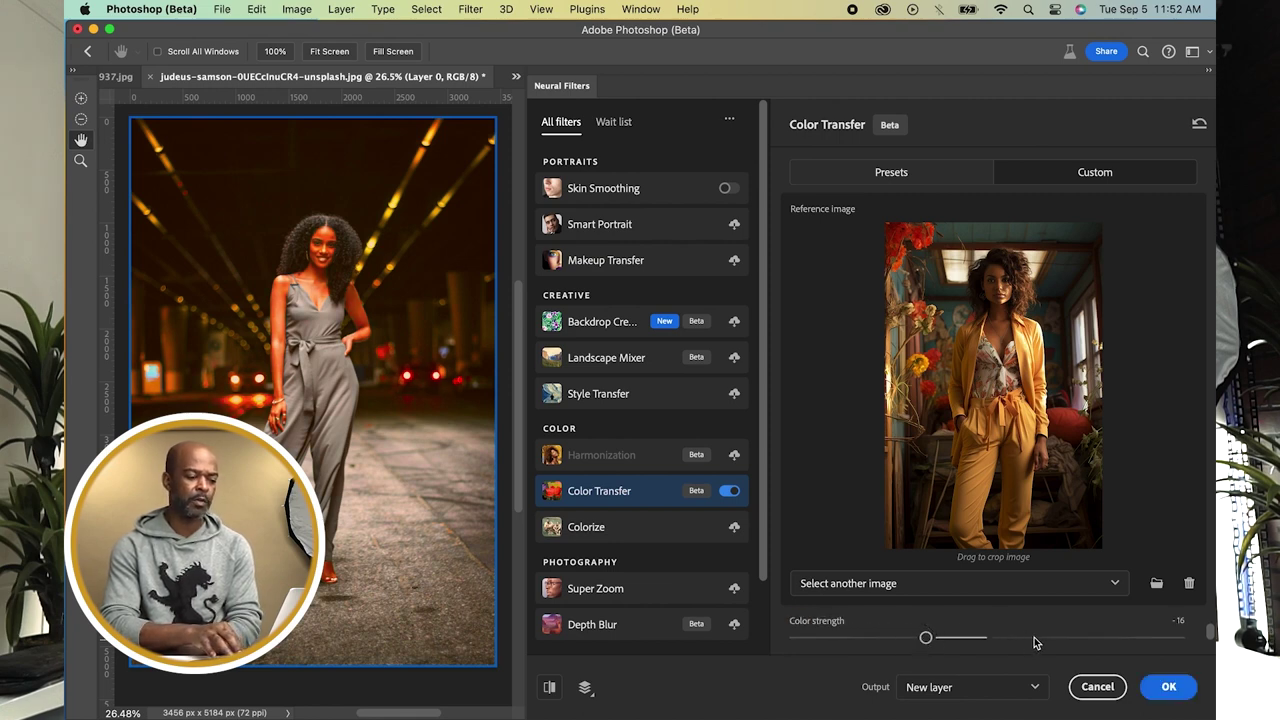
pyautogui.click(879, 638)
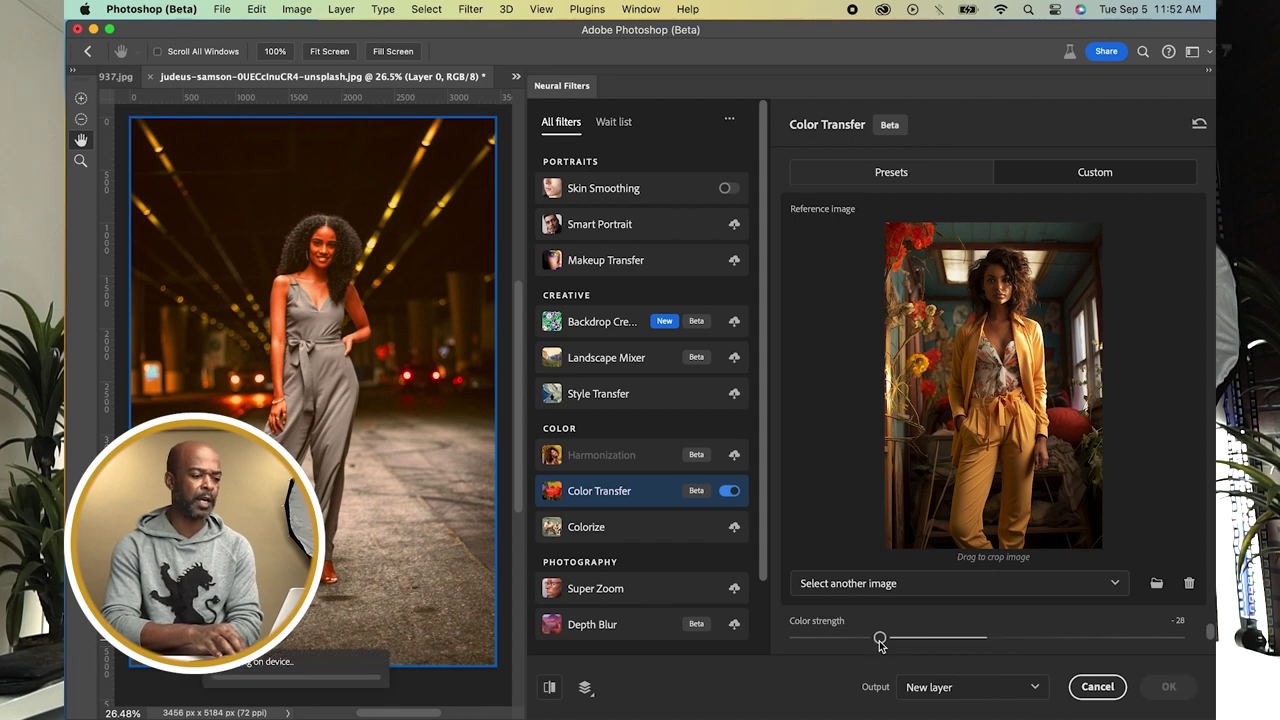
# Try Color Transfer saturation values of +16 and -16, and settle on -4.
pyautogui.scroll(-2, 1009, 645)
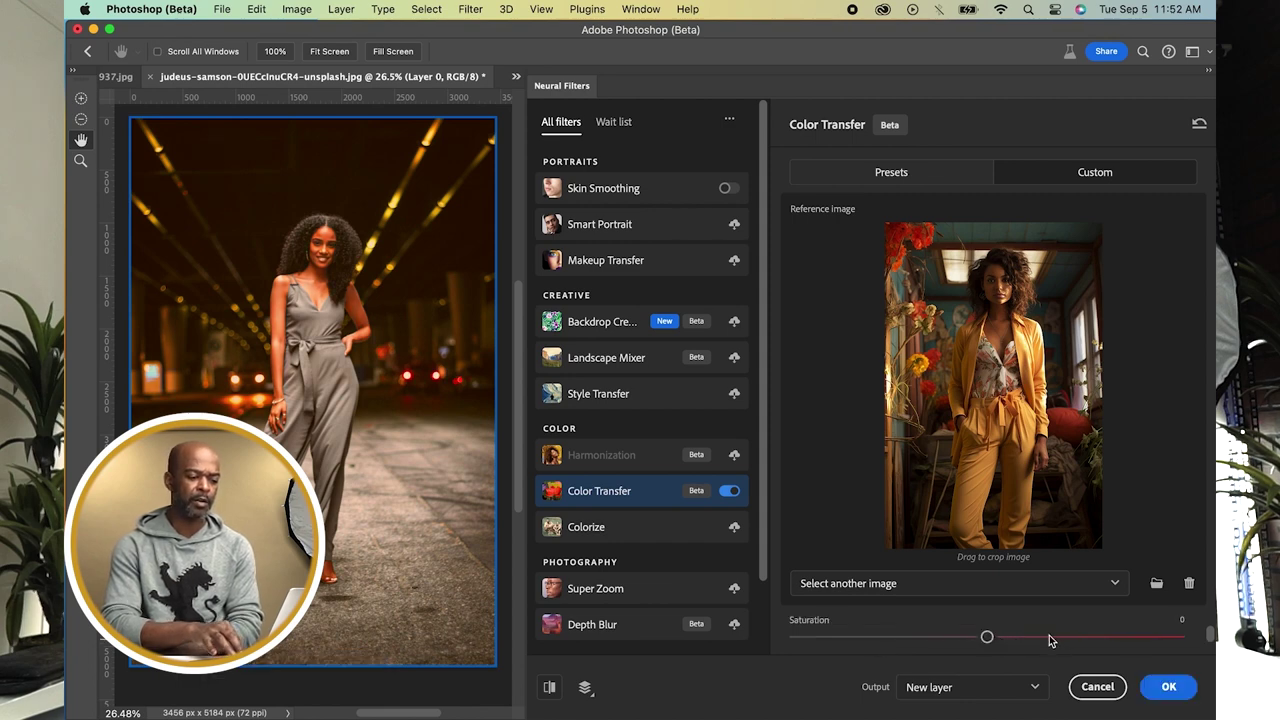
pyautogui.click(1049, 638)
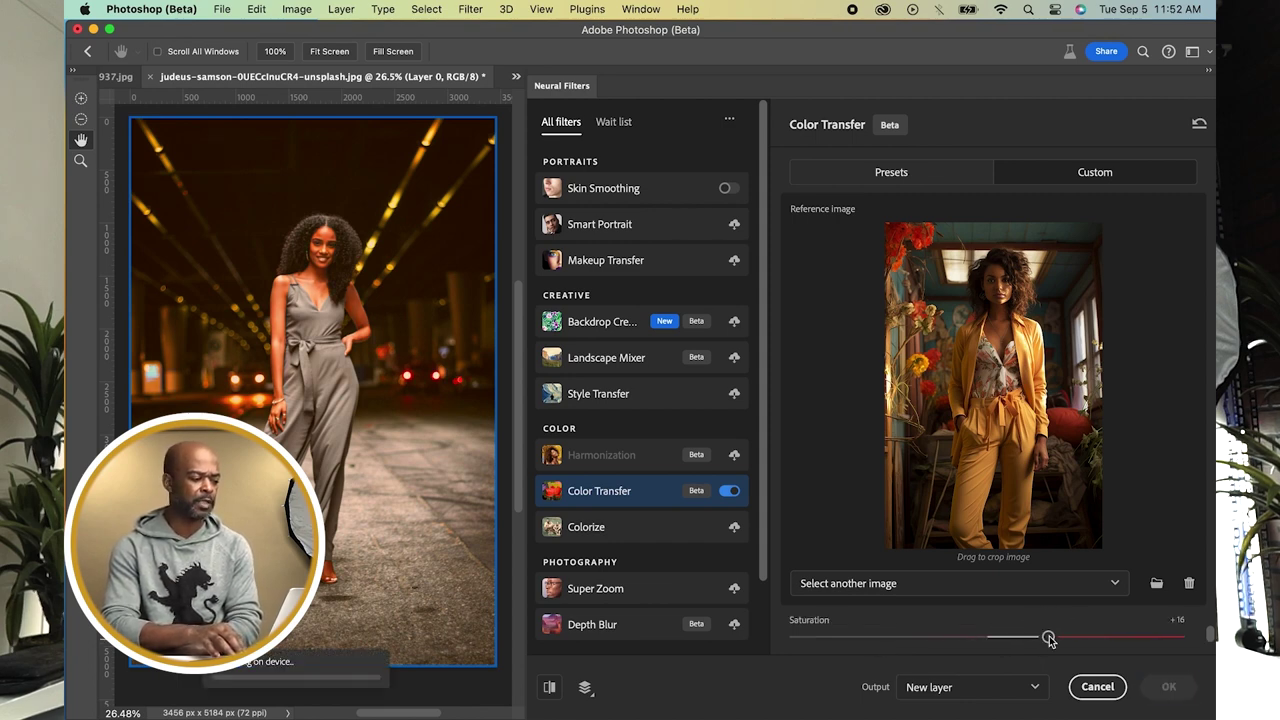
pyautogui.click(925, 638)
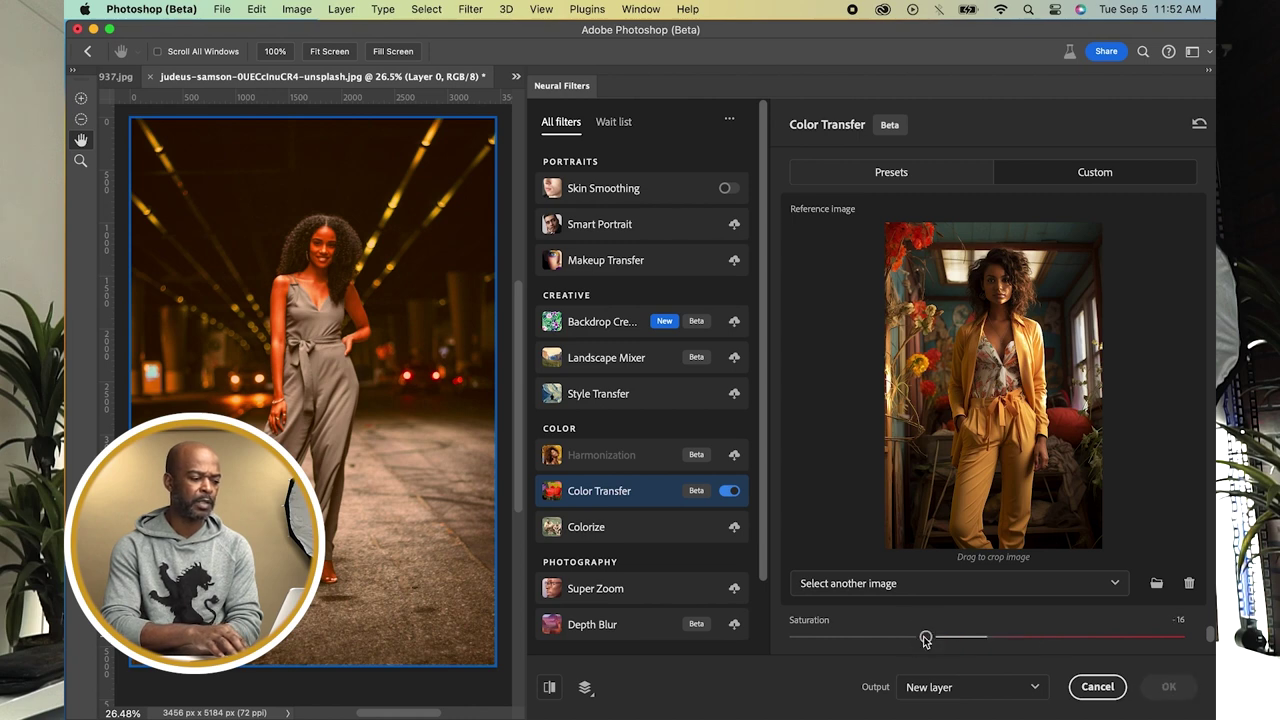
pyautogui.click(973, 638)
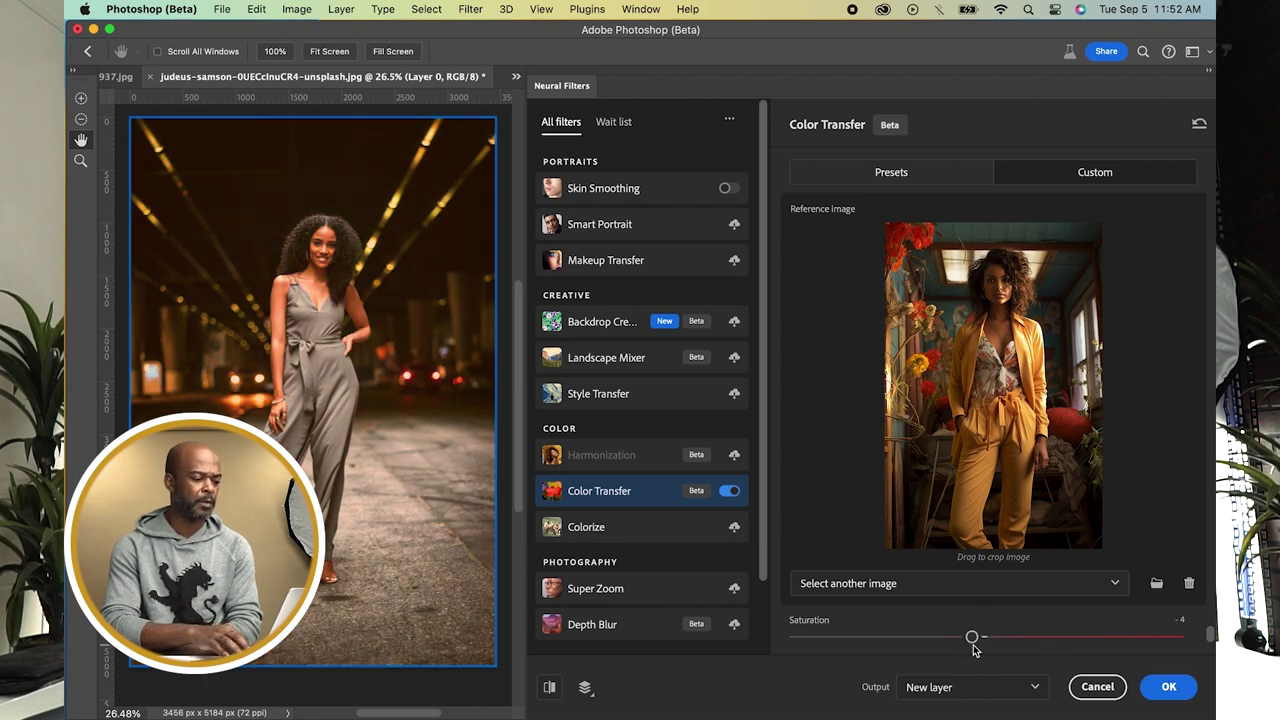
# Shift the Color Transfer hue slightly toward blue and raise Brightness to about +12.
pyautogui.scroll(-1, 790, 645)
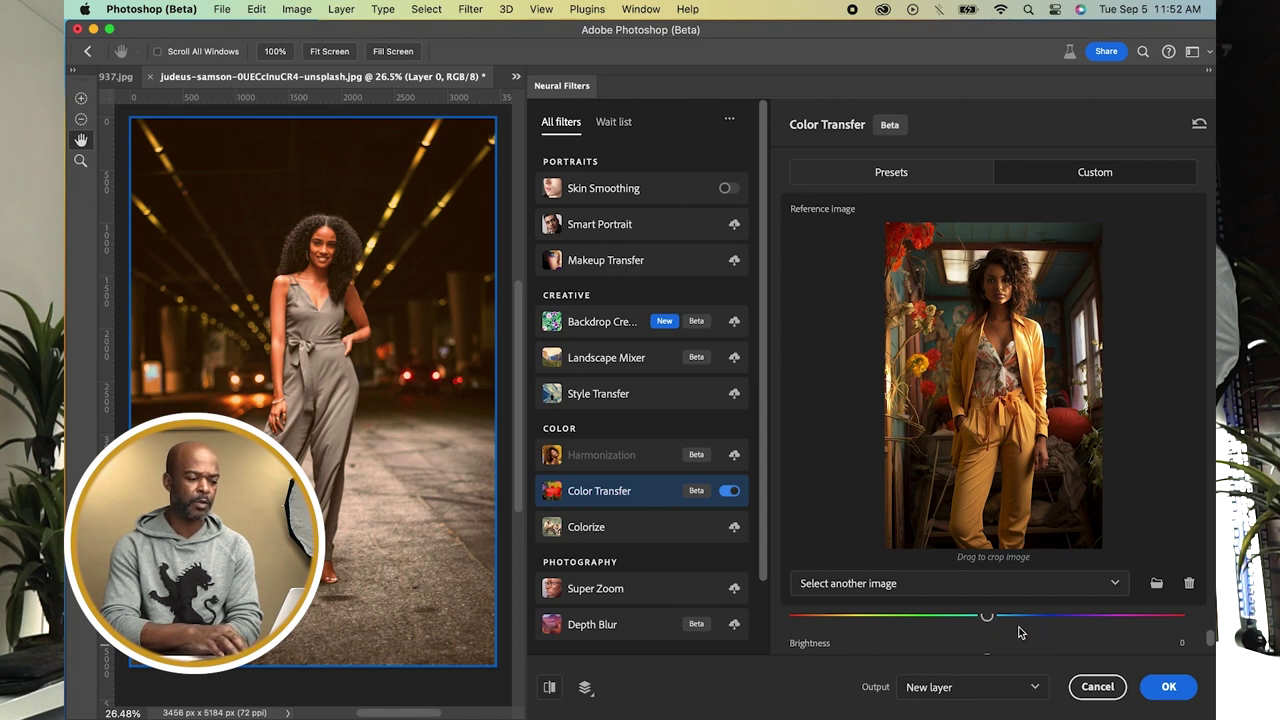
pyautogui.moveTo(988, 625); pyautogui.dragTo(1000, 622)
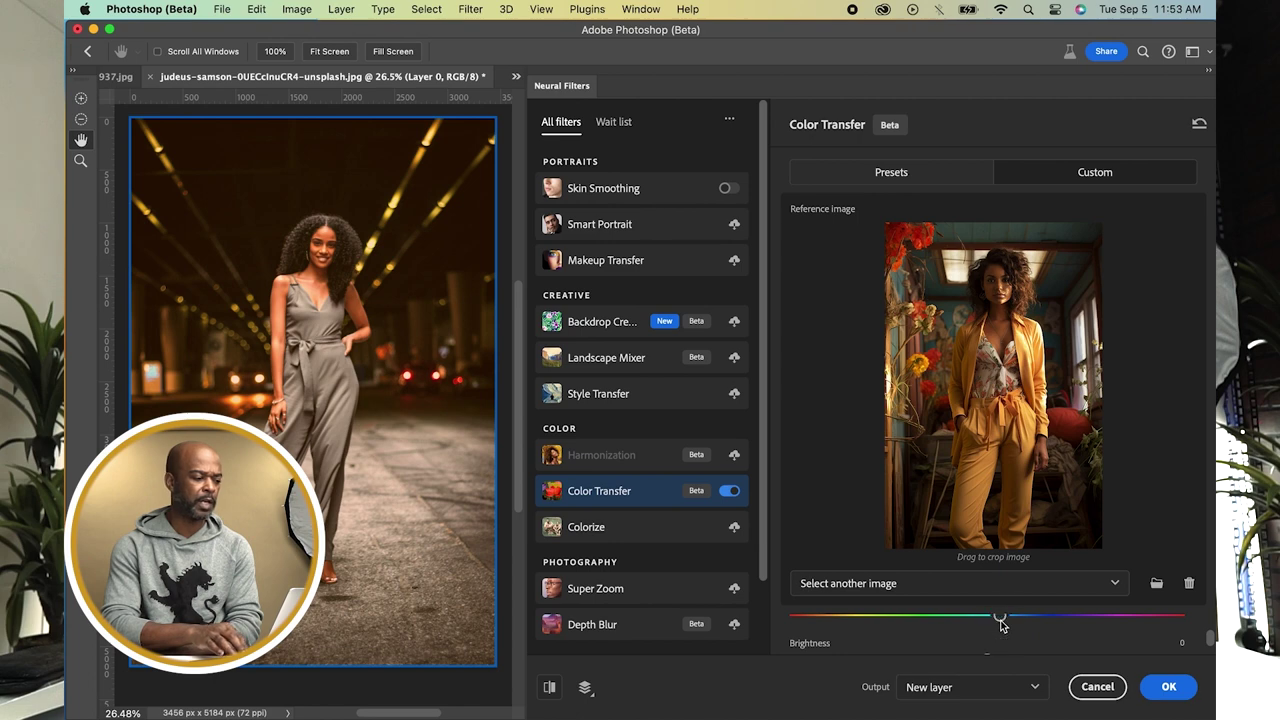
pyautogui.scroll(-1, 780, 630)
pyautogui.moveTo(1006, 632); pyautogui.dragTo(1036, 638)
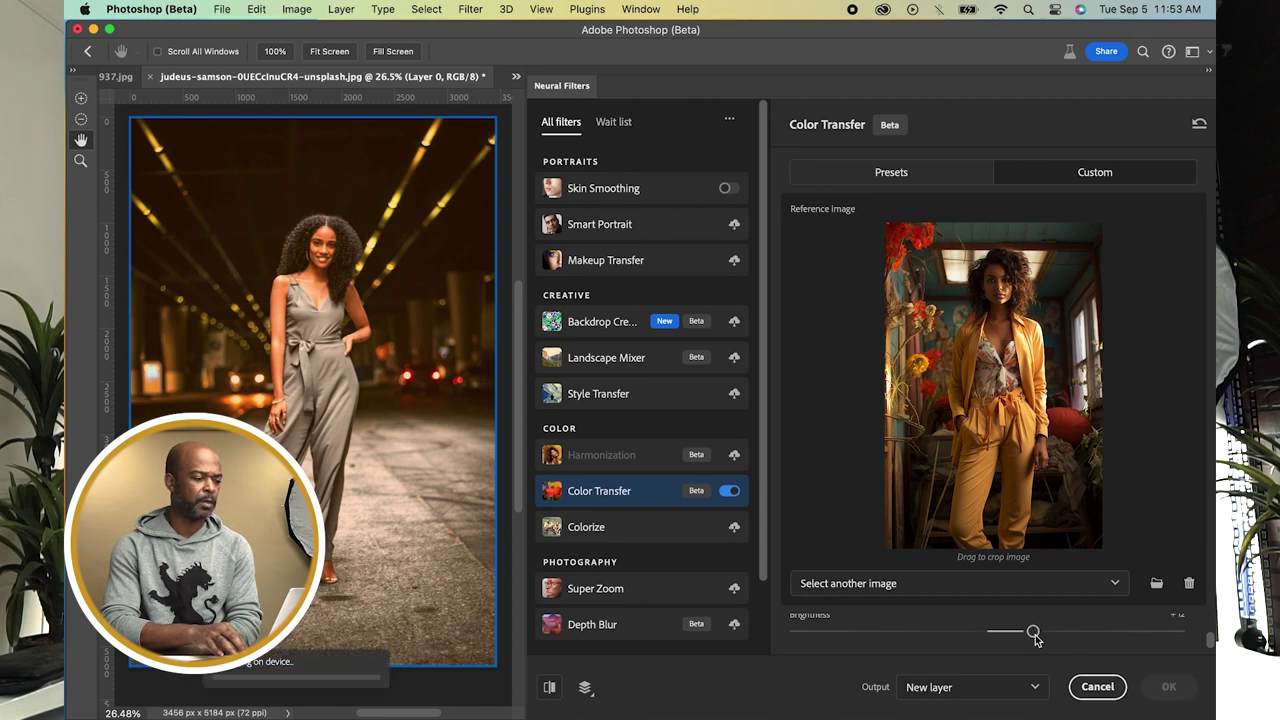
pyautogui.scroll(-1, 777, 620)
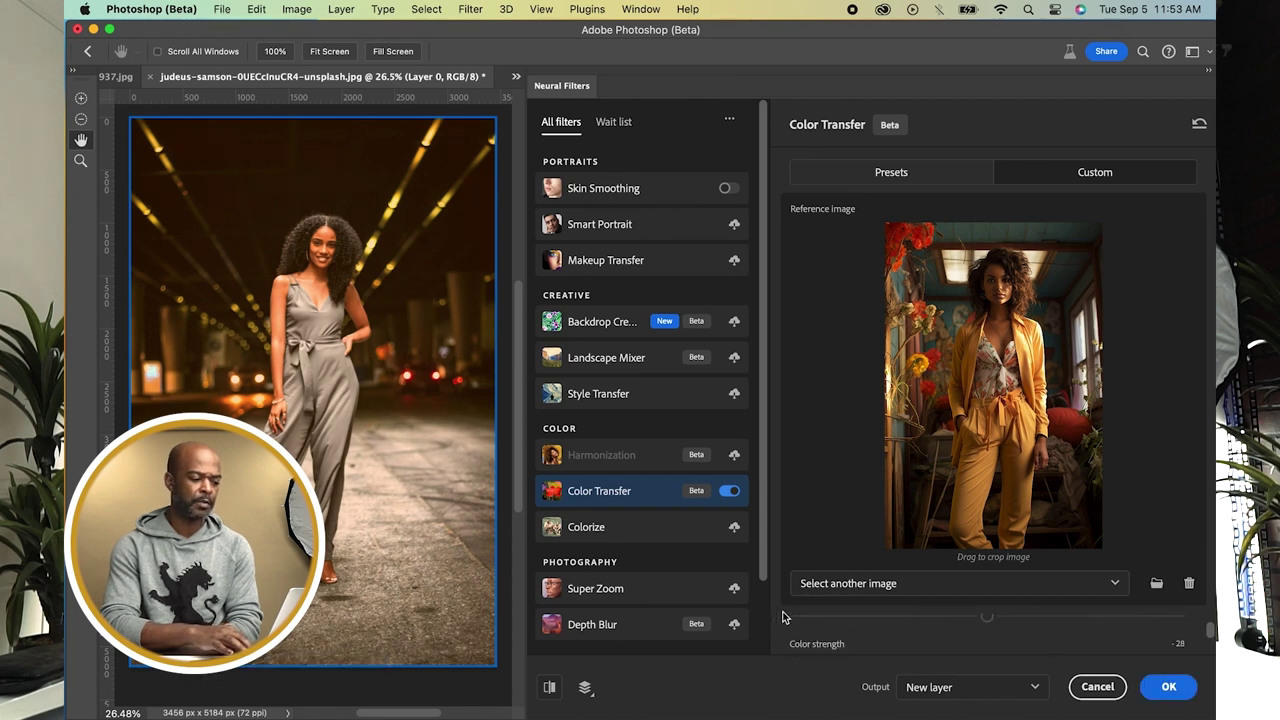
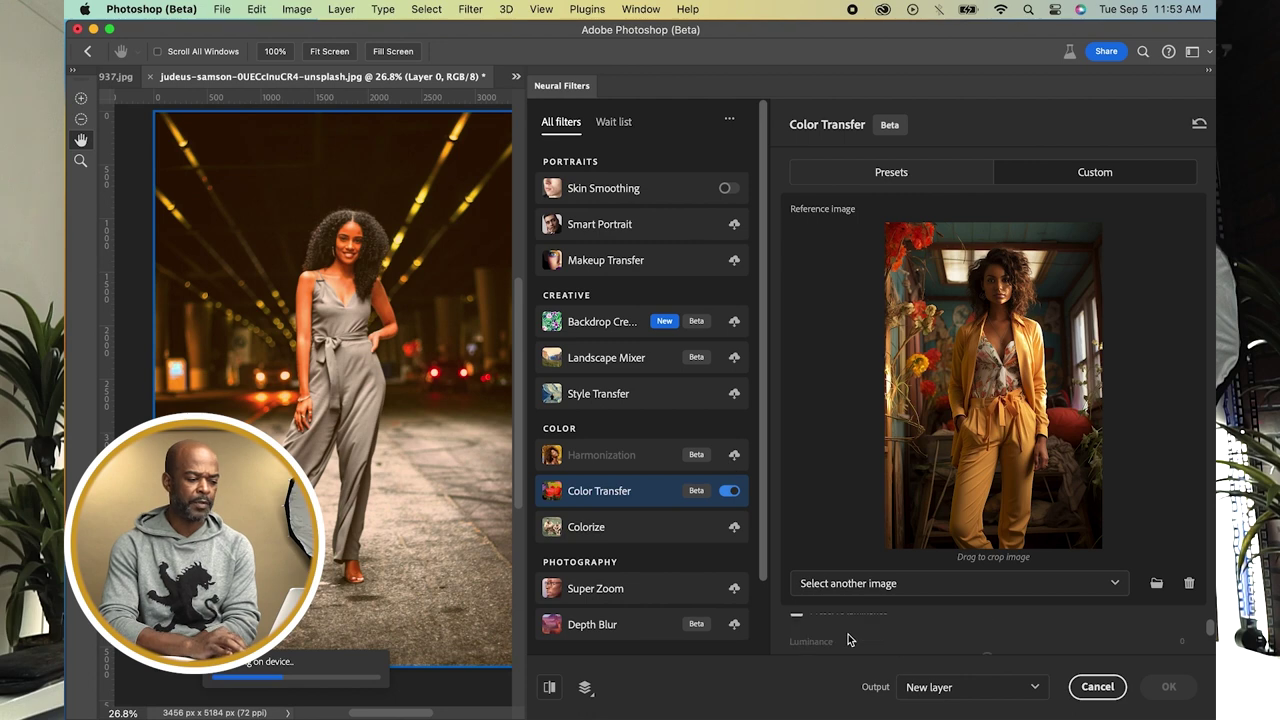
# Replace the custom reference with the Jane Jetson PNG of the woman in black from Downloads.
pyautogui.click(1157, 584)
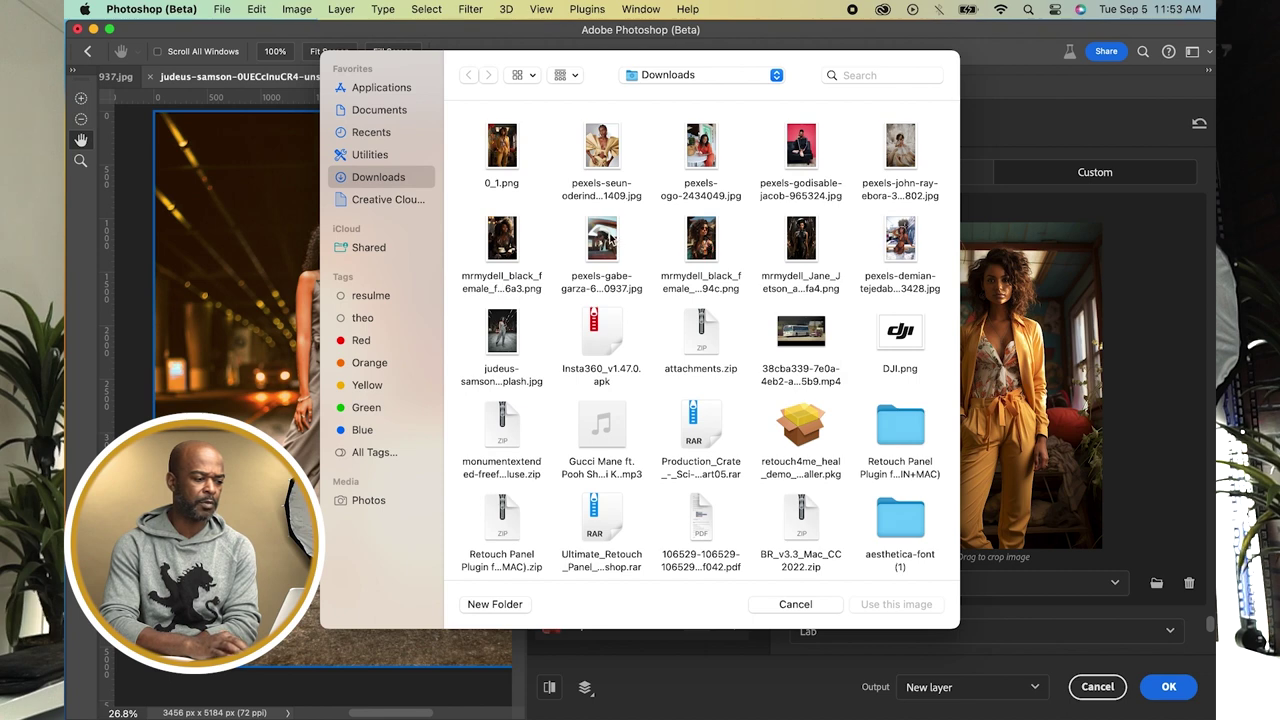
pyautogui.click(801, 240)
pyautogui.click(869, 603)
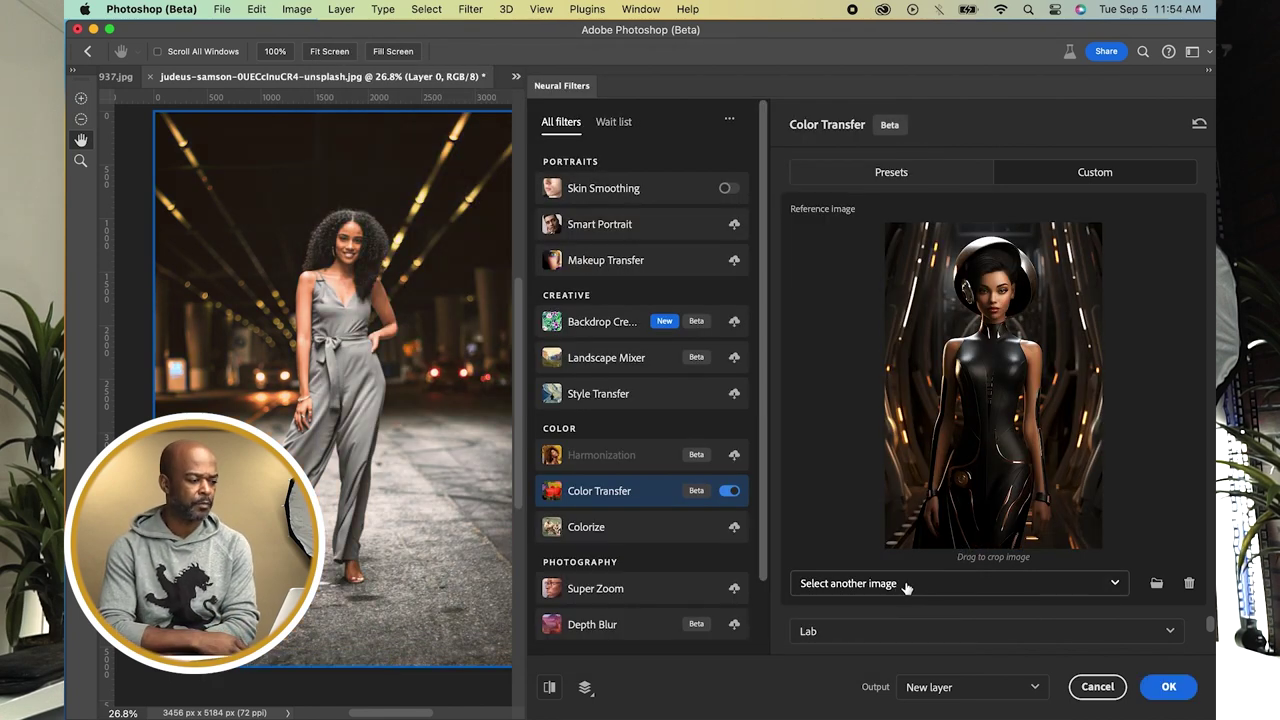
# Set Color strength to -2 for the new reference and lower Brightness to slightly below zero.
pyautogui.scroll(-4, 776, 635)
pyautogui.click(979, 615)
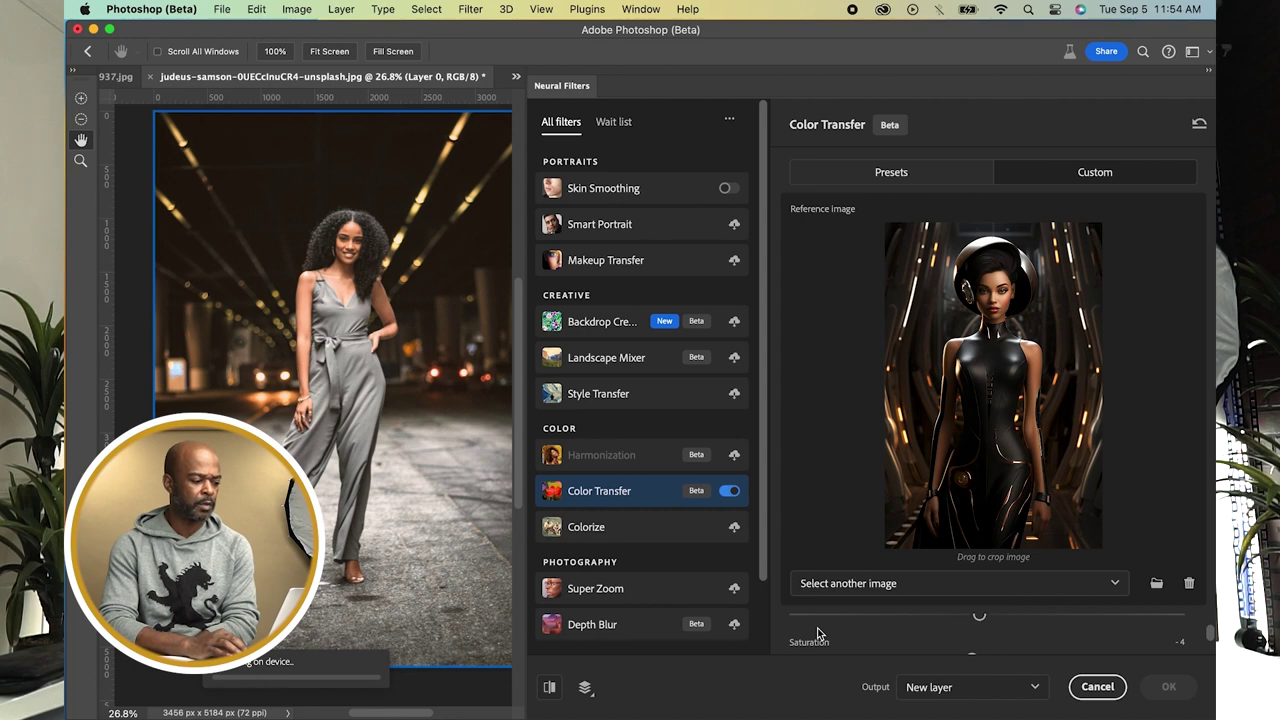
pyautogui.scroll(-3, 780, 635)
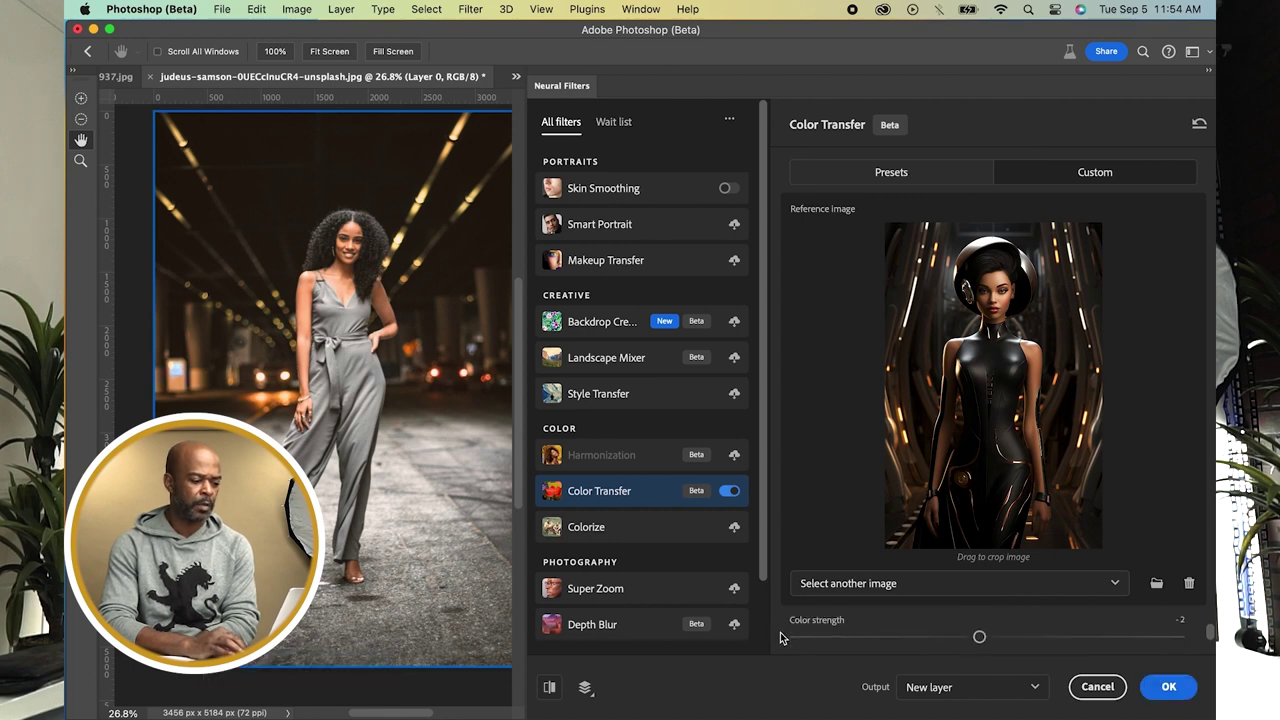
pyautogui.scroll(2, 782, 638)
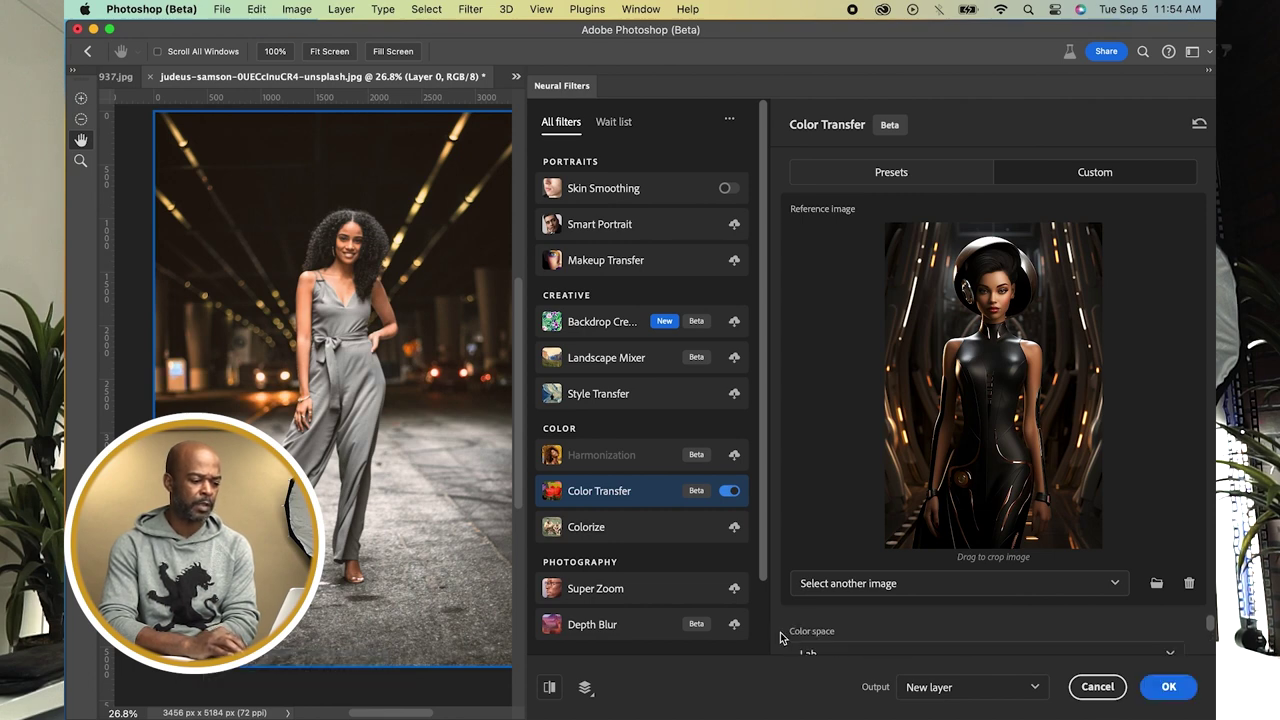
pyautogui.scroll(1, 782, 638)
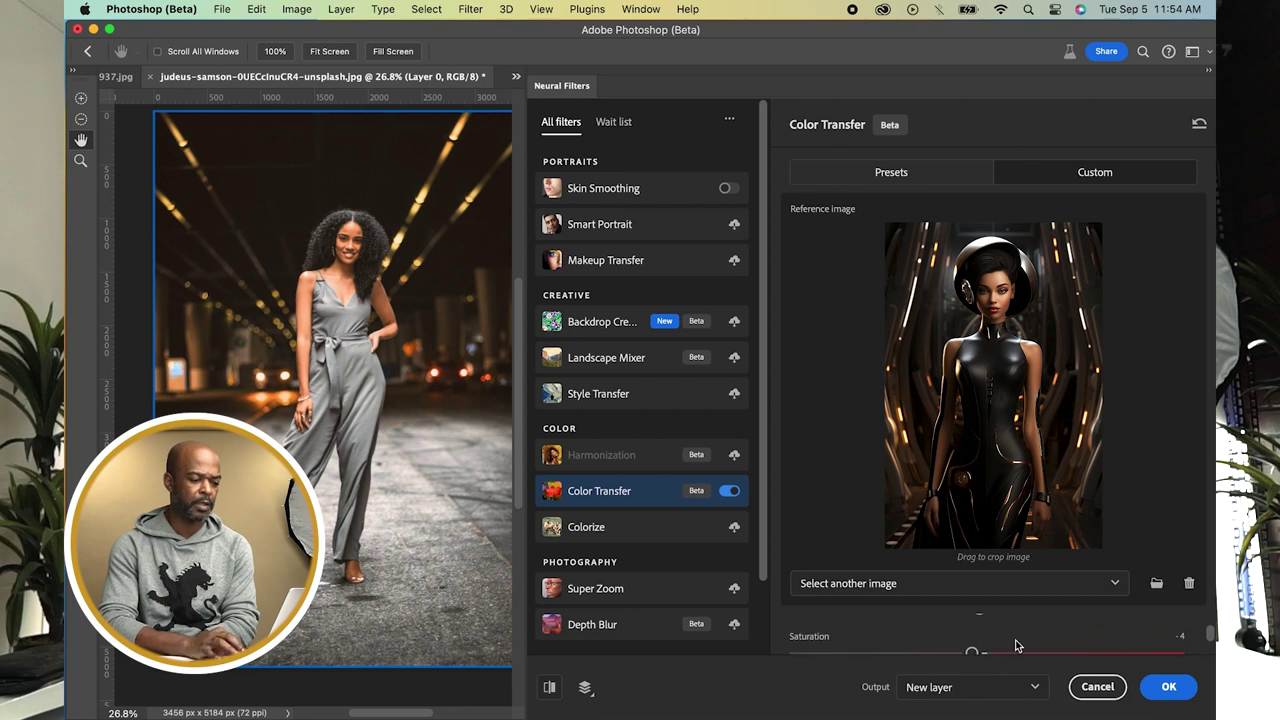
pyautogui.scroll(1, 1012, 648)
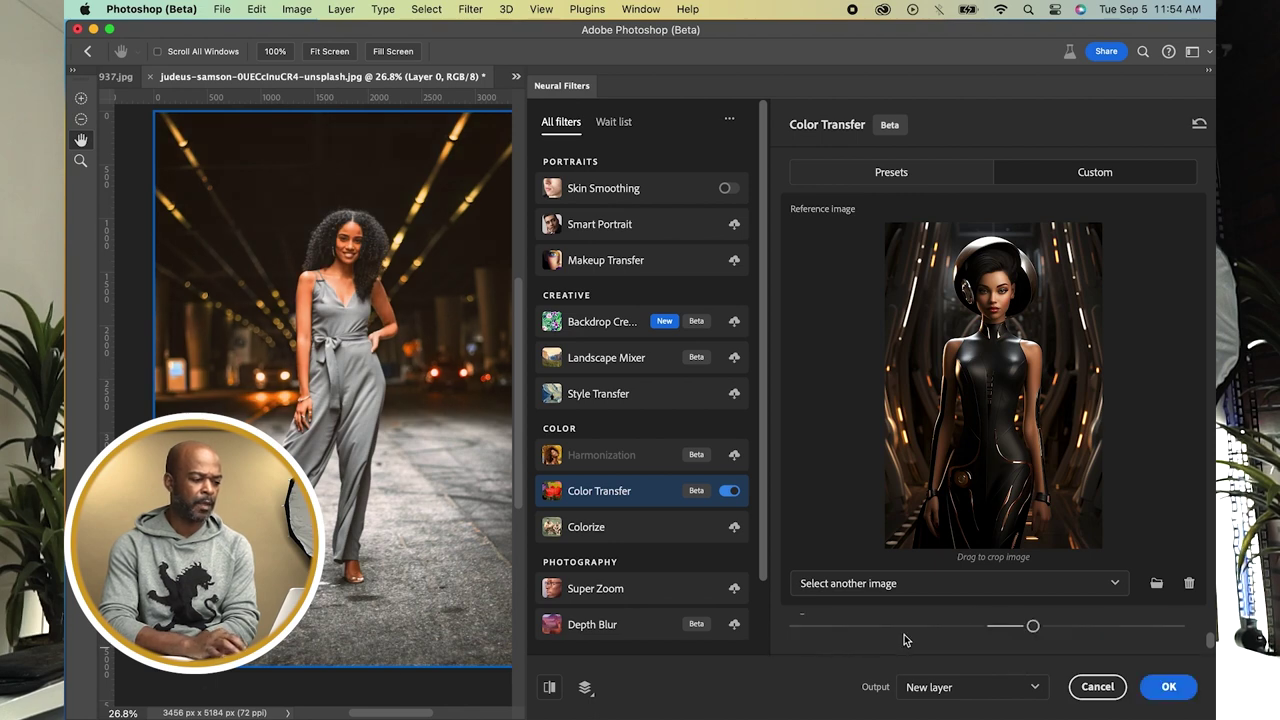
pyautogui.click(972, 626)
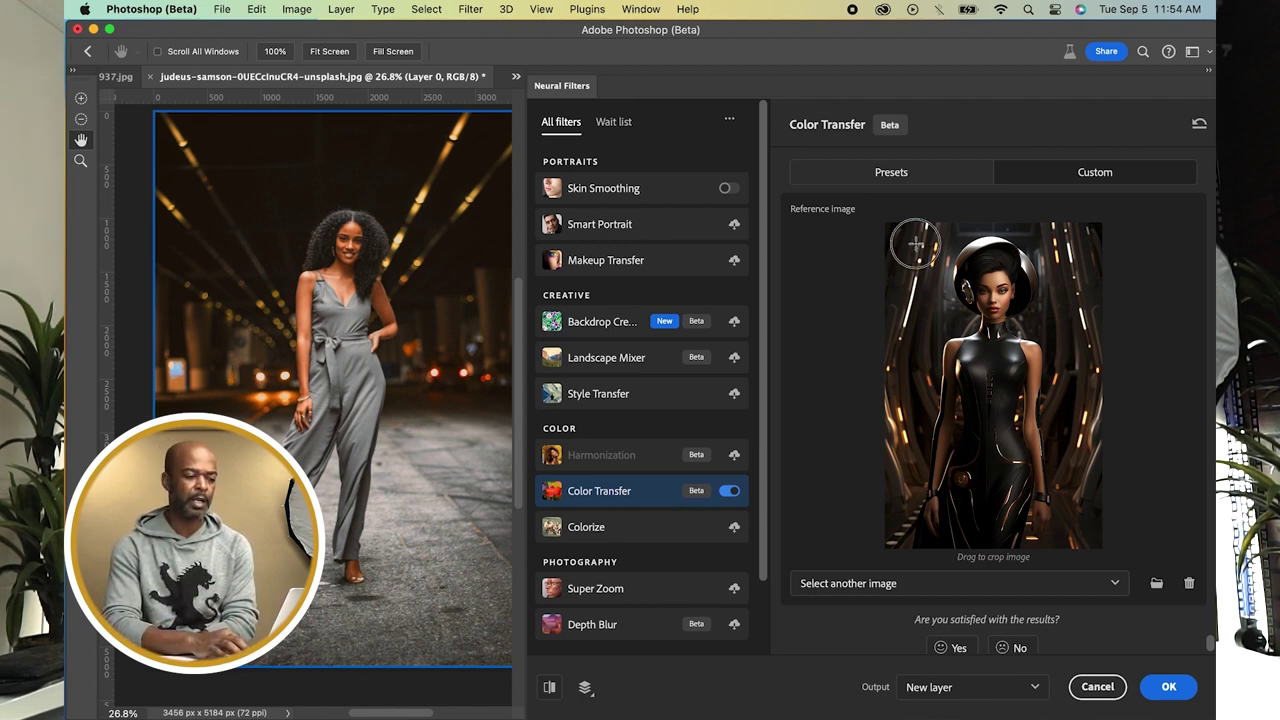
# Try cropping the reference image to the woman's head and shoulders, and clear the crop.
pyautogui.moveTo(916, 243); pyautogui.dragTo(1061, 359)
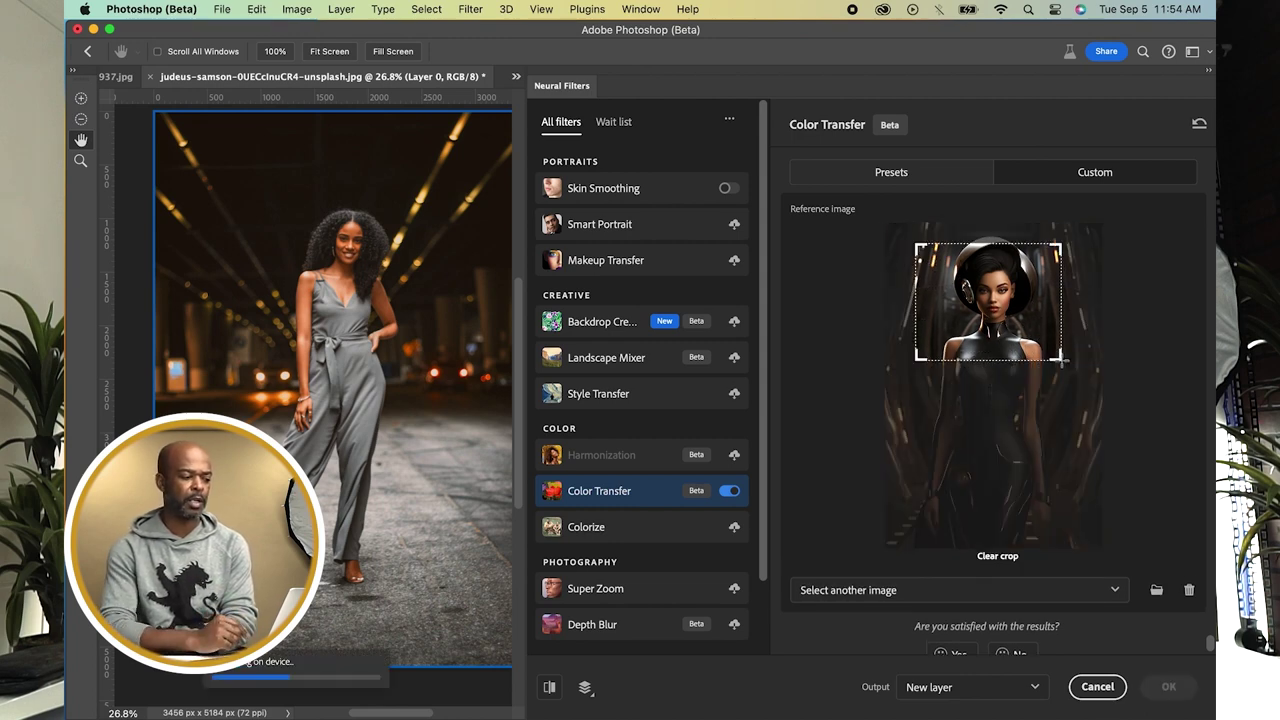
pyautogui.click(996, 556)
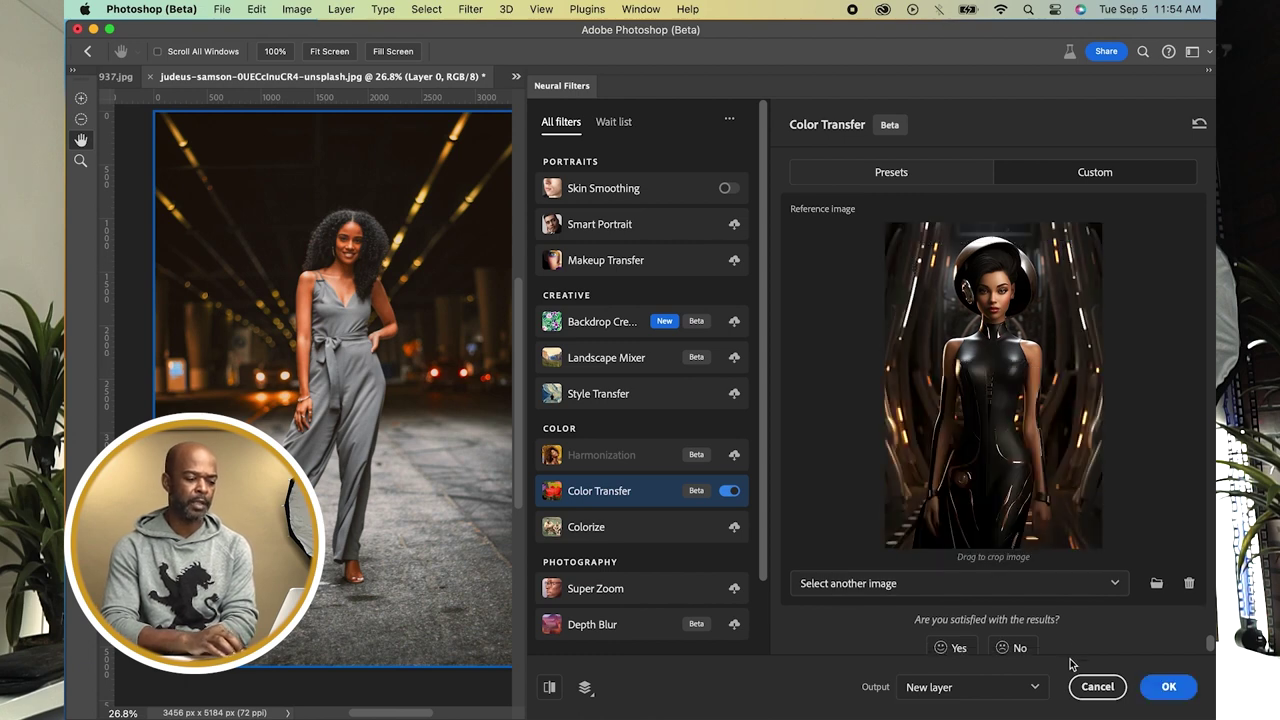
# Review the output options, keep New layer as the output, and apply the Color Transfer filter.
pyautogui.click(987, 687)
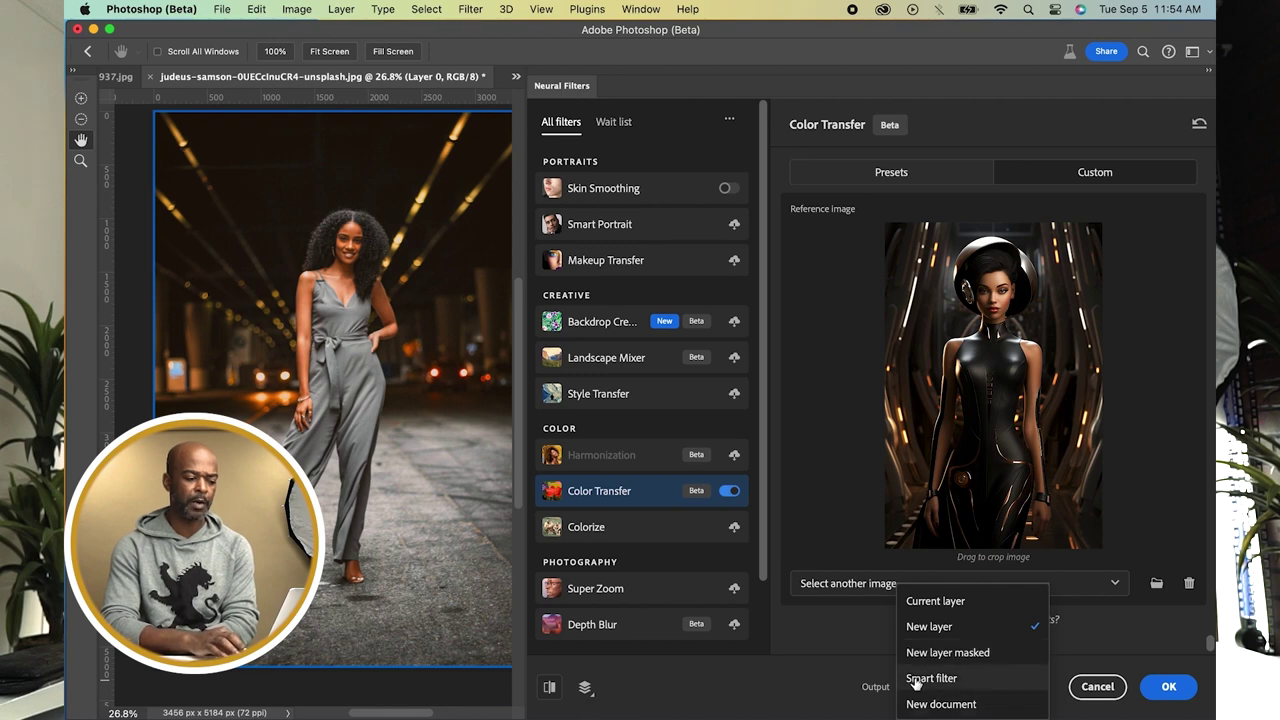
pyautogui.click(847, 700)
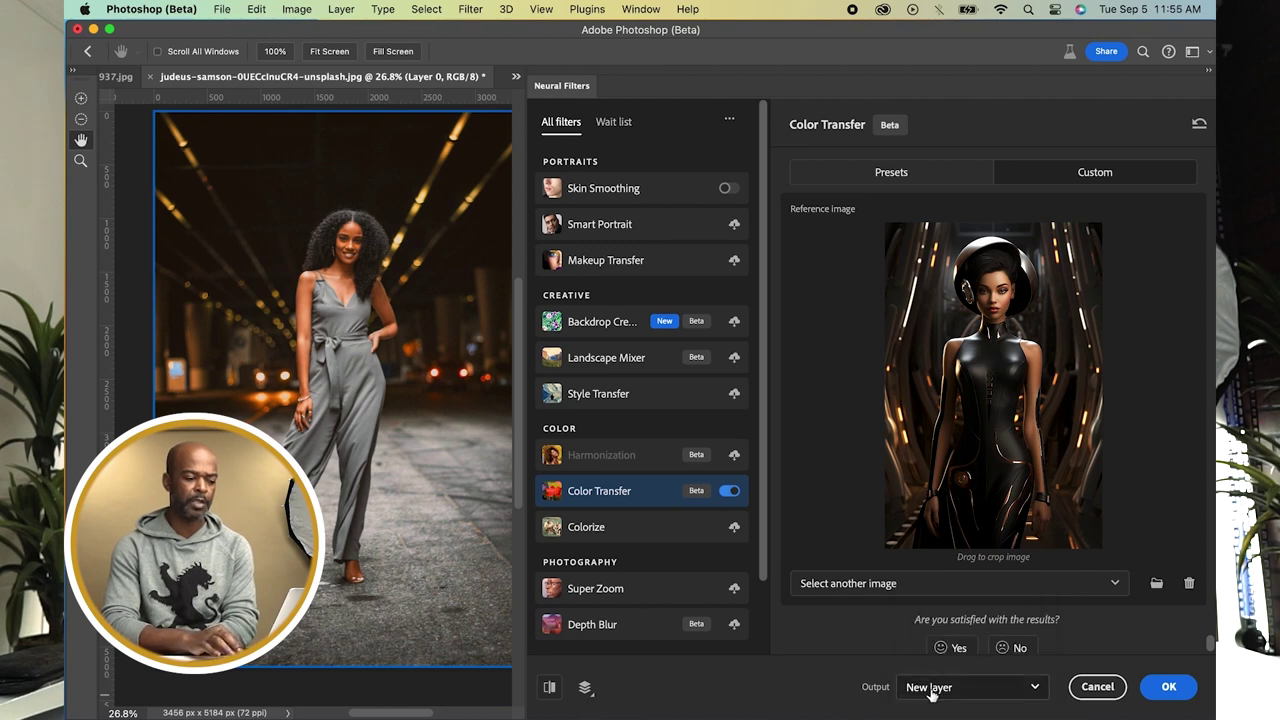
pyautogui.click(1167, 688)
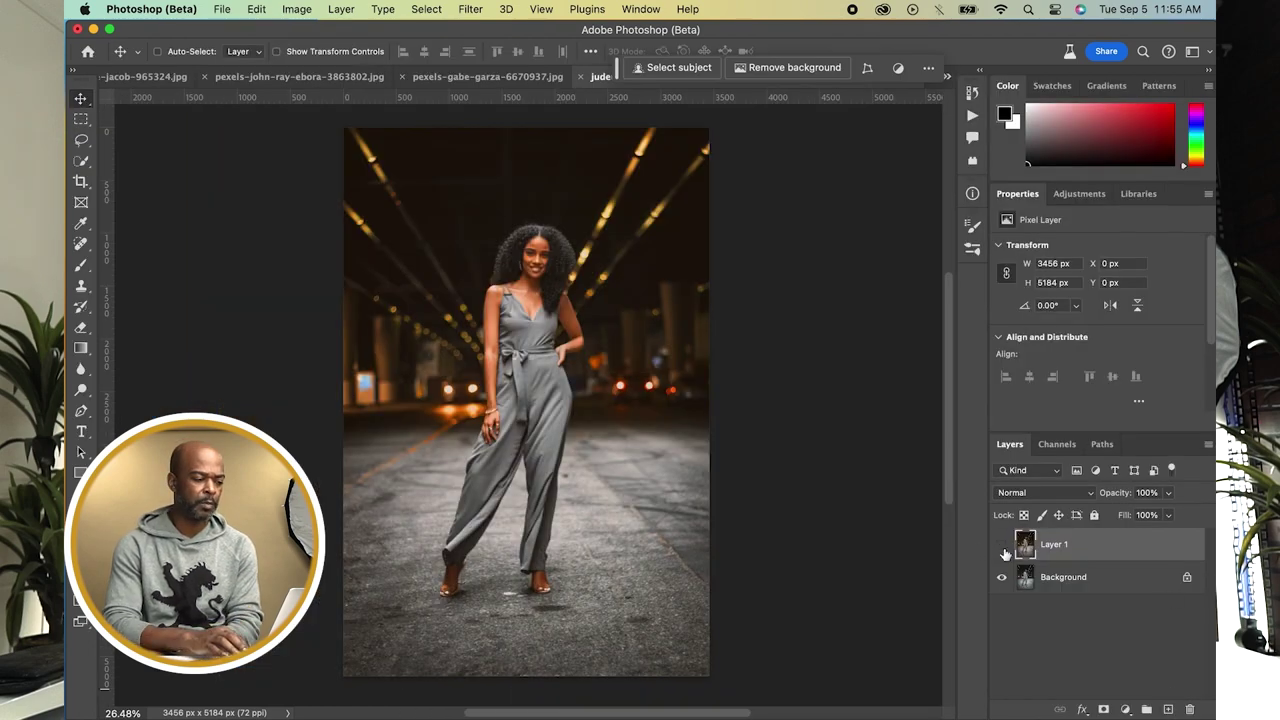
# Toggle the visibility of Layer 1 to compare the portrait before and after the color transfer.
pyautogui.click(1003, 546)
pyautogui.click(1002, 546)
pyautogui.click(1002, 546)
pyautogui.click(1002, 546)
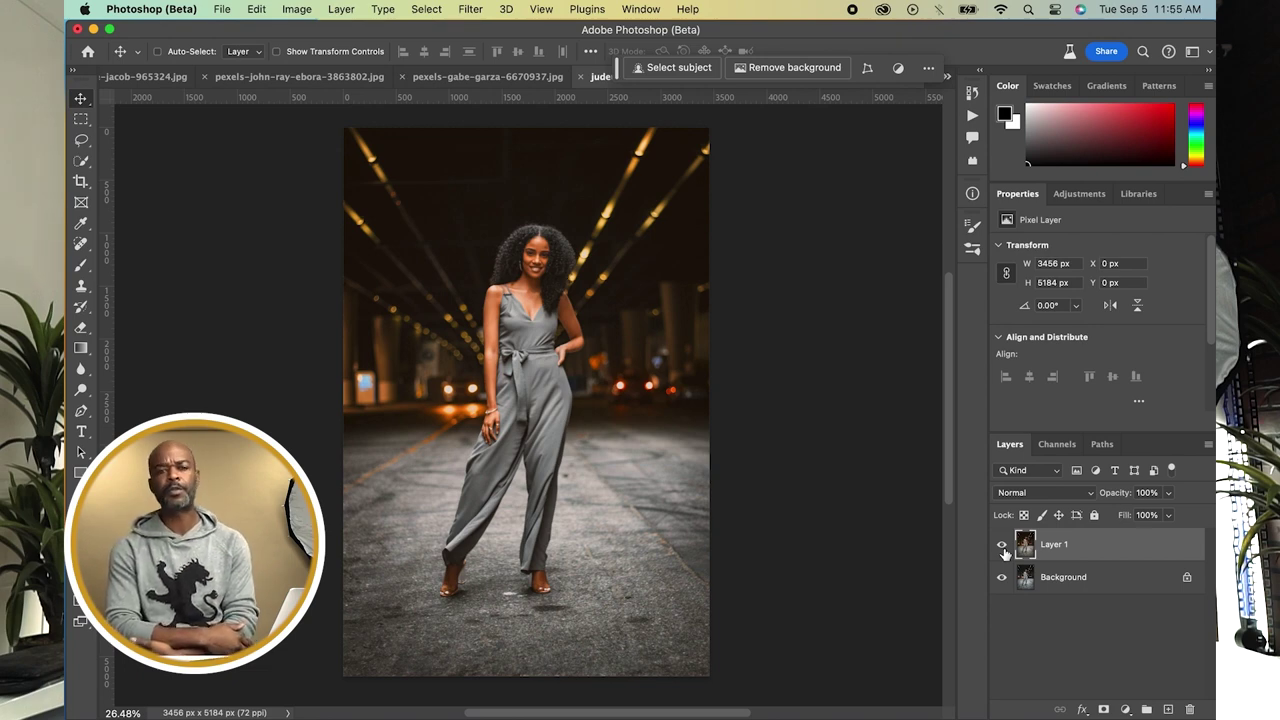
# Bring up the photo of the woman in the white hat, and switch to Chrome to browse the Midjourney gallery.
pyautogui.click(482, 76)
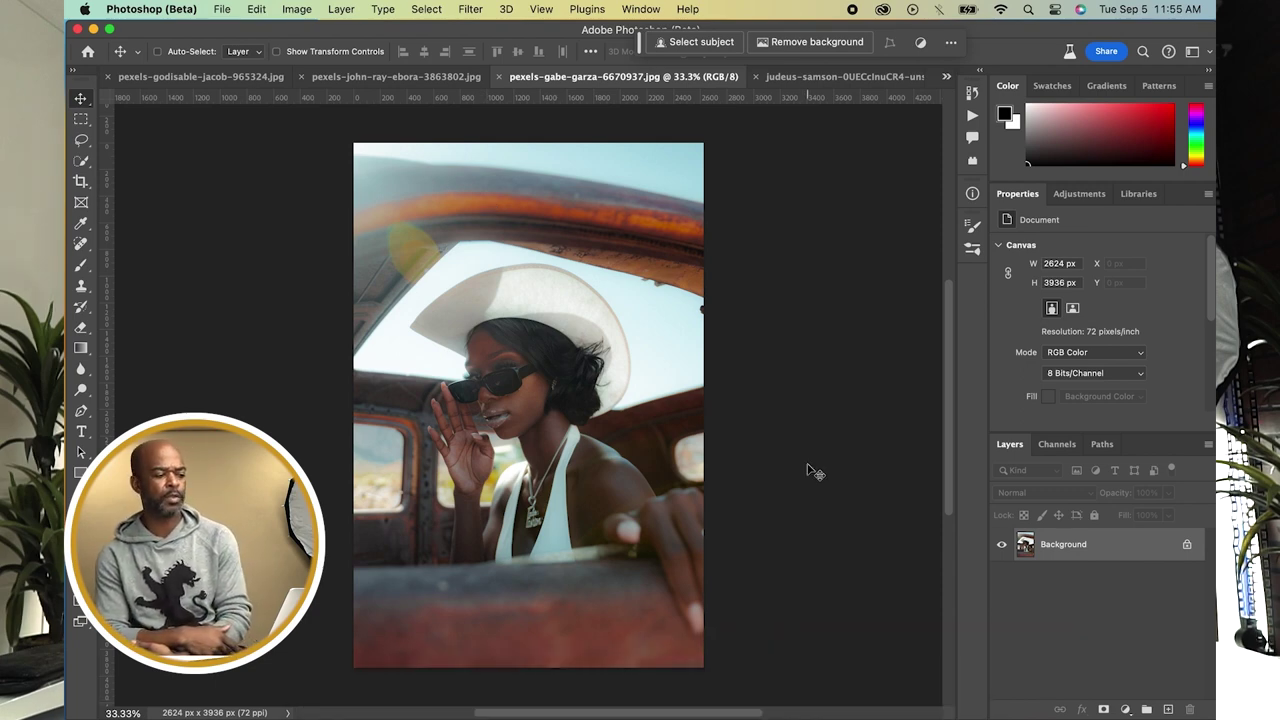
pyautogui.moveTo(785, 700)
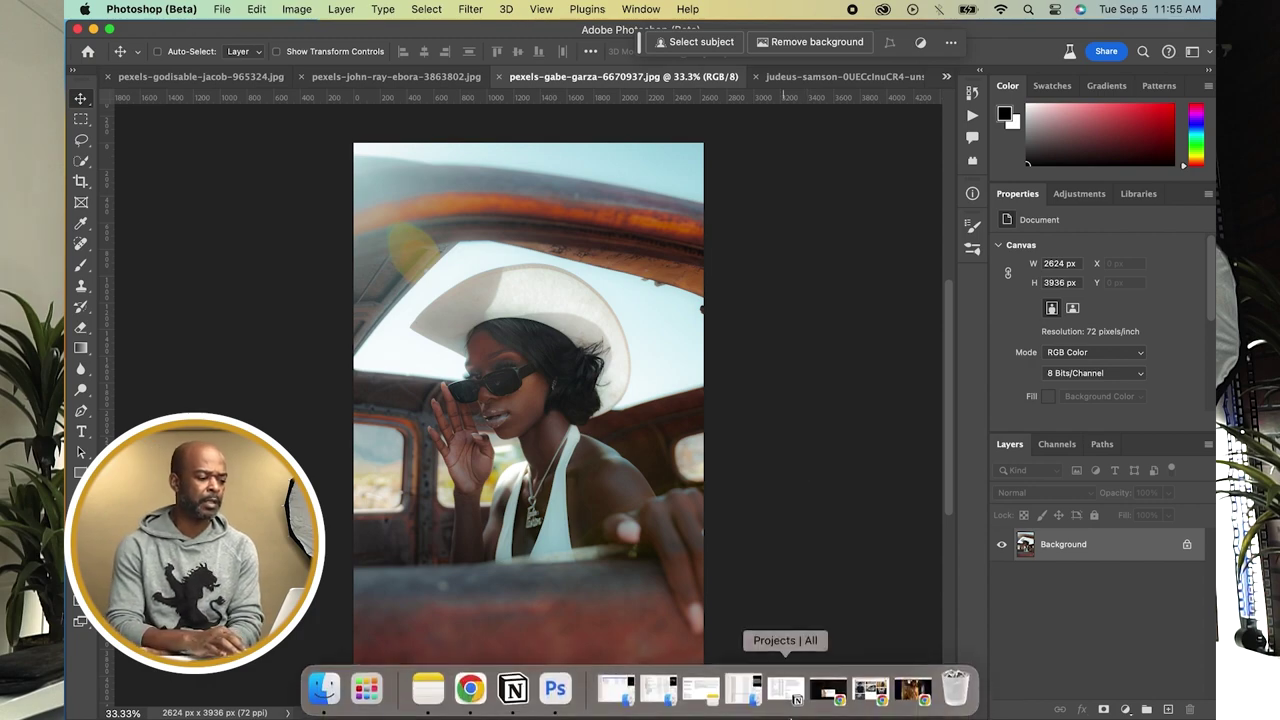
pyautogui.click(916, 692)
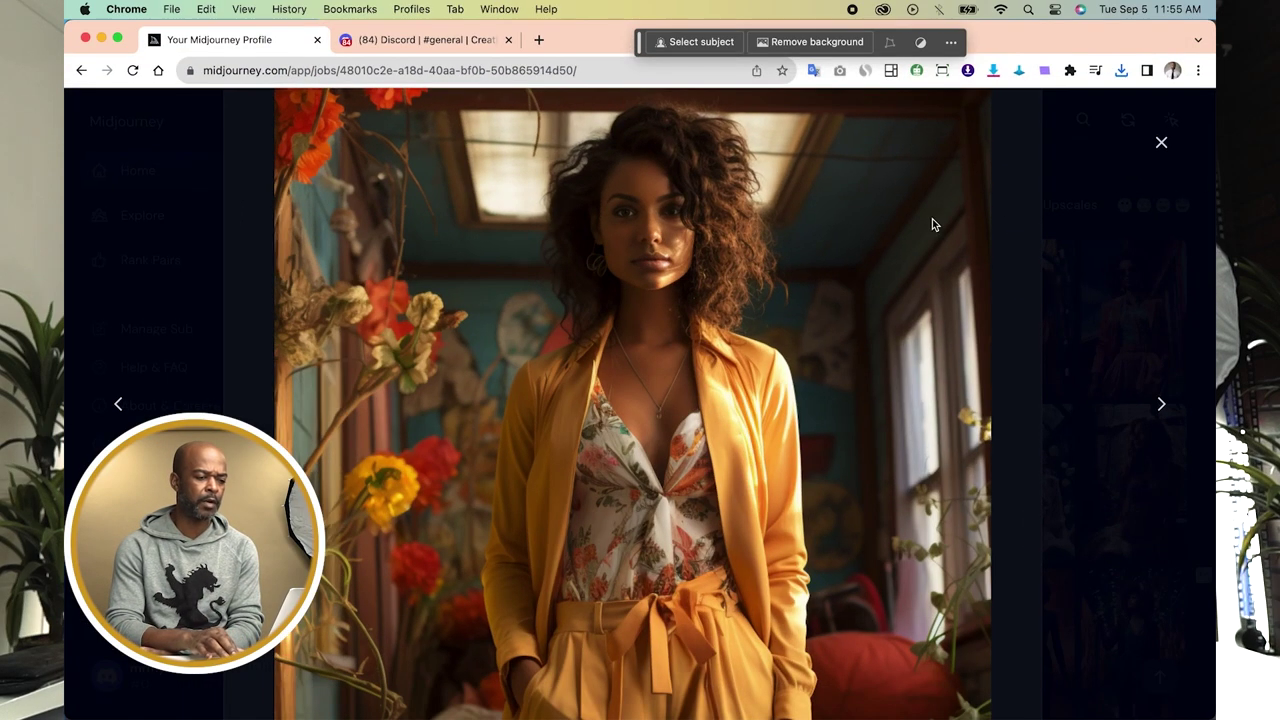
pyautogui.click(1160, 145)
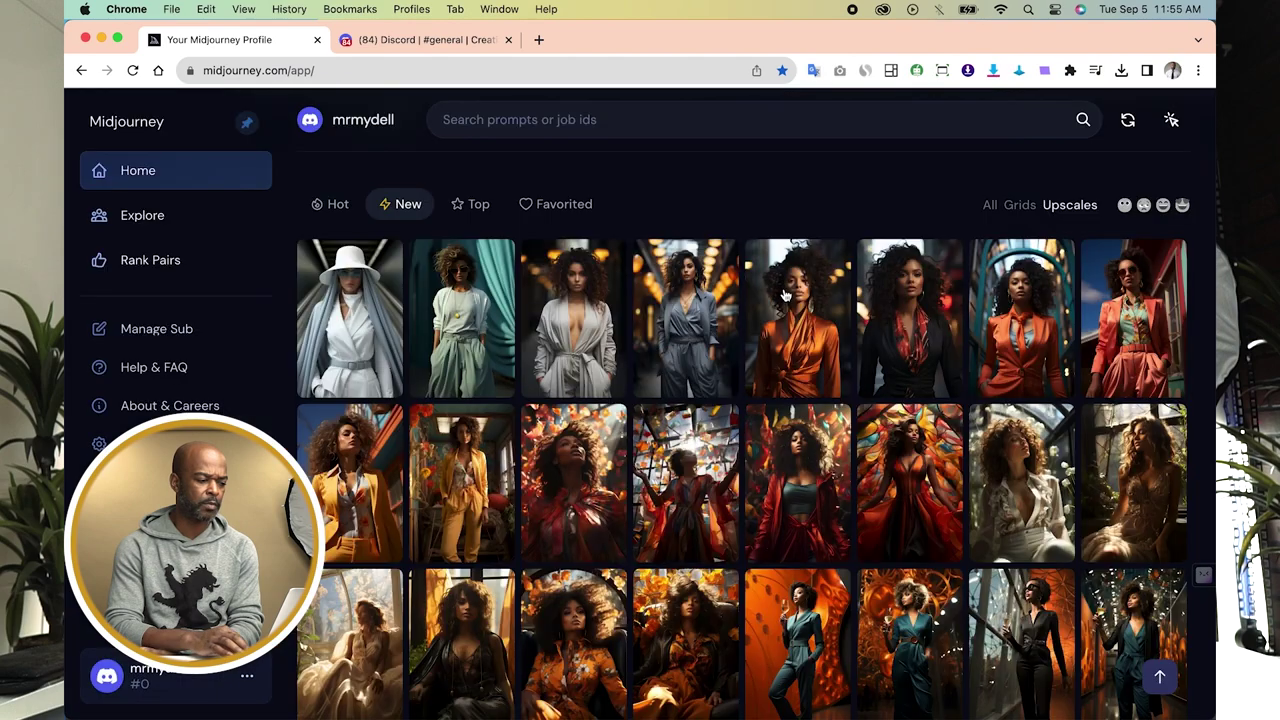
pyautogui.scroll(-2, 679, 503)
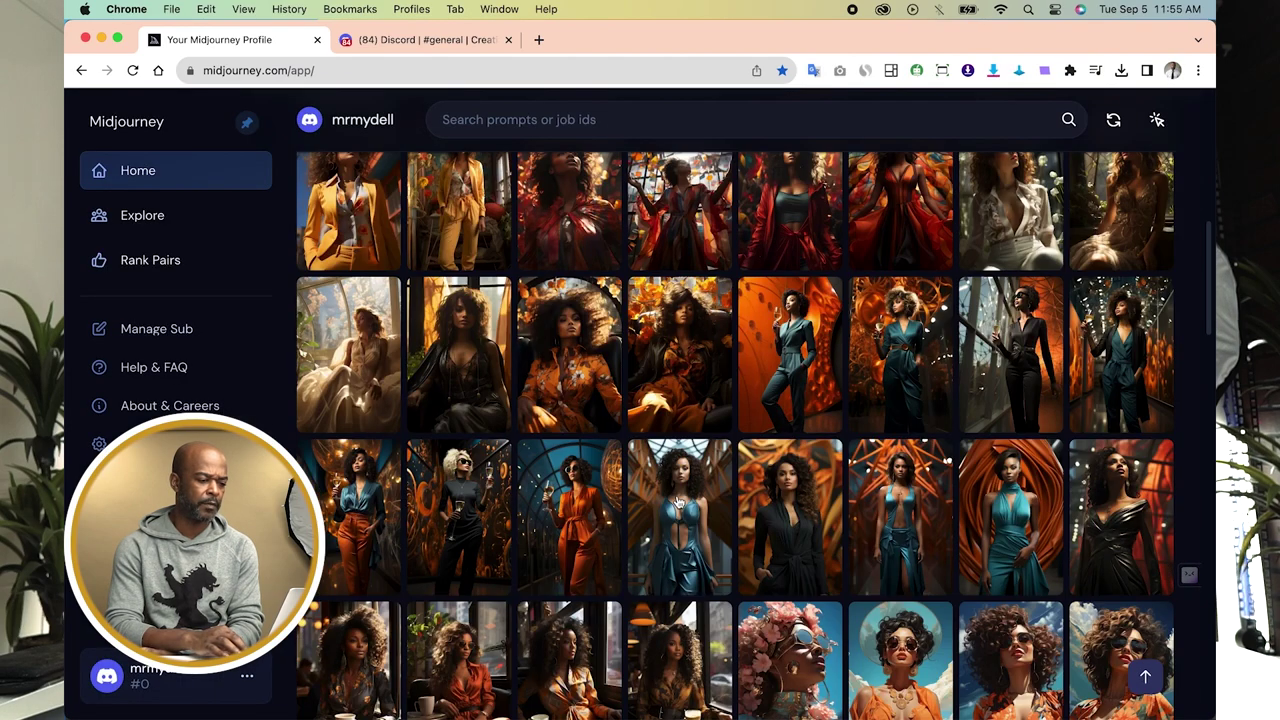
# Open the Midjourney image of the woman in the teal outfit at full size and save it as 0_0 (2).png.
pyautogui.click(679, 503)
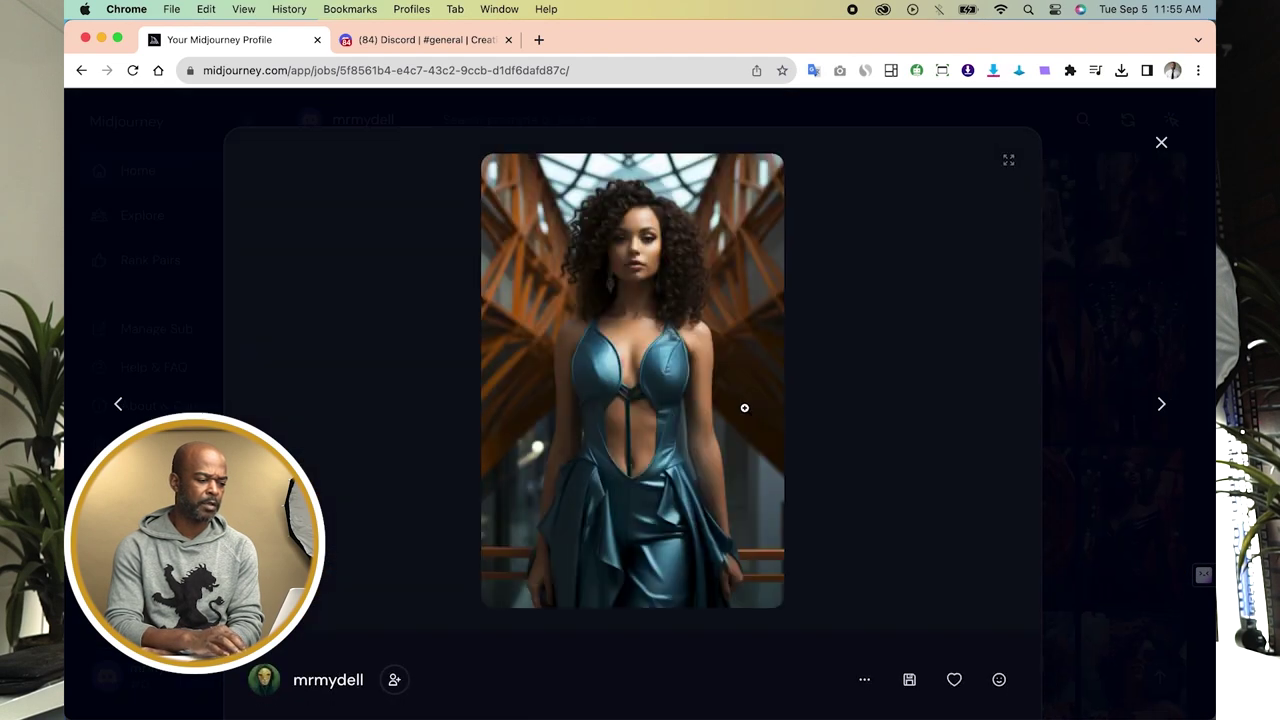
pyautogui.click(744, 407)
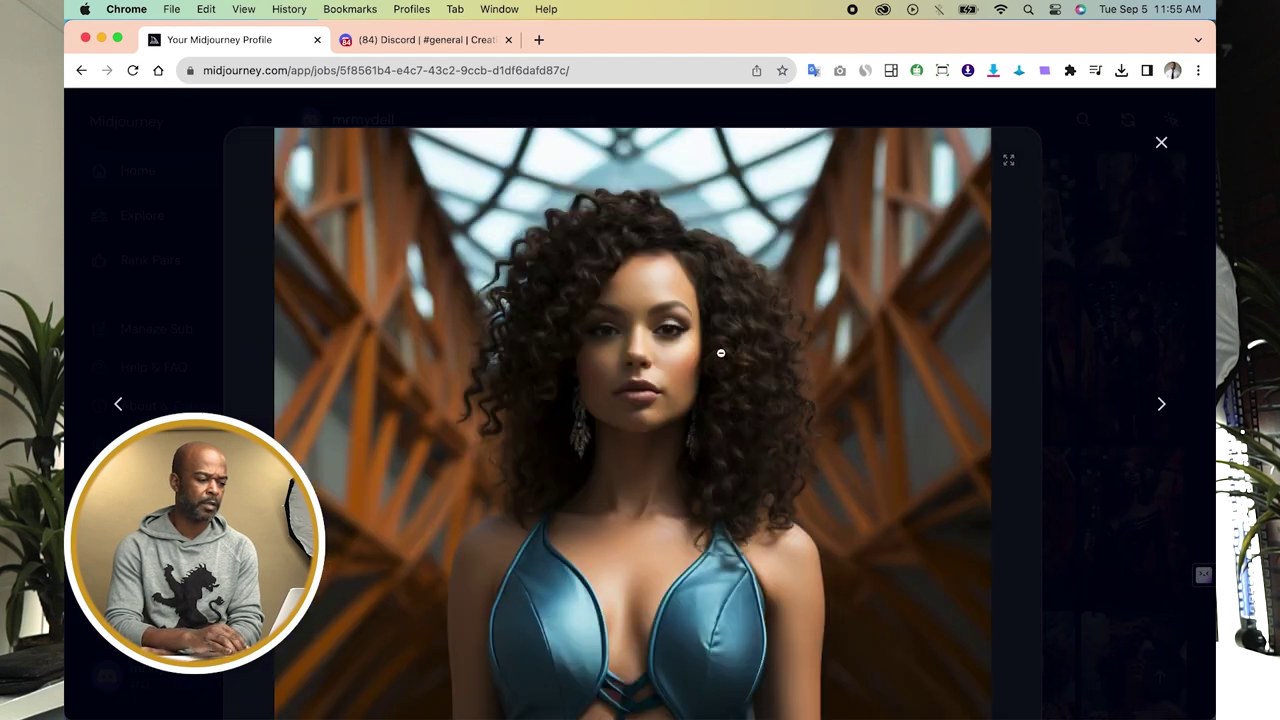
pyautogui.rightClick(856, 347)
pyautogui.click(916, 381)
pyautogui.click(912, 523)
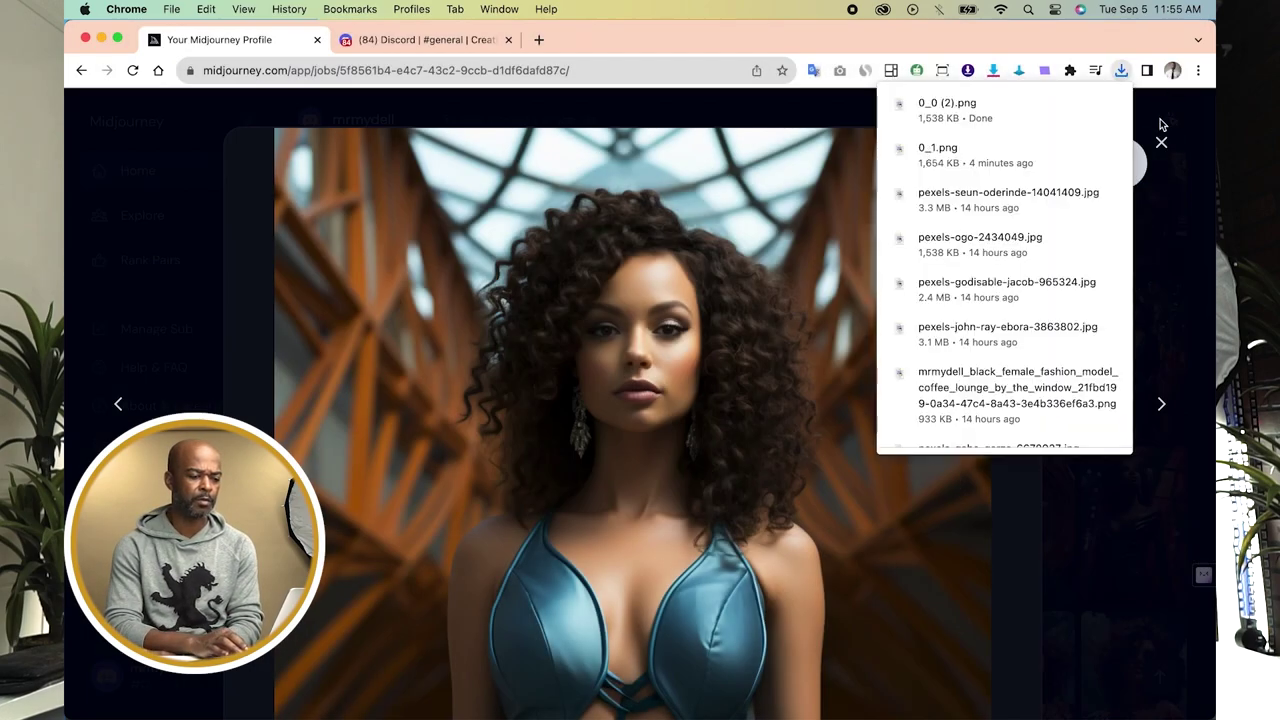
# Close the teal-outfit image, open the Midjourney image of the woman among colorful floating papers, and save it as 0_0 (3).png in Downloads.
pyautogui.click(1161, 142)
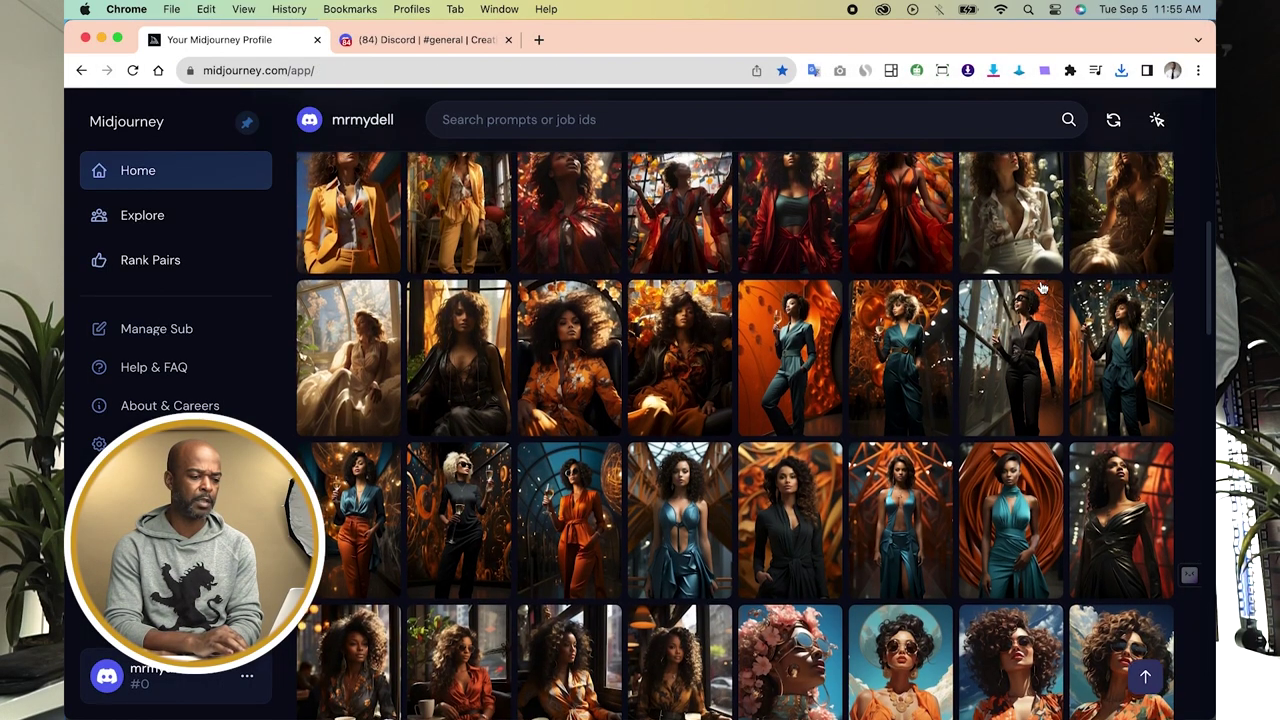
pyautogui.scroll(3, 1042, 288)
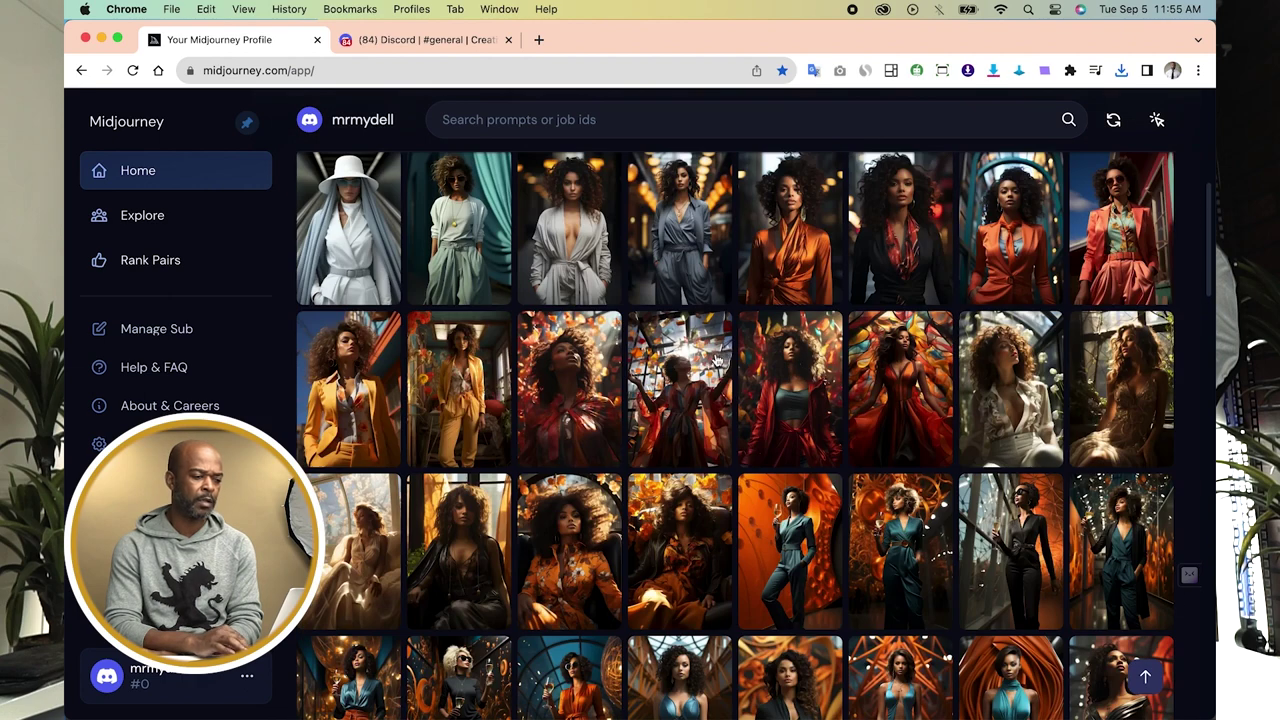
pyautogui.scroll(2, 716, 360)
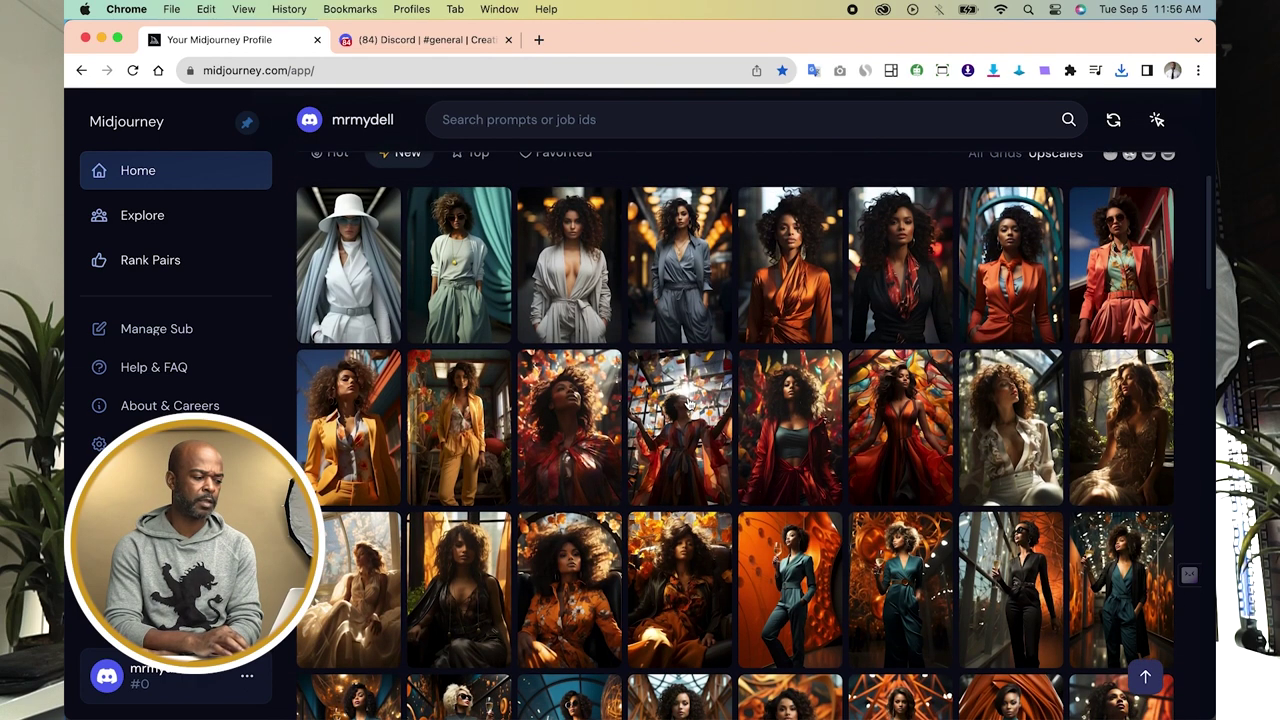
pyautogui.click(718, 420)
pyautogui.rightClick(712, 386)
pyautogui.click(731, 414)
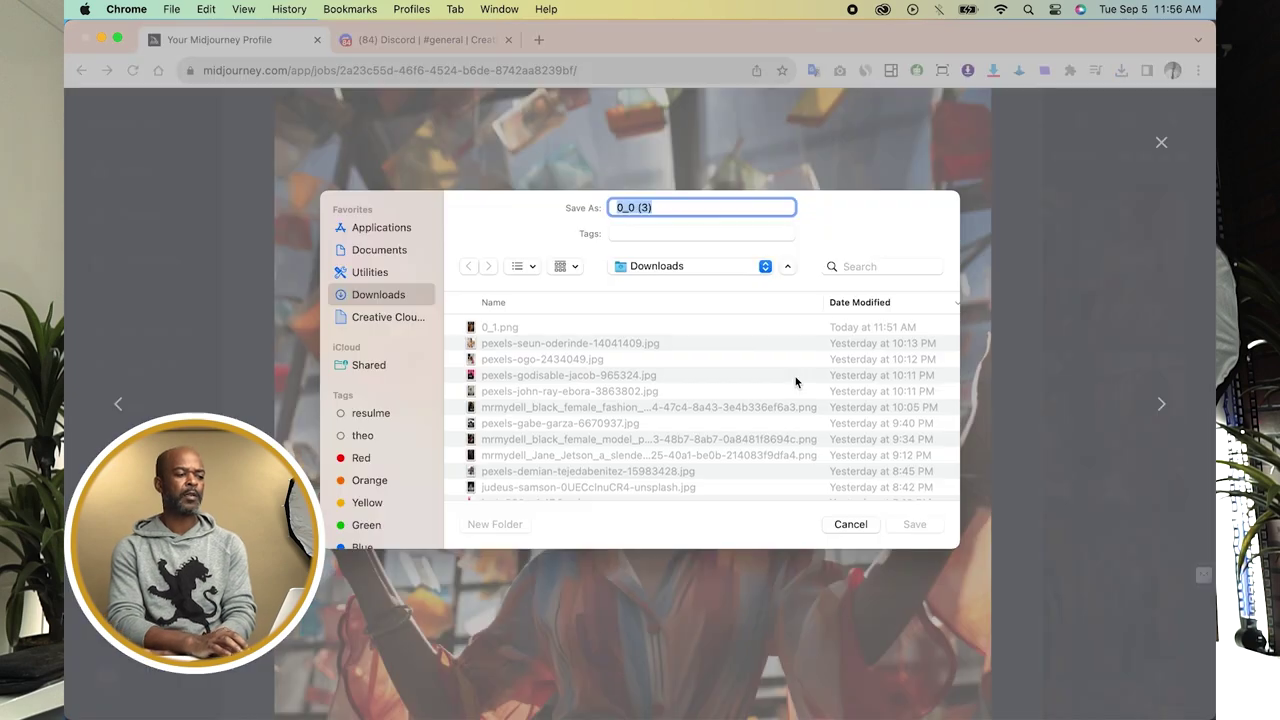
pyautogui.click(912, 524)
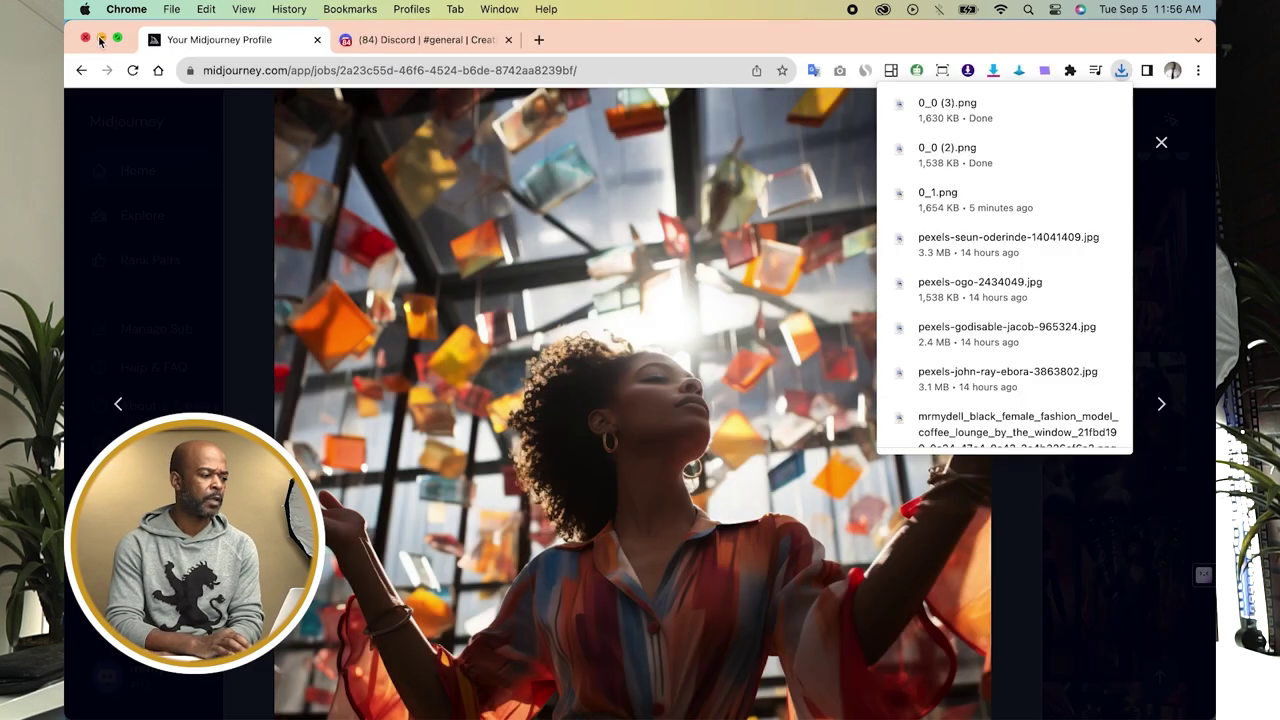
# Switch to Photoshop and turn on the Color Transfer neural filter for the photo of the woman in the white hat.
pyautogui.press('super+Tab')
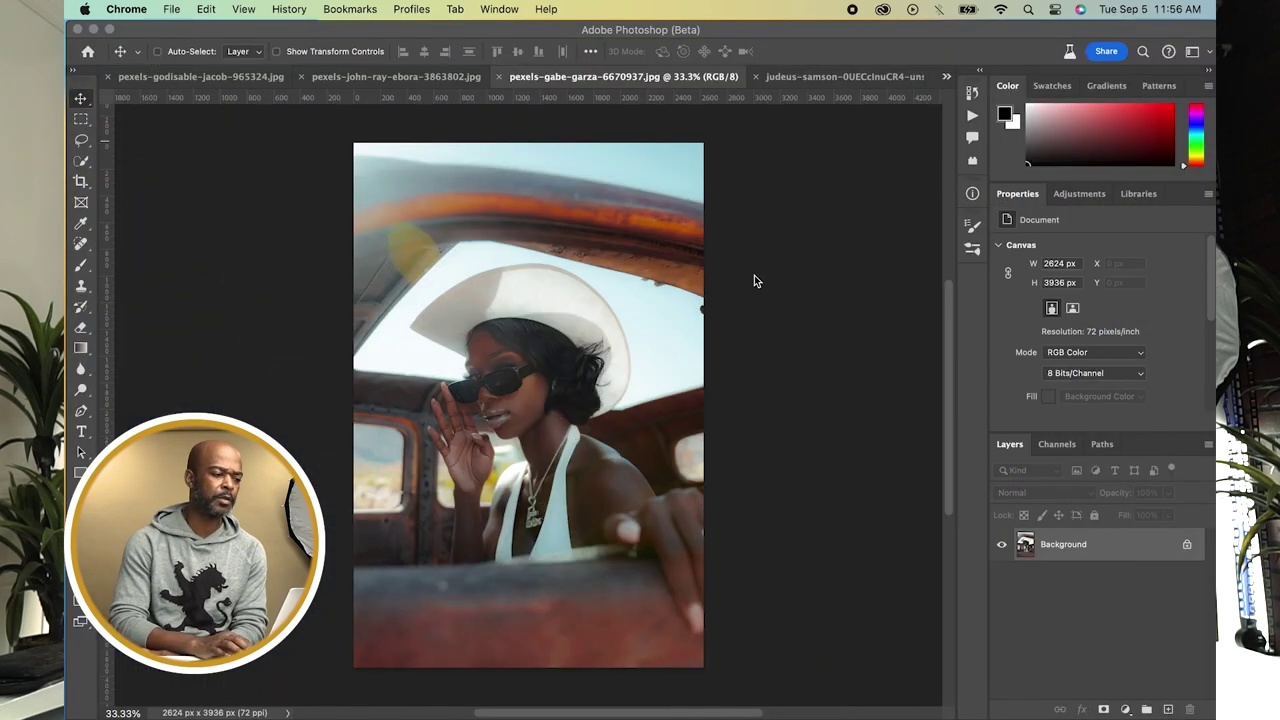
pyautogui.click(362, 12)
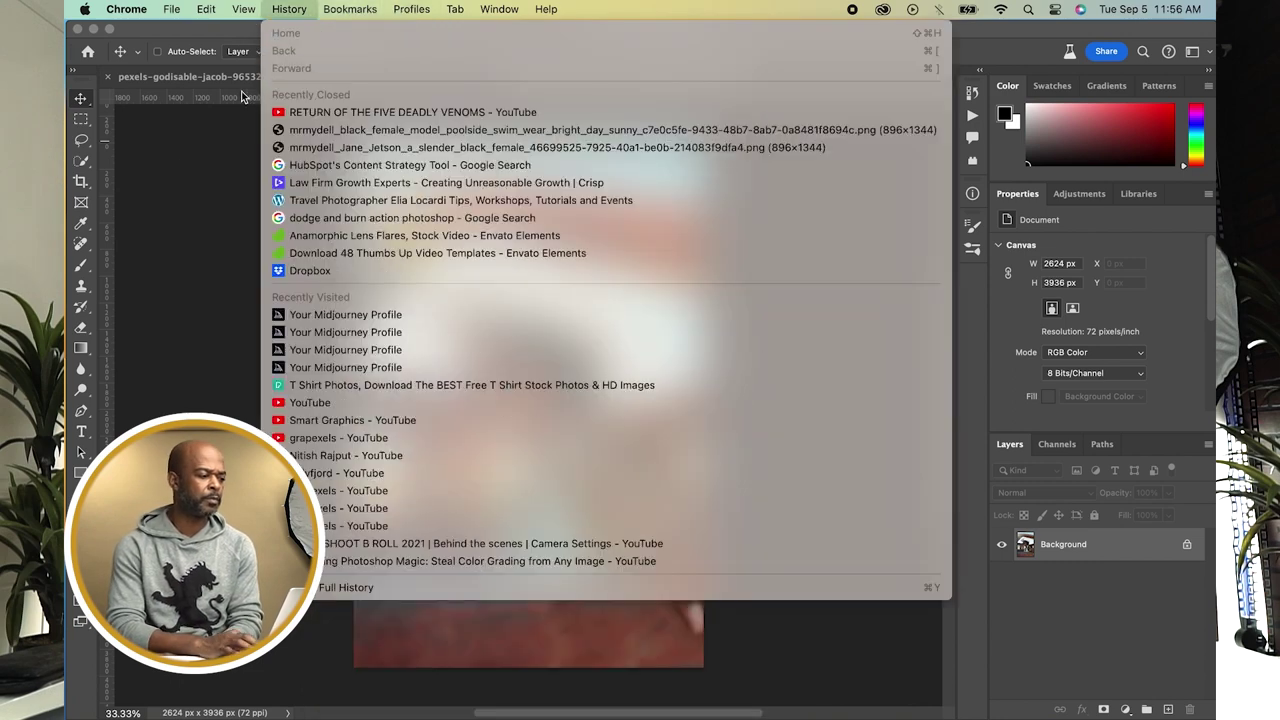
pyautogui.click(181, 208)
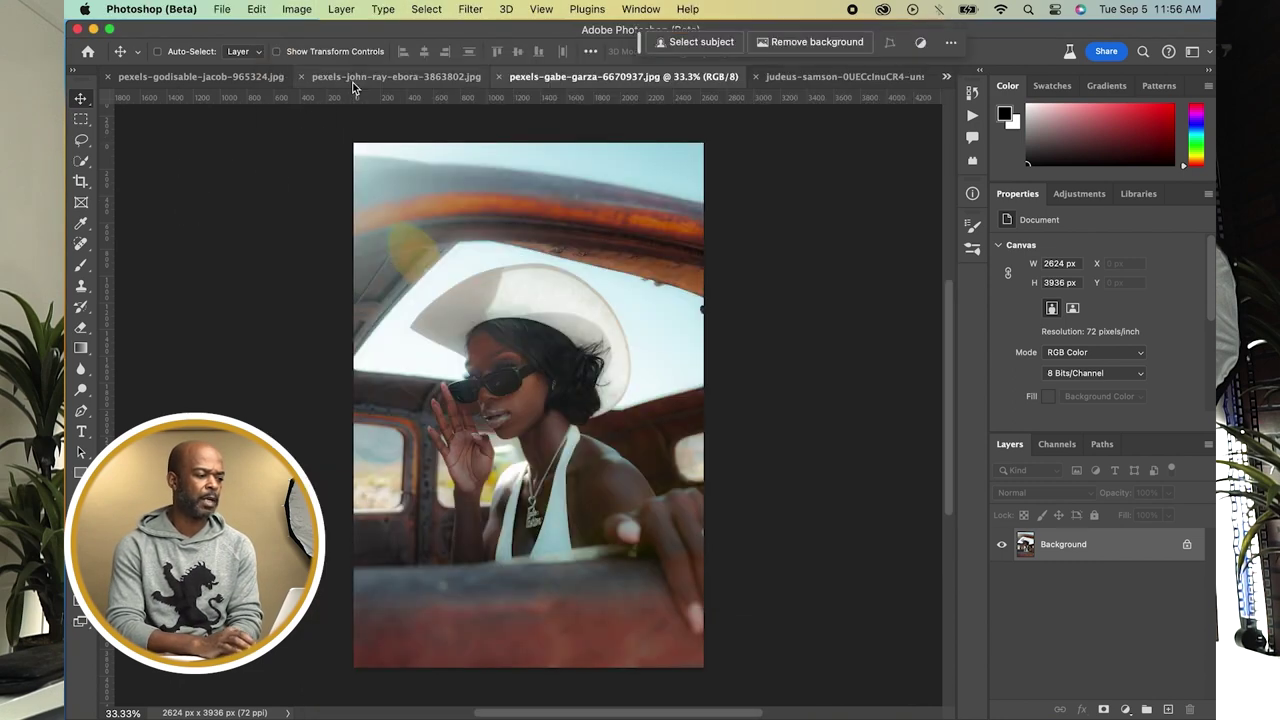
pyautogui.click(470, 10)
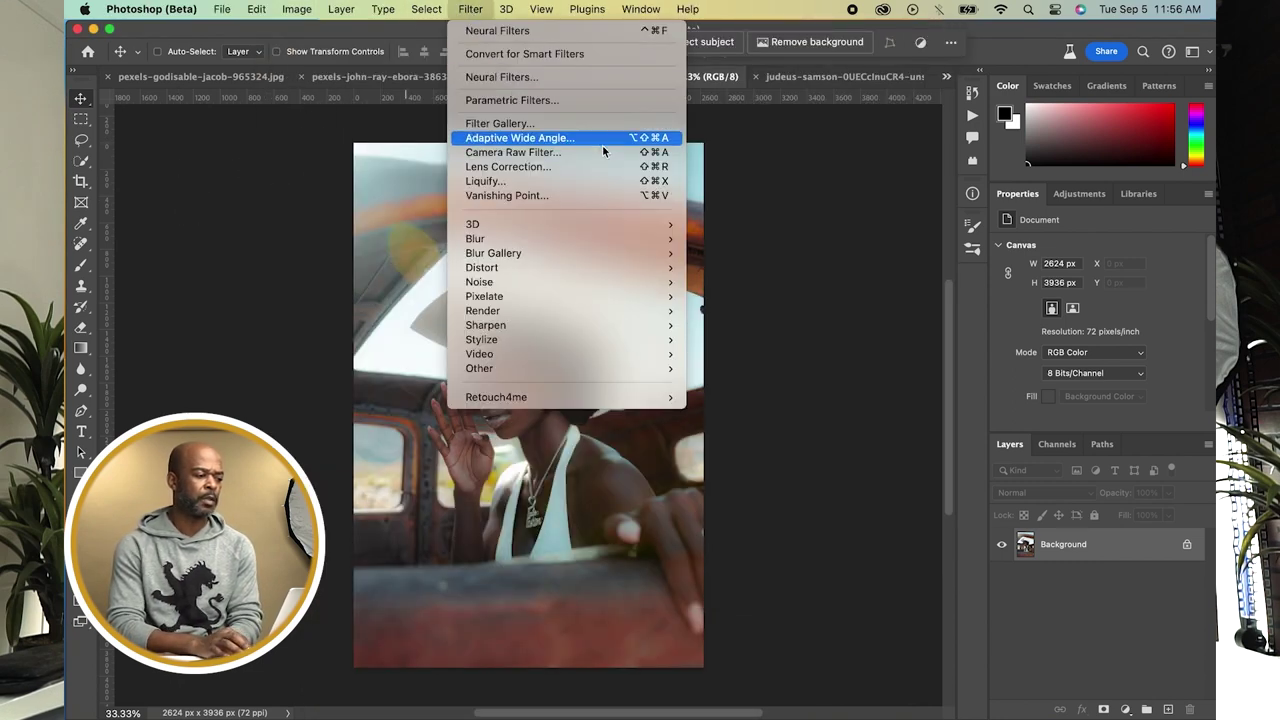
pyautogui.click(611, 77)
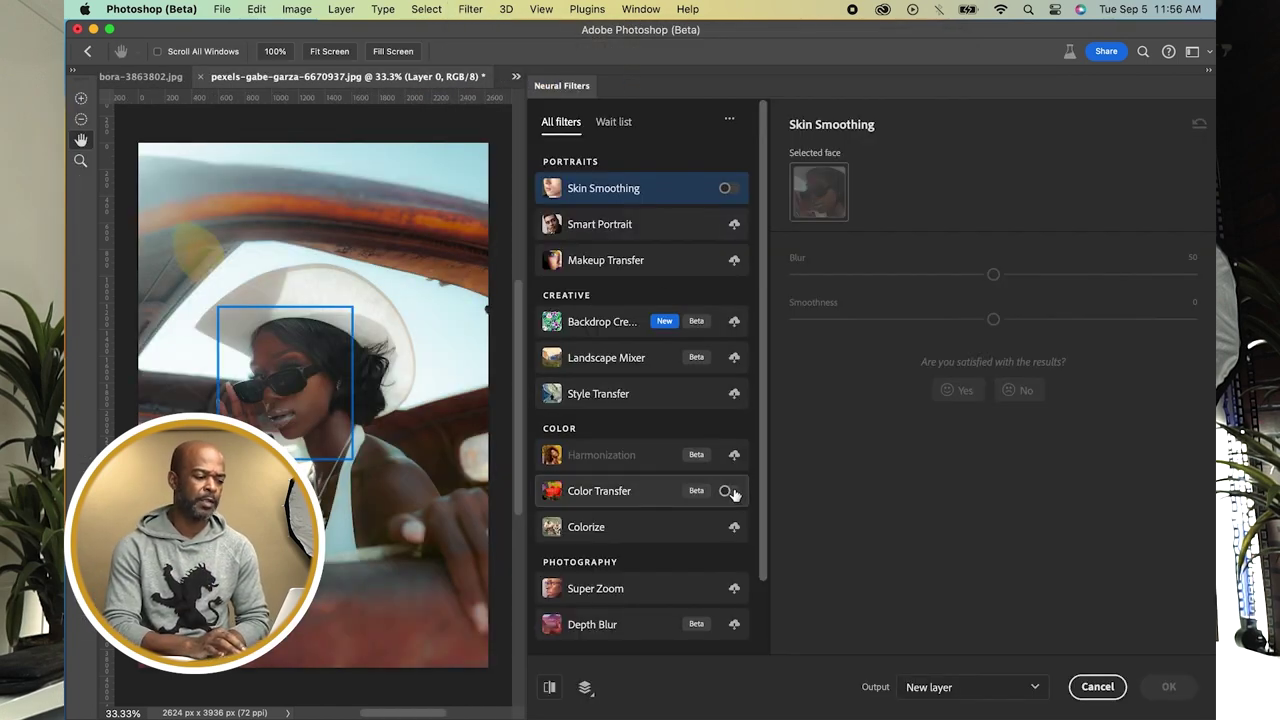
pyautogui.click(727, 491)
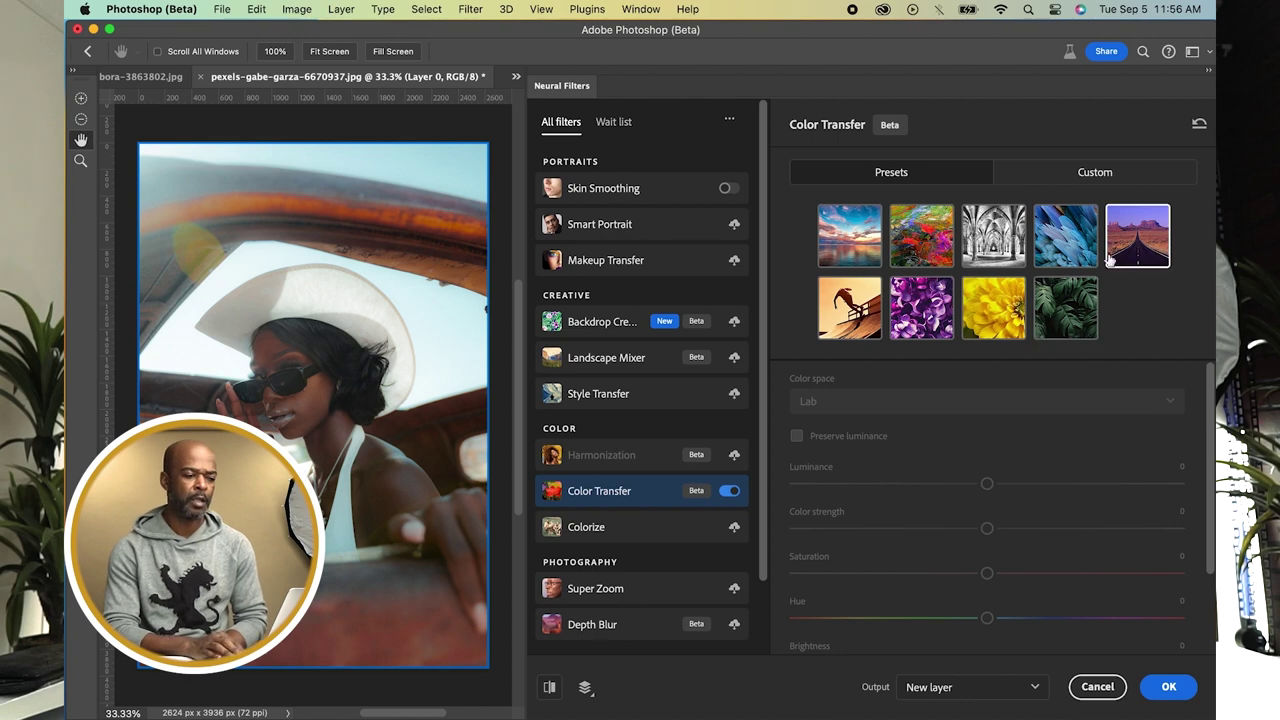
# Load 0_0 (3).png from Downloads as the custom reference image for Color Transfer.
pyautogui.click(1100, 174)
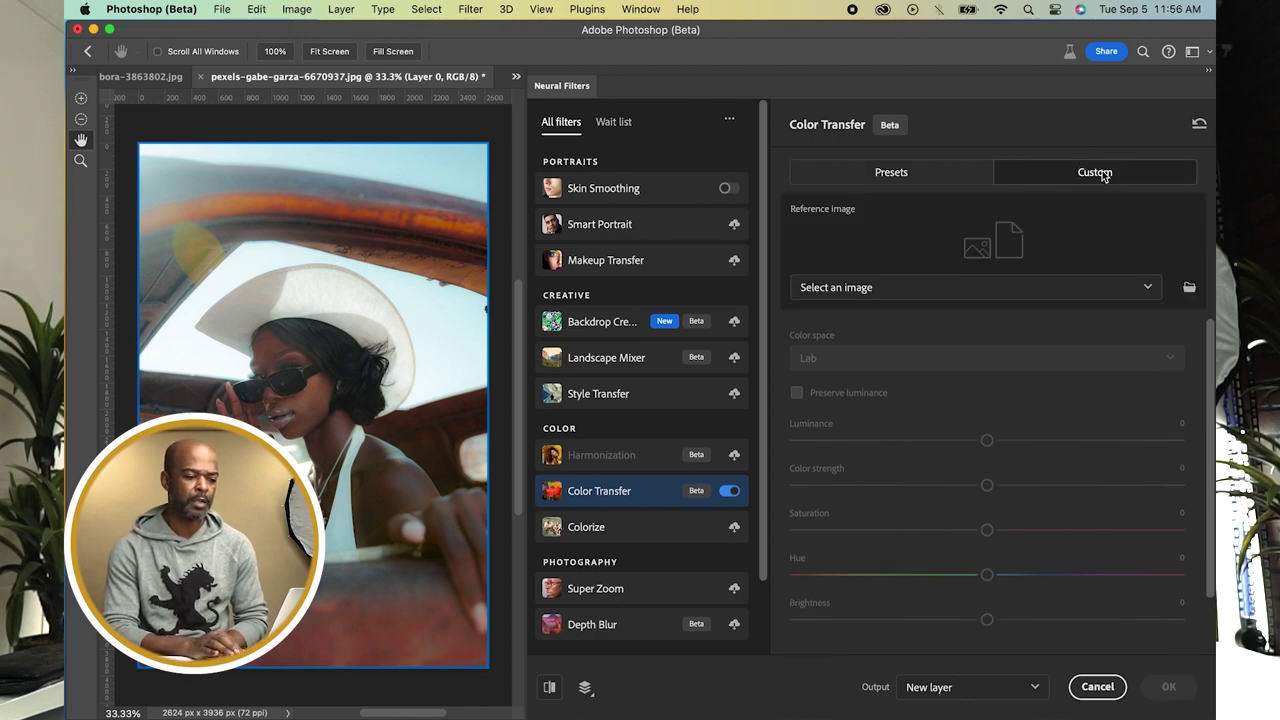
pyautogui.click(1189, 289)
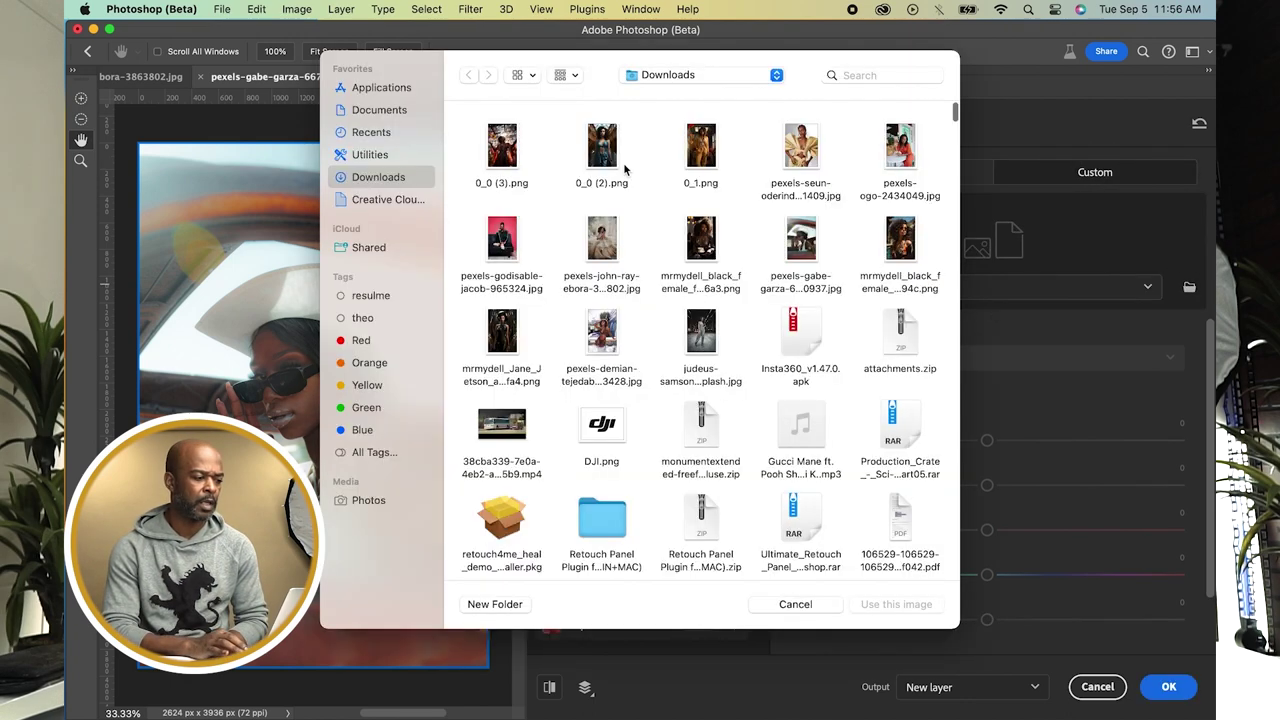
pyautogui.click(504, 152)
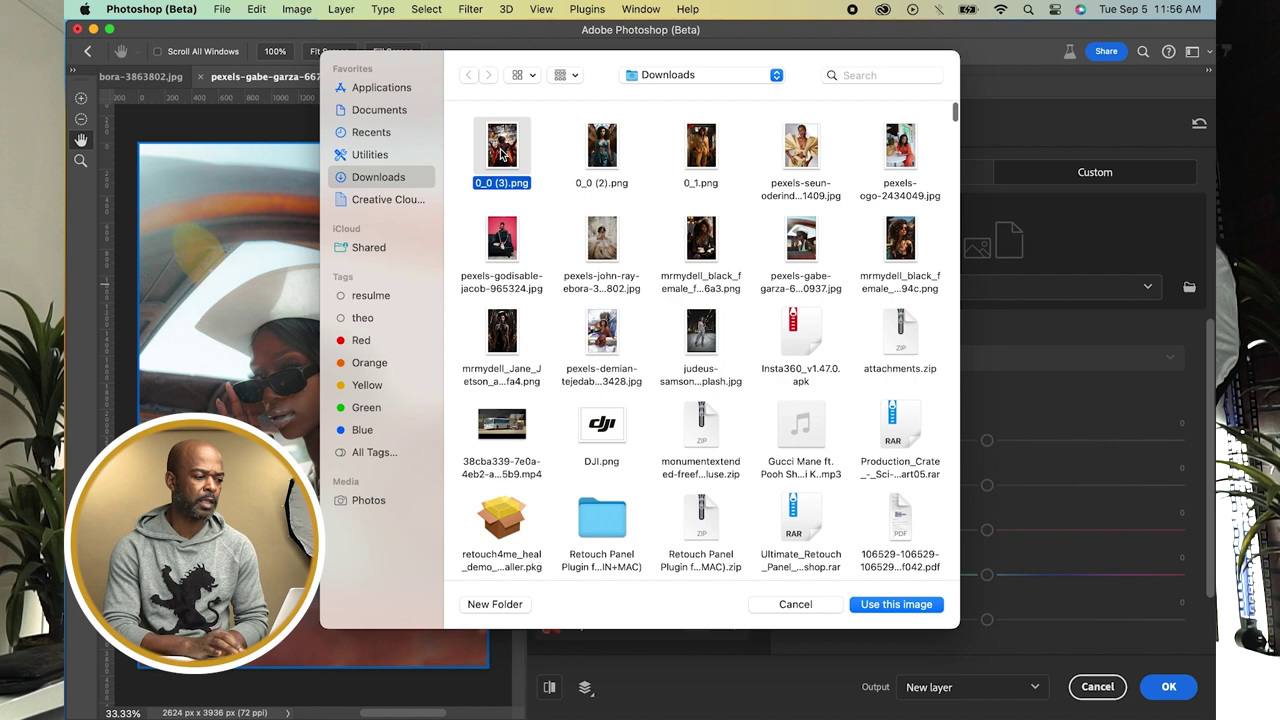
pyautogui.click(886, 606)
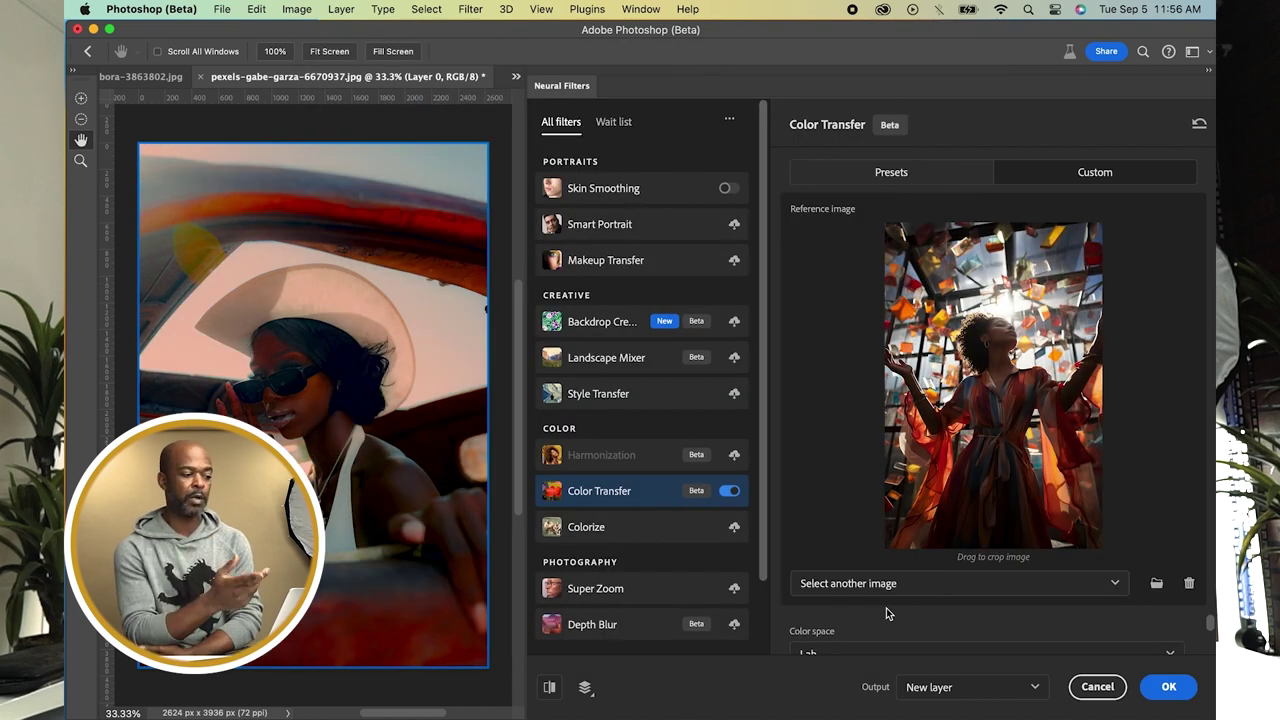
# Enable Preserve luminance for the color transfer on the white-hat portrait.
pyautogui.scroll(-2, 871, 650)
pyautogui.scroll(-1, 783, 632)
pyautogui.click(797, 624)
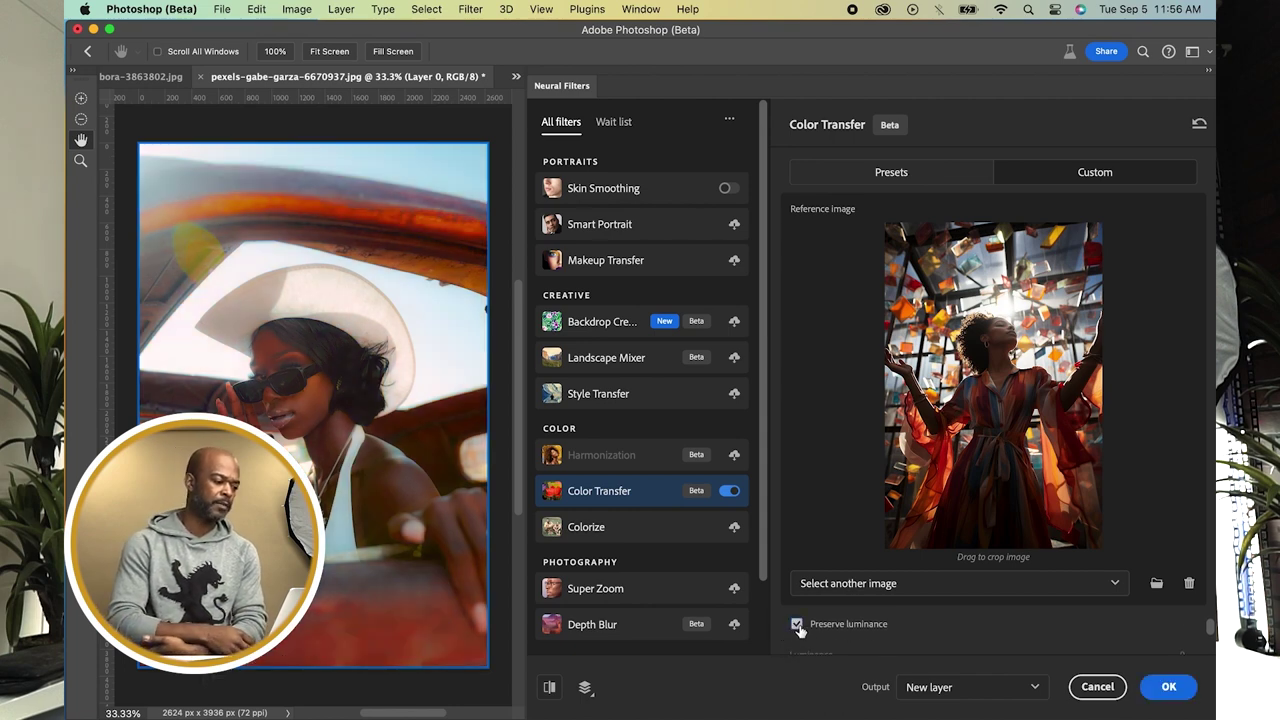
# Lower the color transfer's saturation slightly and set its brightness to +9.
pyautogui.scroll(-2, 771, 646)
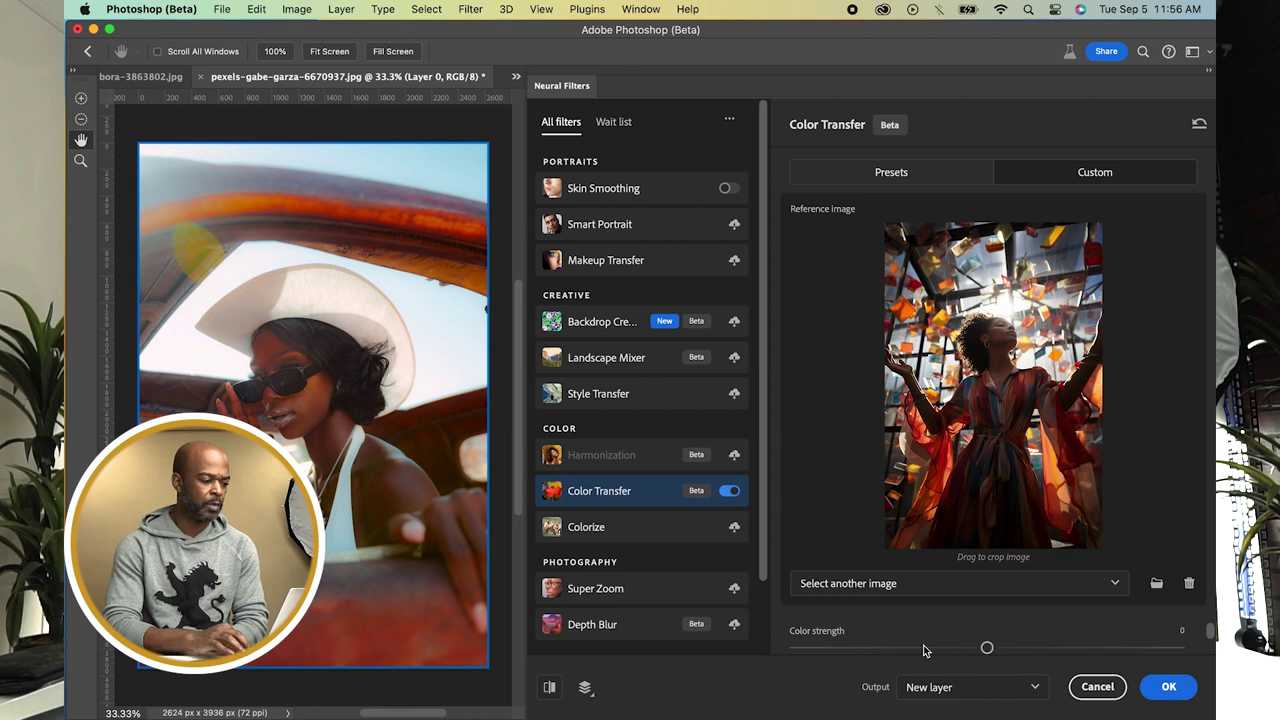
pyautogui.scroll(-1, 786, 640)
pyautogui.click(930, 621)
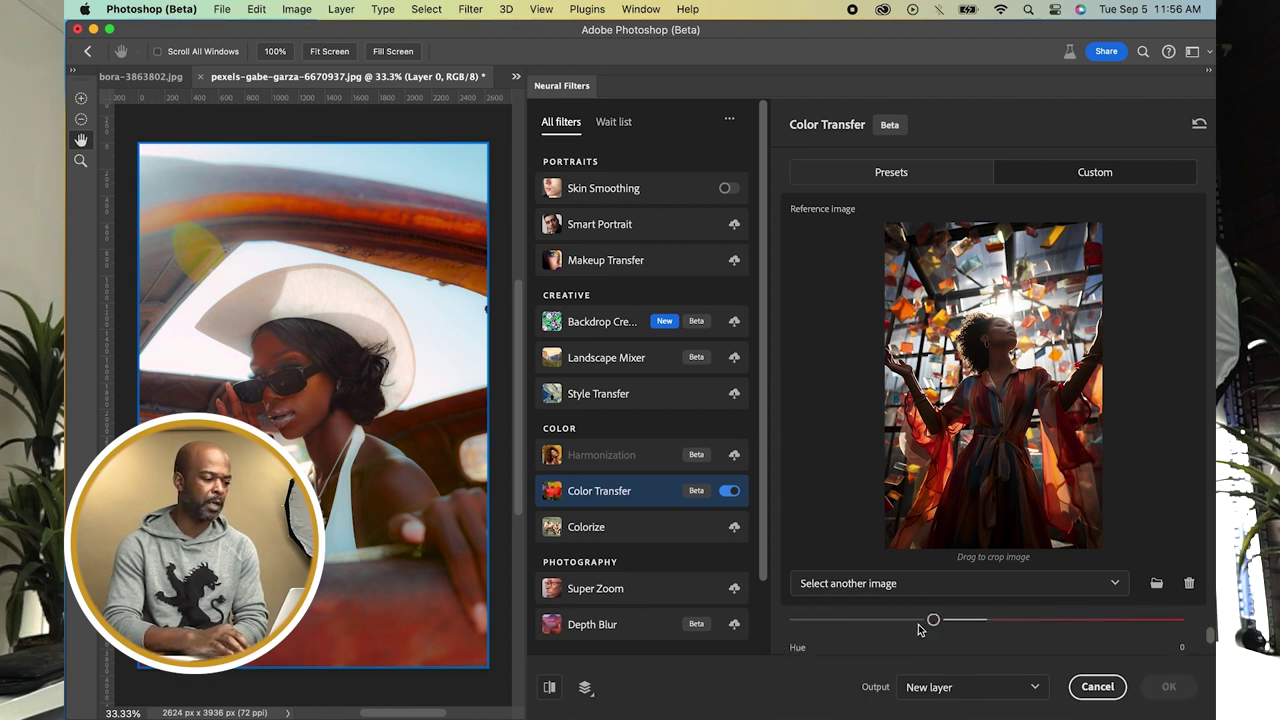
pyautogui.click(960, 621)
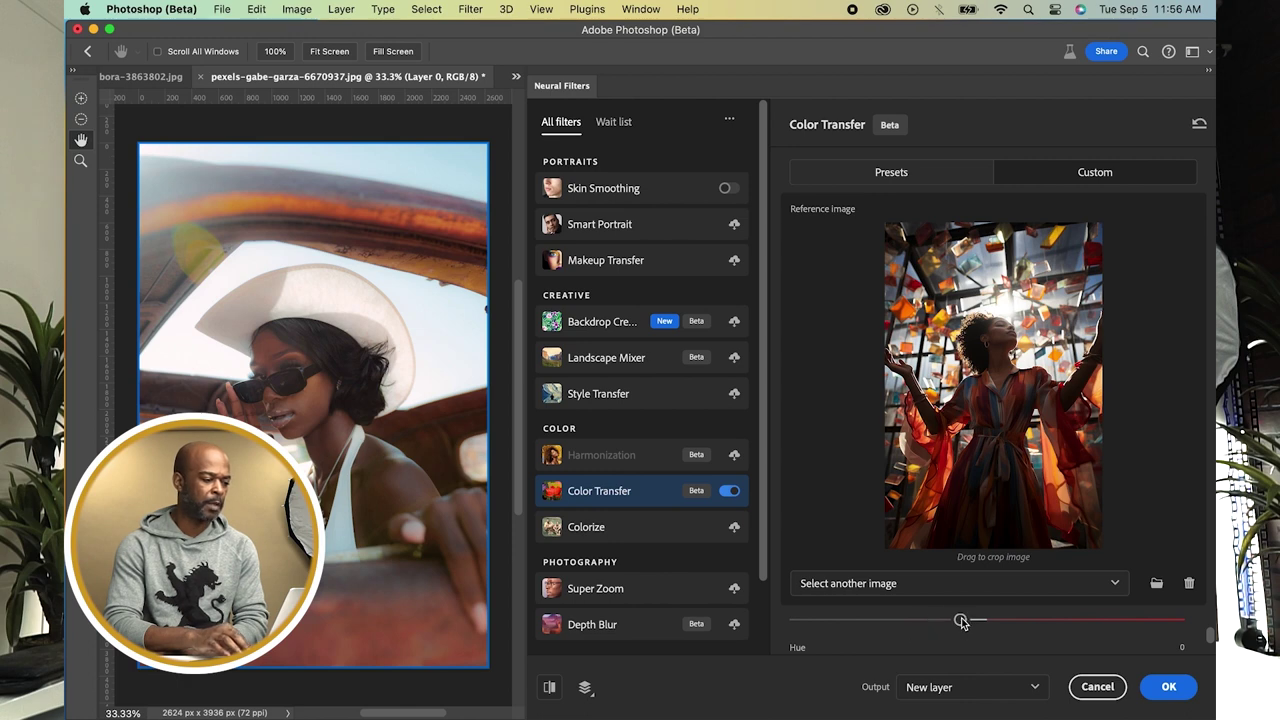
pyautogui.scroll(-2, 787, 620)
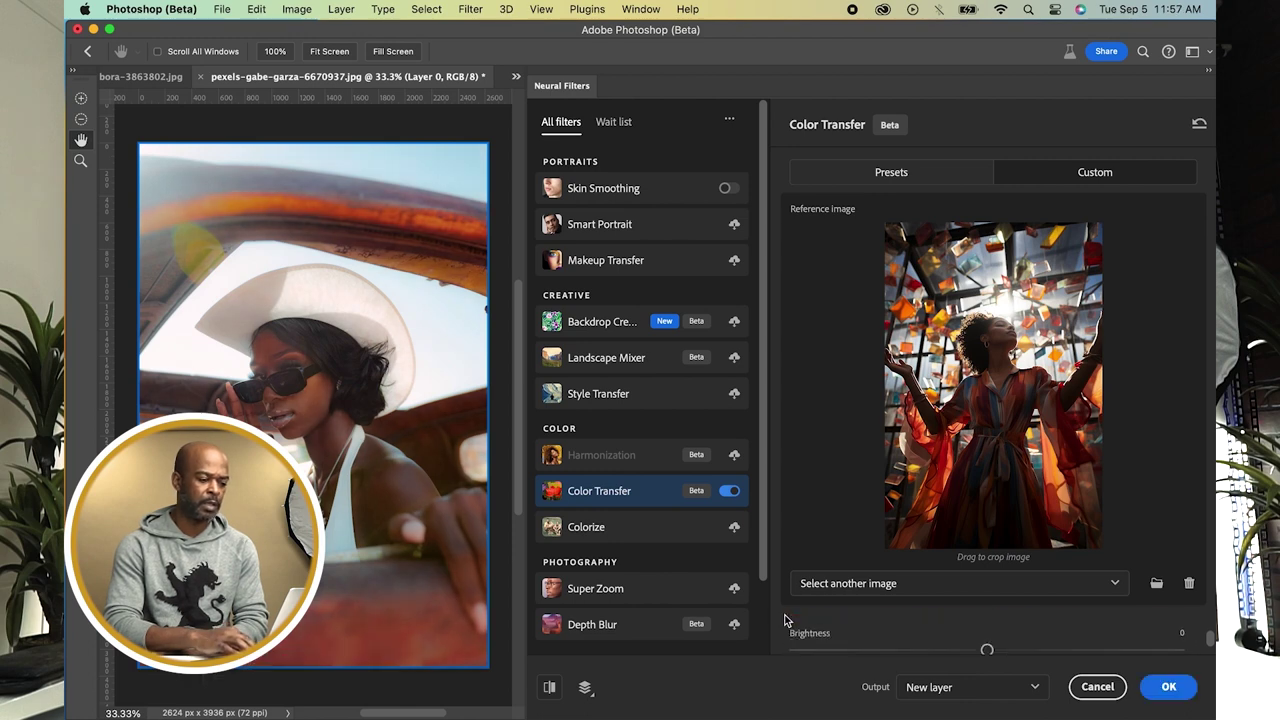
pyautogui.click(1021, 633)
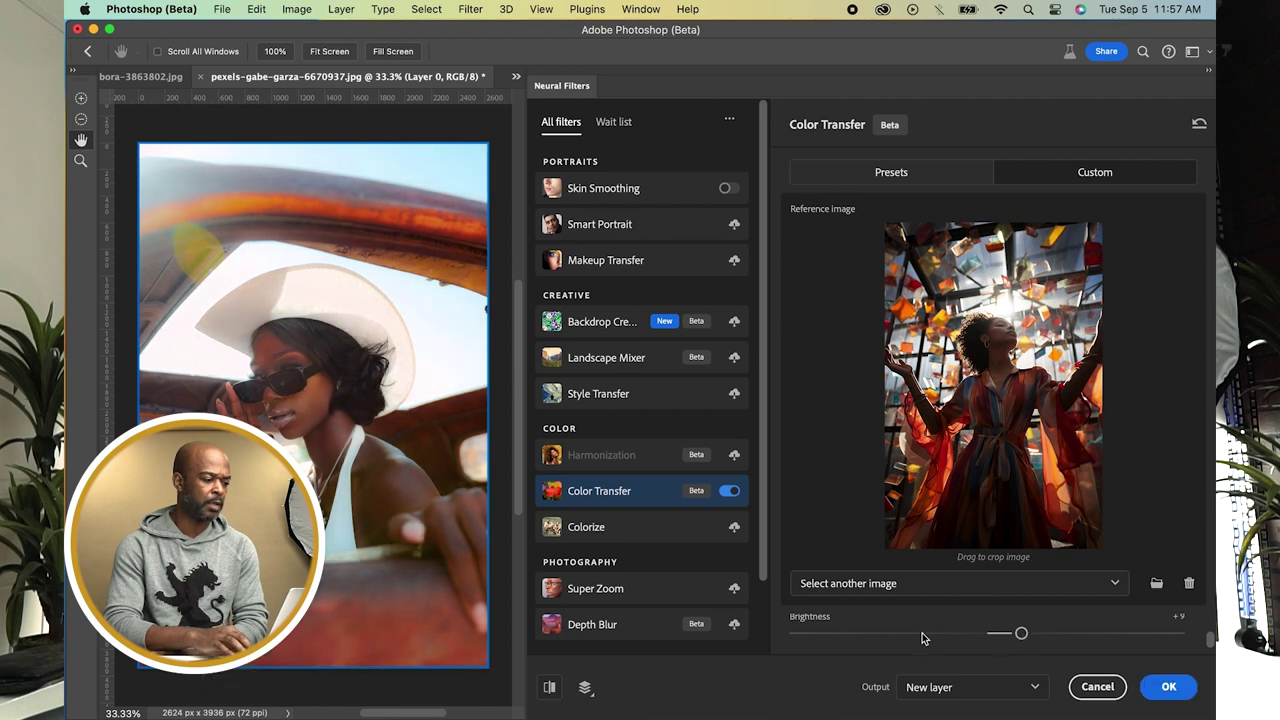
# Try a higher color strength, settle on -12, and shift the hue slightly toward blue.
pyautogui.scroll(-2, 930, 630)
pyautogui.scroll(-2, 938, 630)
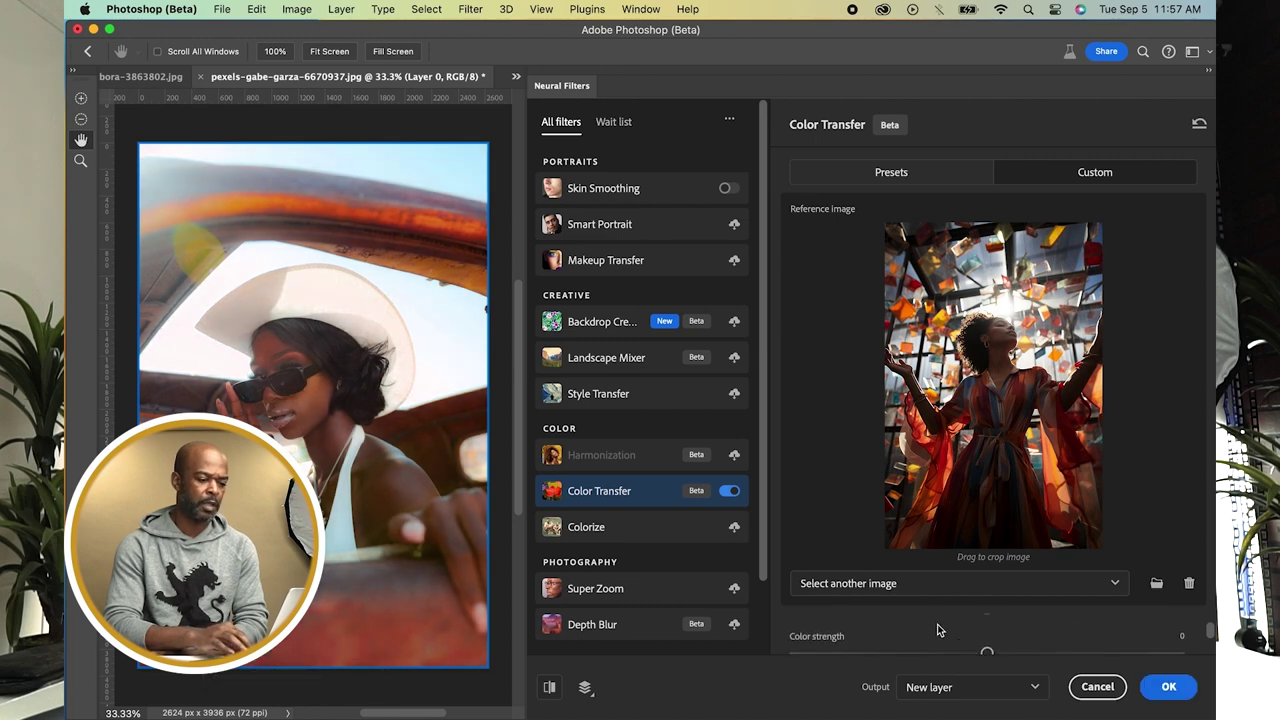
pyautogui.scroll(-2, 1000, 630)
pyautogui.click(1024, 631)
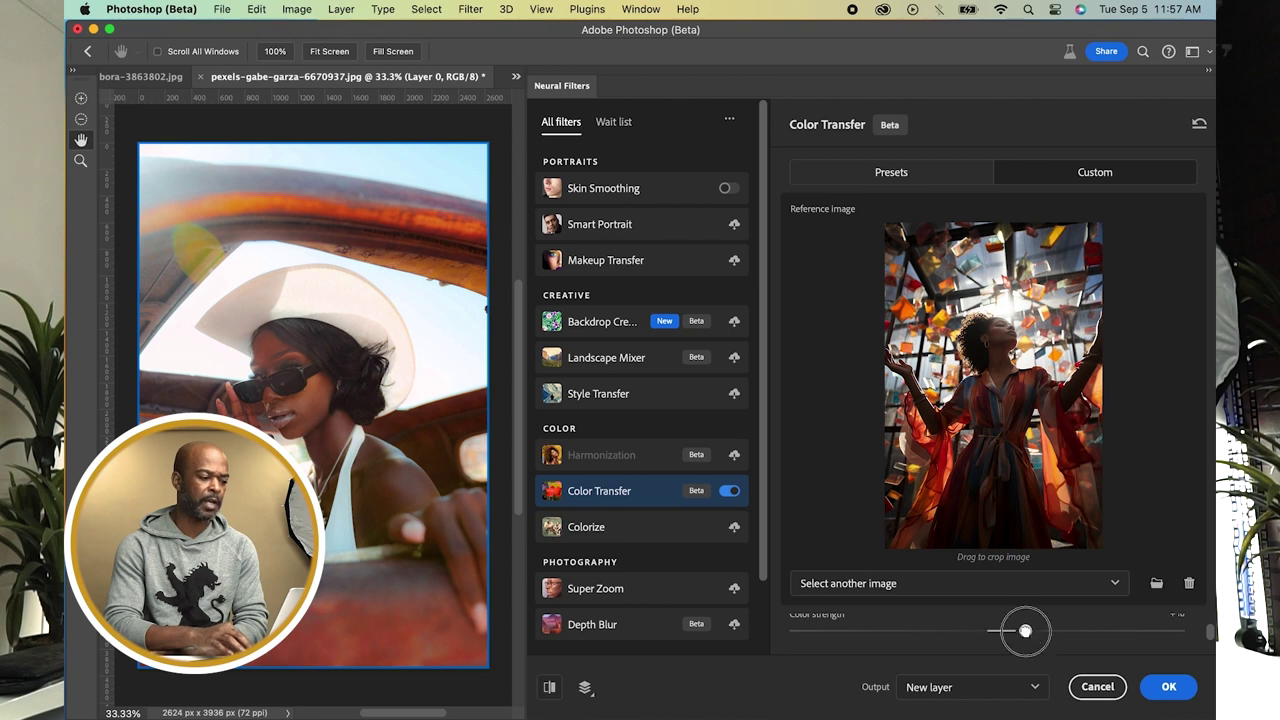
pyautogui.click(940, 632)
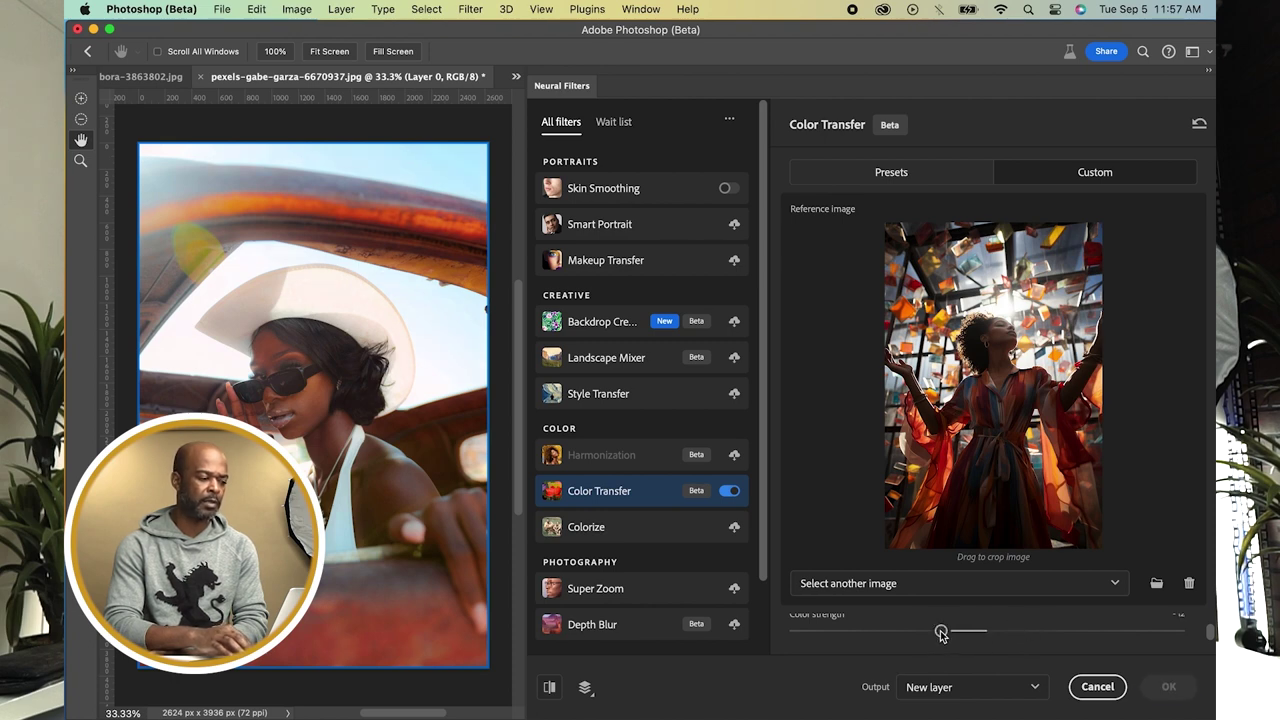
pyautogui.scroll(-1, 930, 632)
pyautogui.moveTo(1000, 632); pyautogui.dragTo(1008, 634)
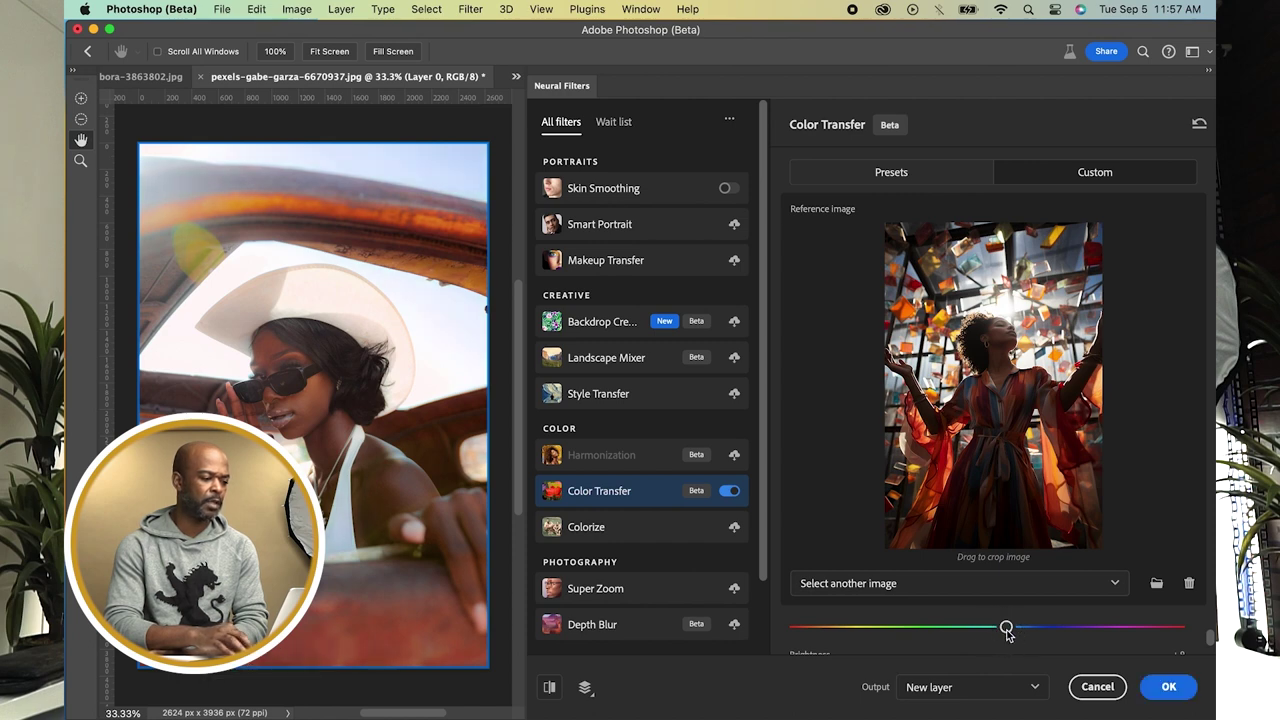
# Review the Color Transfer settings and apply the filter to the white-hat portrait as a new layer.
pyautogui.scroll(3, 940, 628)
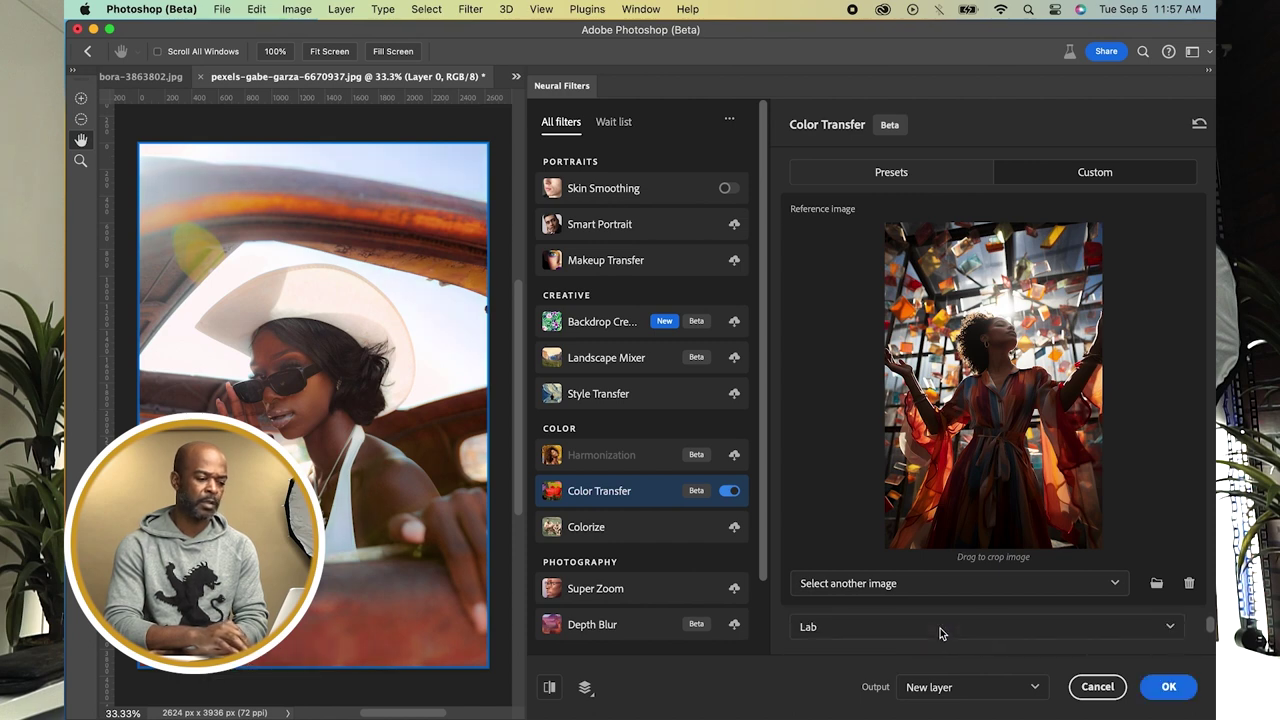
pyautogui.scroll(-2, 940, 628)
pyautogui.click(1166, 687)
# Toggle Layer 1's visibility several times to compare the white-hat portrait with and without the color transfer, leaving the layer shown.
pyautogui.click(1001, 545)
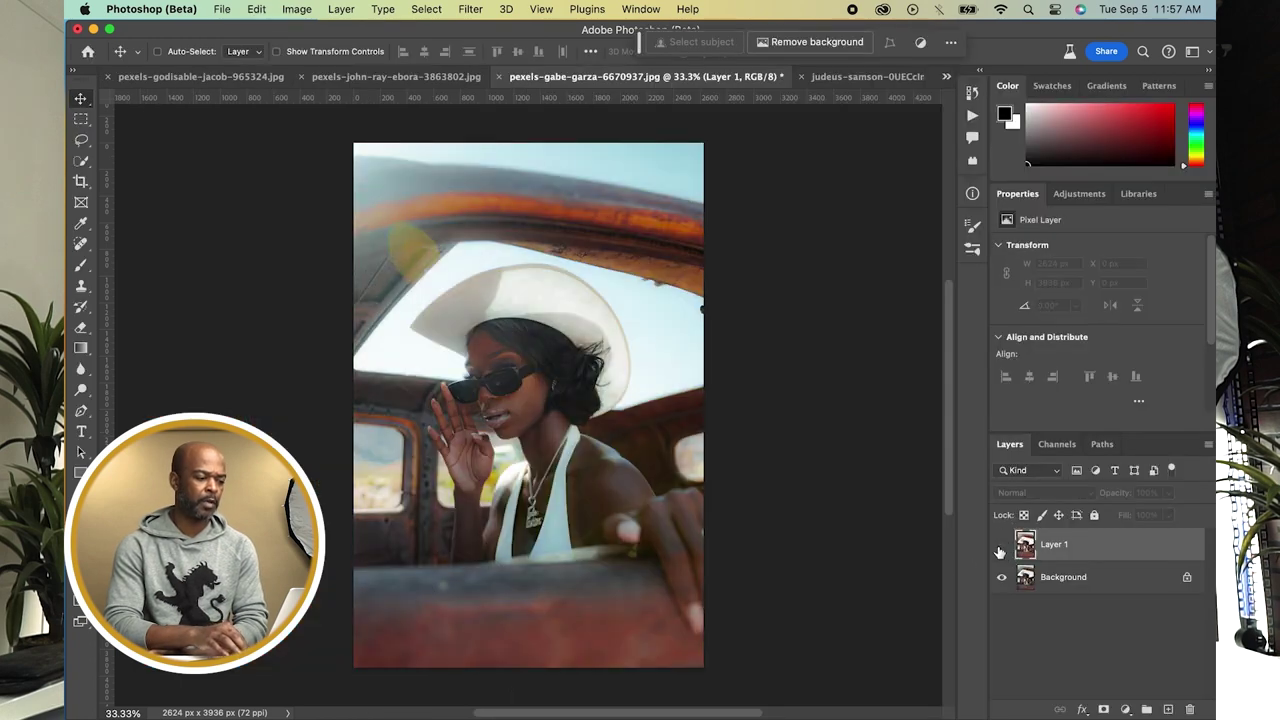
pyautogui.click(1001, 545)
pyautogui.click(1001, 545)
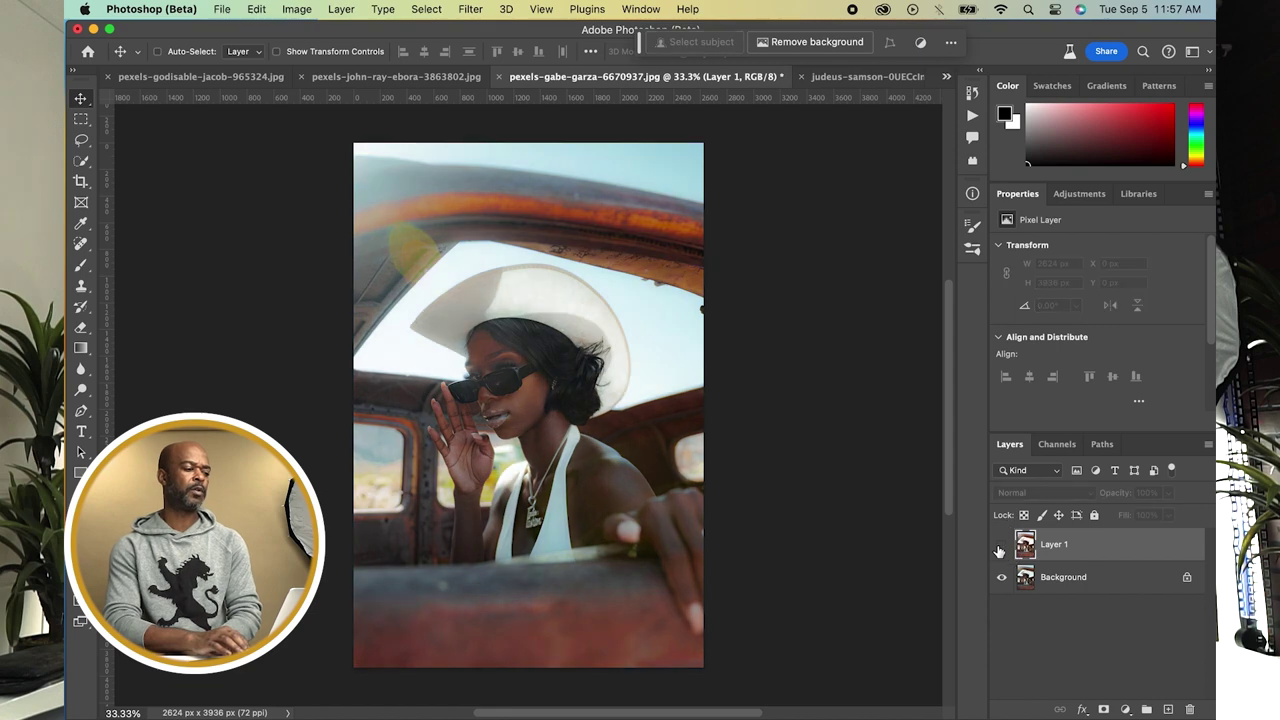
pyautogui.click(1001, 545)
pyautogui.click(1001, 545)
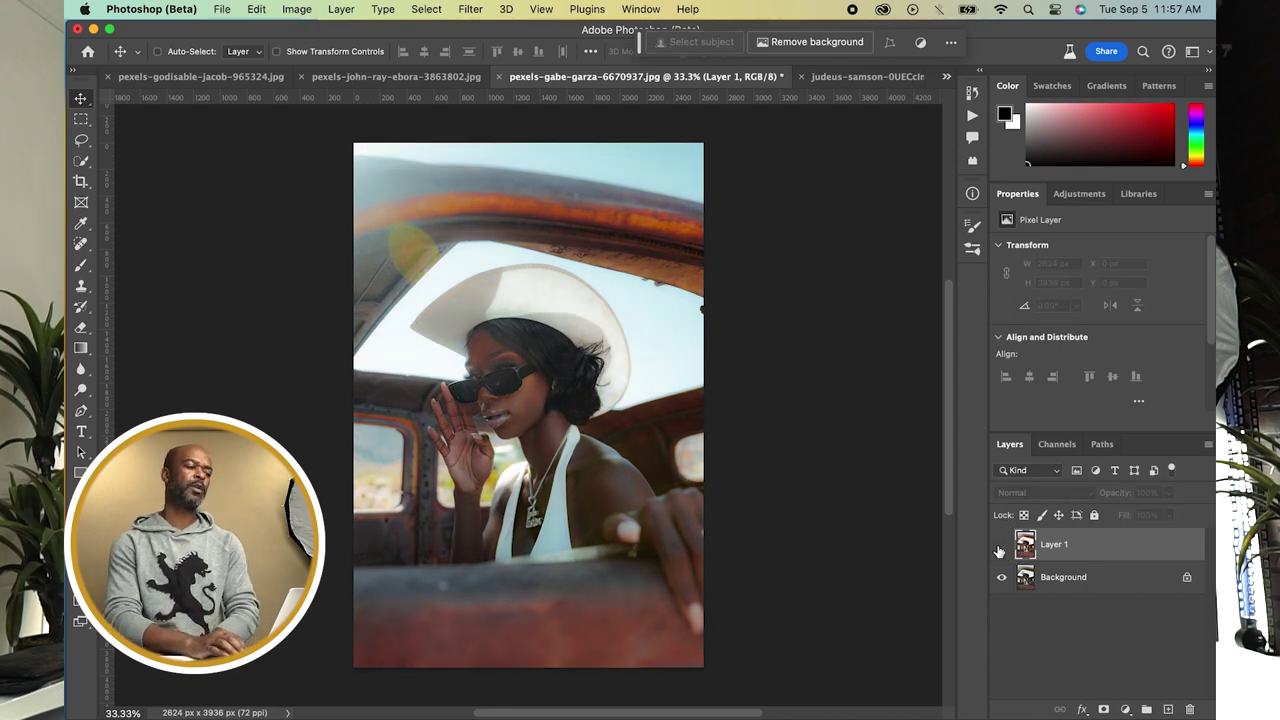
pyautogui.click(1001, 545)
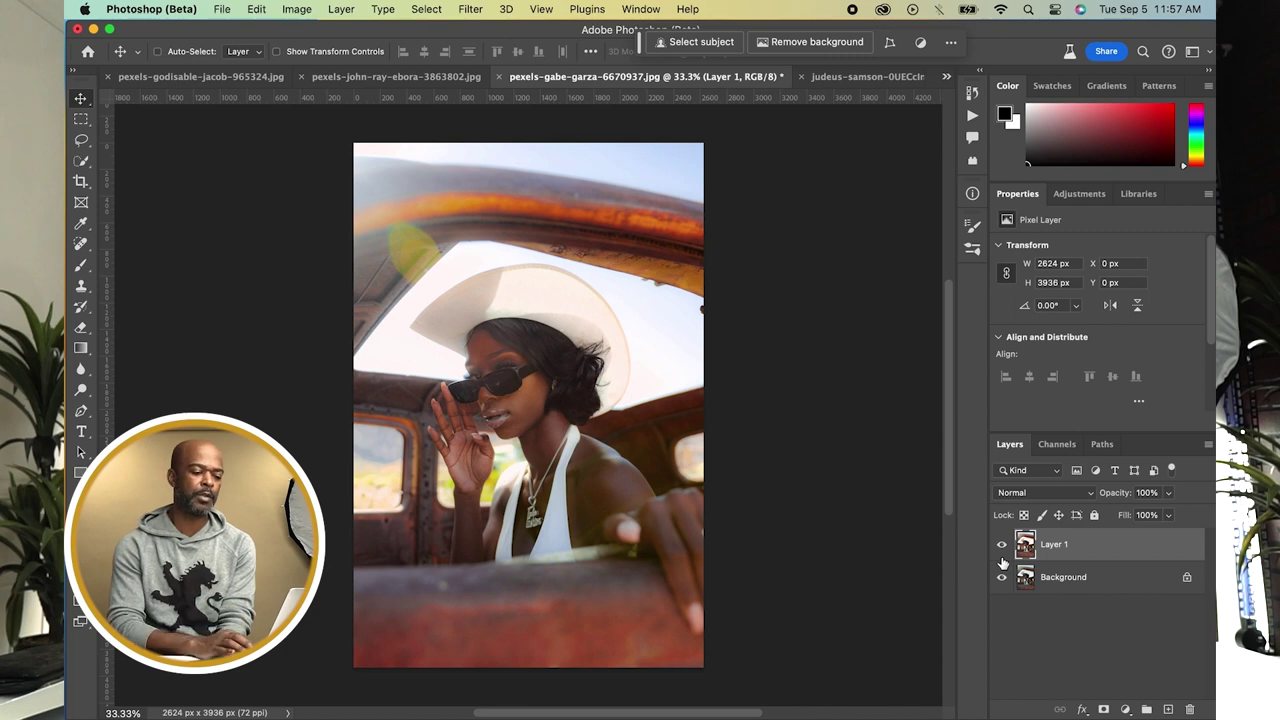
# Bring up the photo of the crowned woman in the lace gown and turn on its Color Transfer neural filter.
pyautogui.click(417, 78)
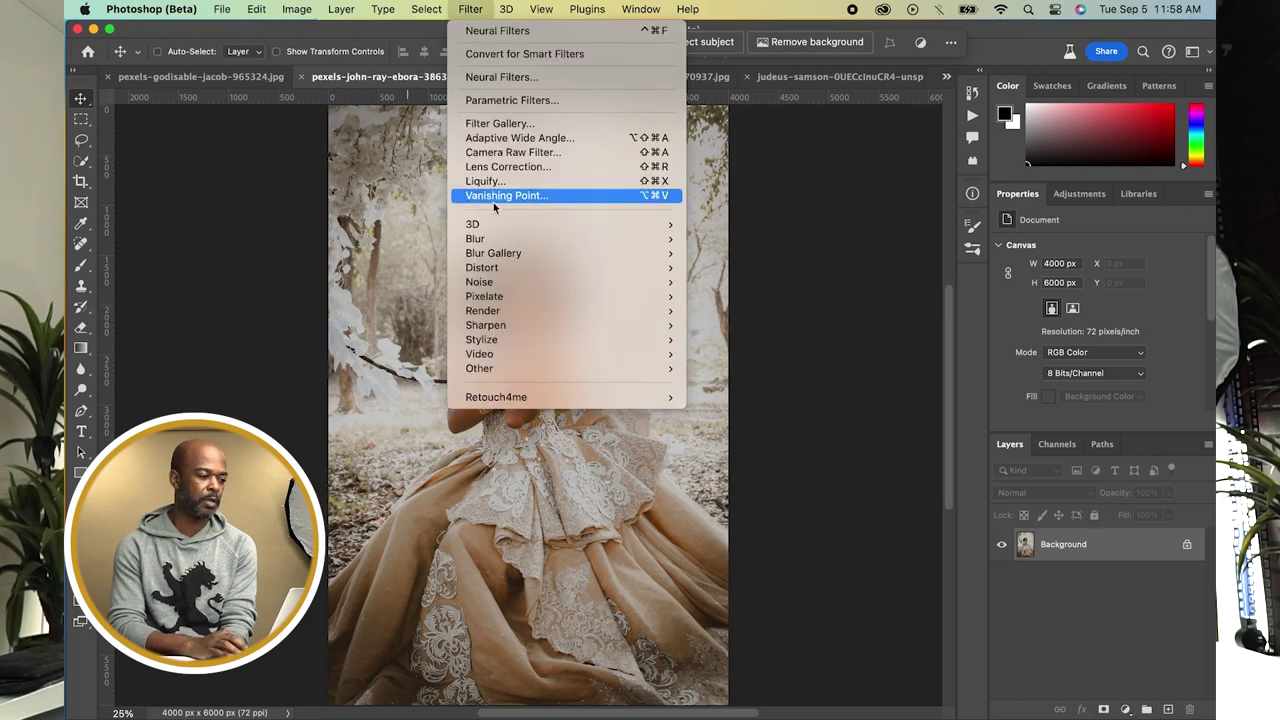
pyautogui.click(501, 77)
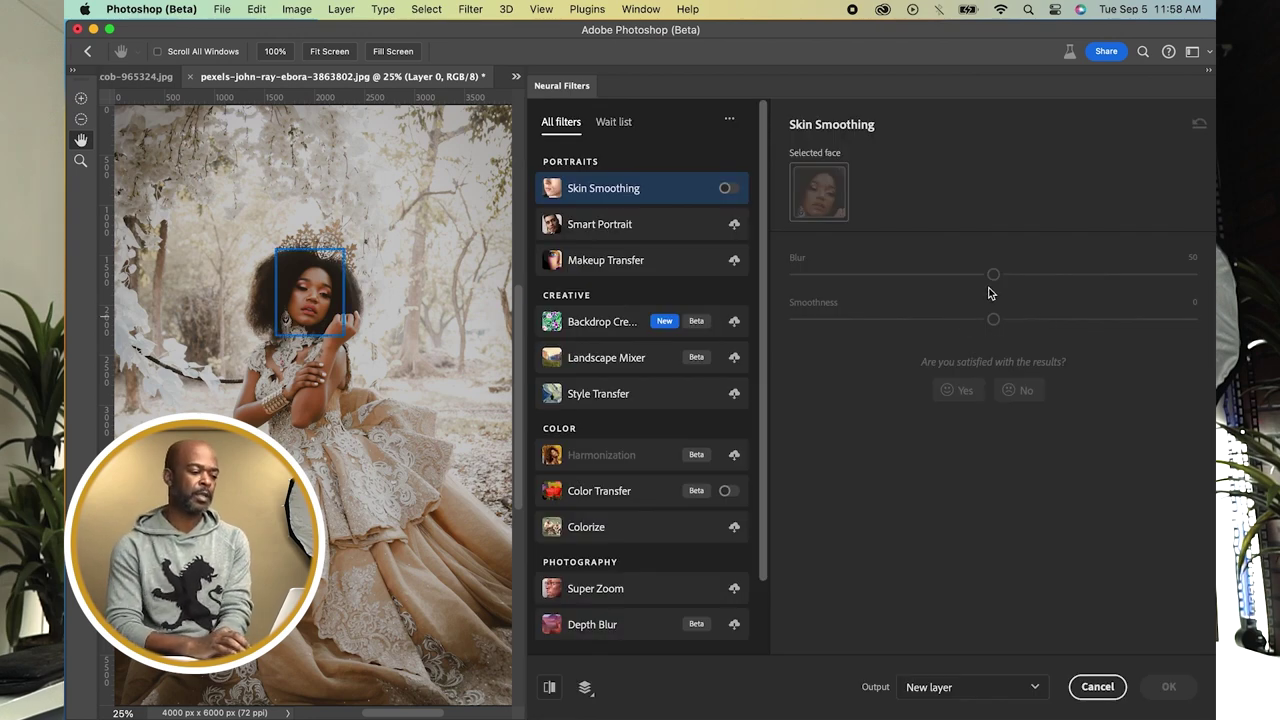
pyautogui.click(726, 490)
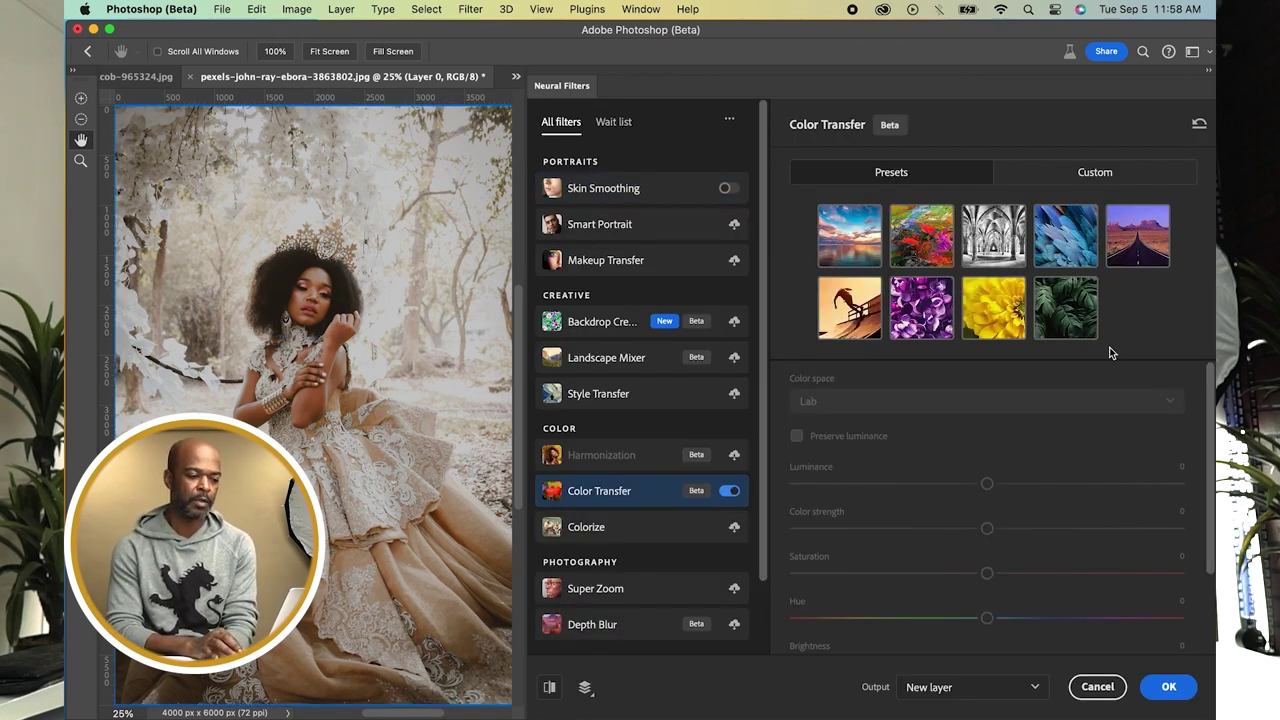
# Load 0_0 (2).png from Downloads as the custom color reference for the crowned woman's portrait.
pyautogui.click(1101, 176)
pyautogui.click(1189, 287)
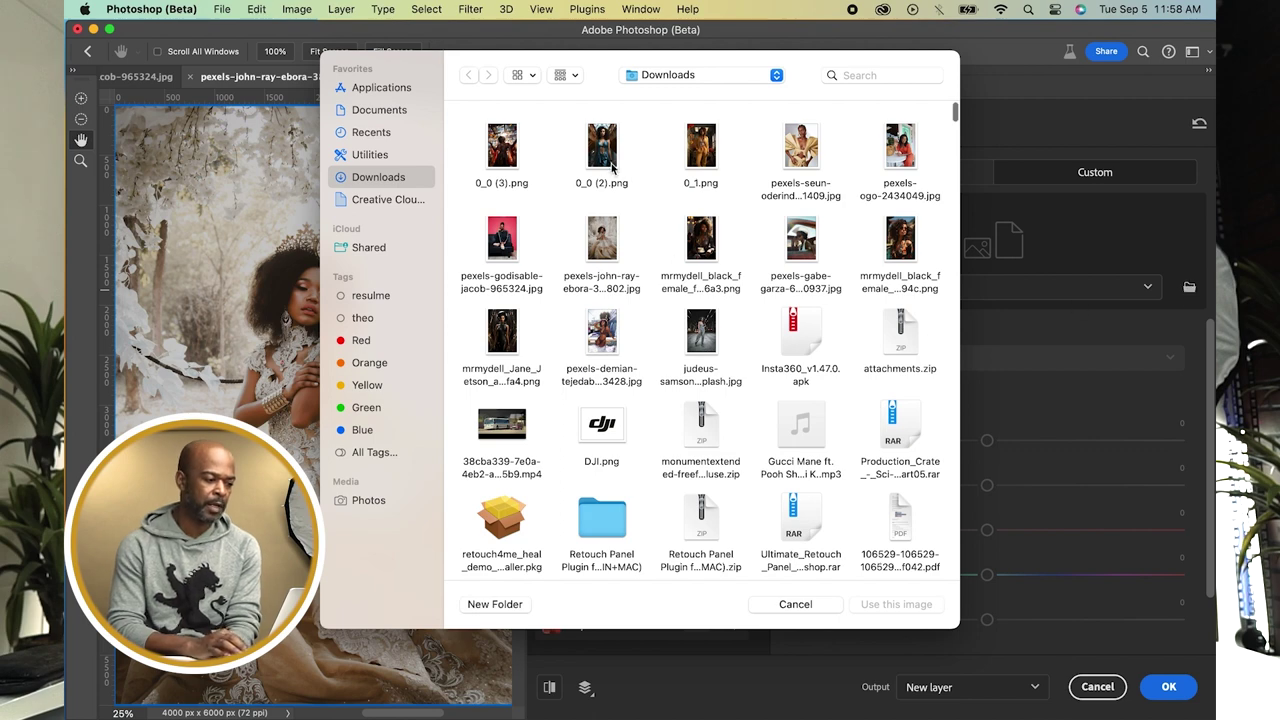
pyautogui.click(609, 162)
pyautogui.click(896, 604)
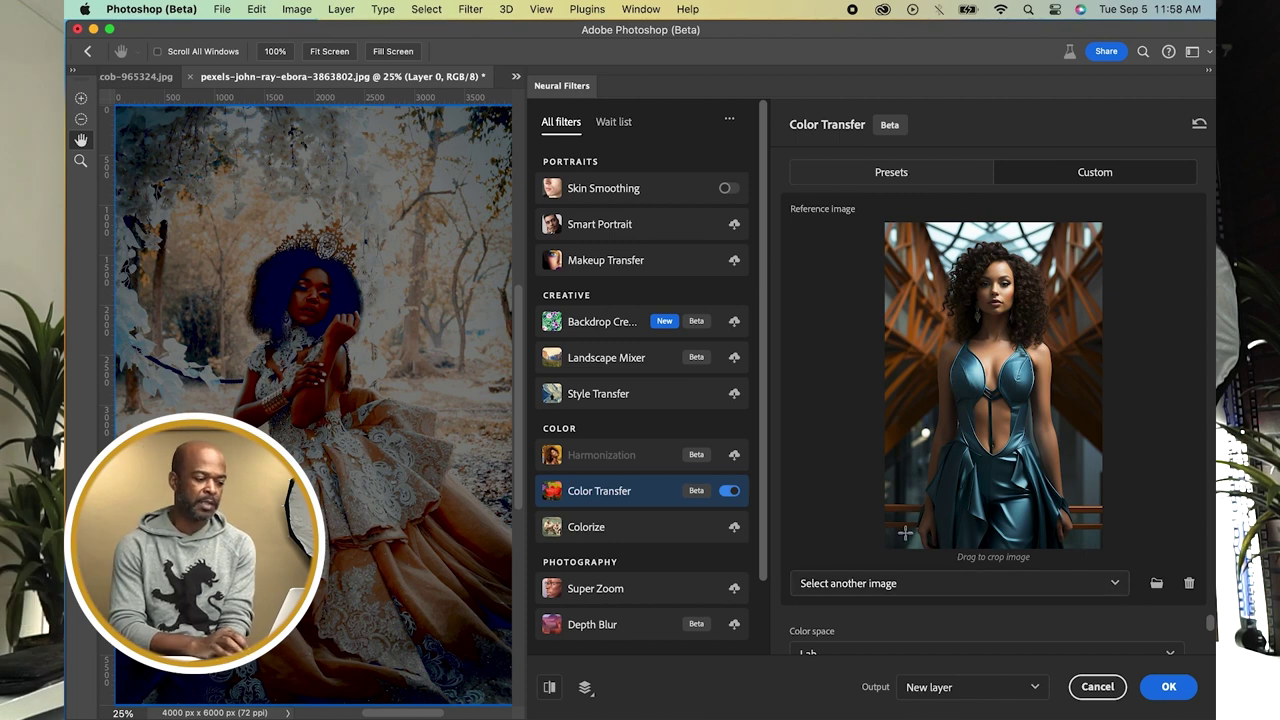
# Turn on Preserve luminance and set Brightness to +18 for the crowned woman's Color Transfer.
pyautogui.scroll(-2, 795, 641)
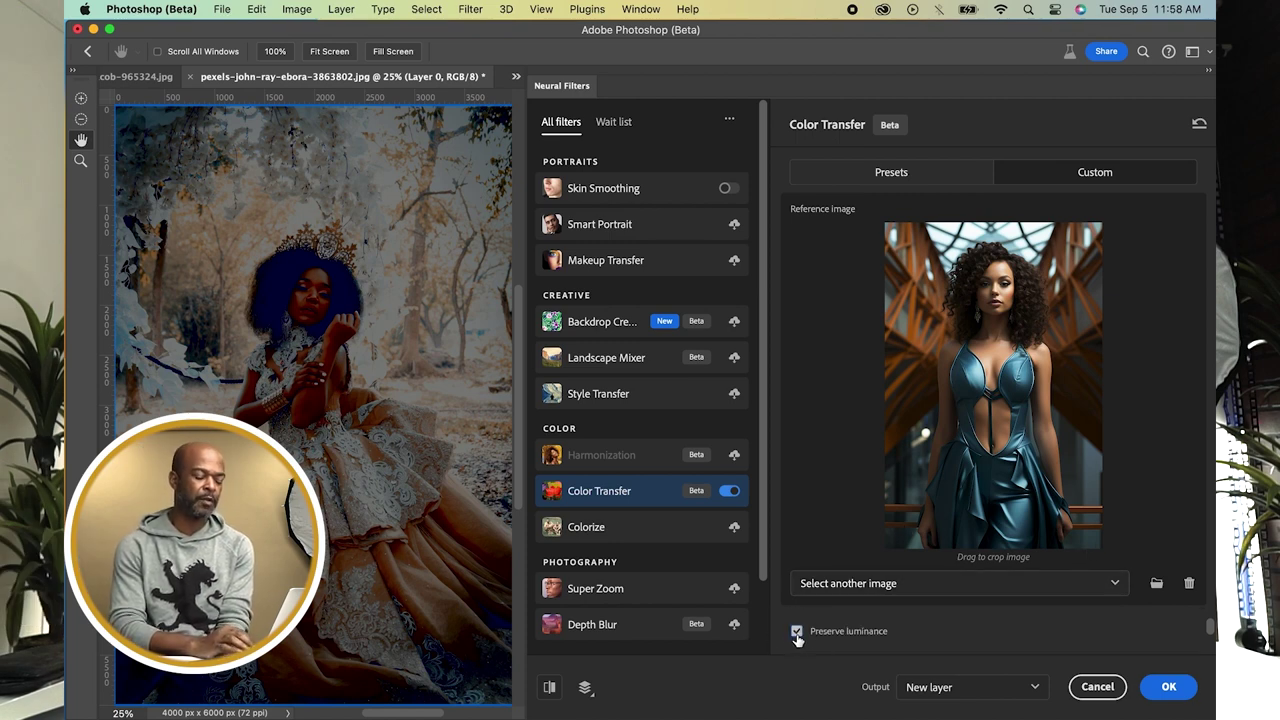
pyautogui.click(797, 632)
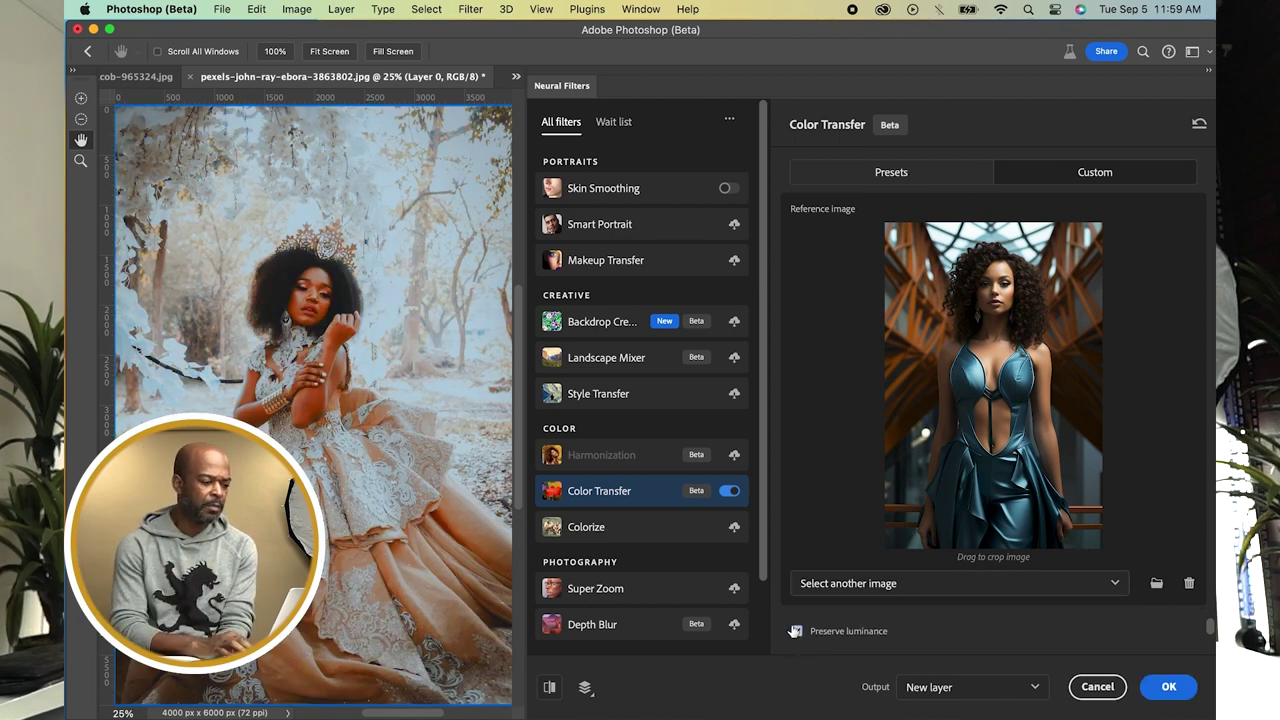
pyautogui.scroll(-3, 779, 633)
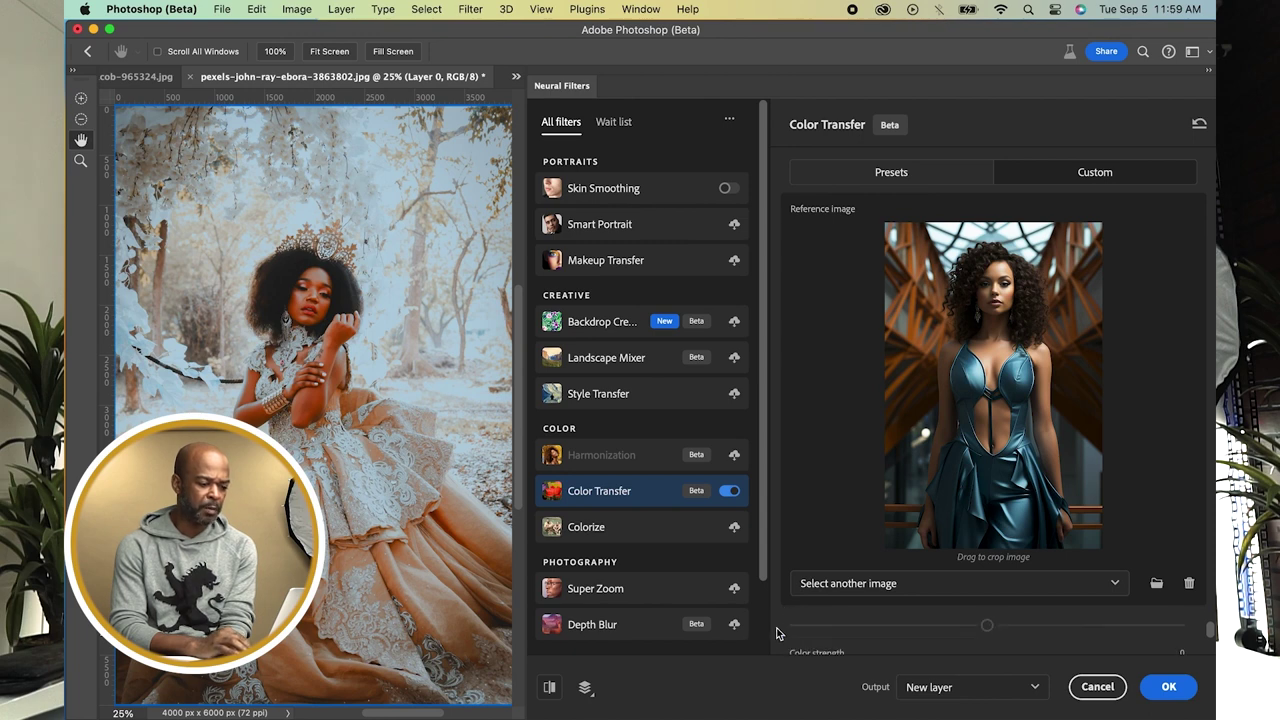
pyautogui.scroll(-2, 779, 629)
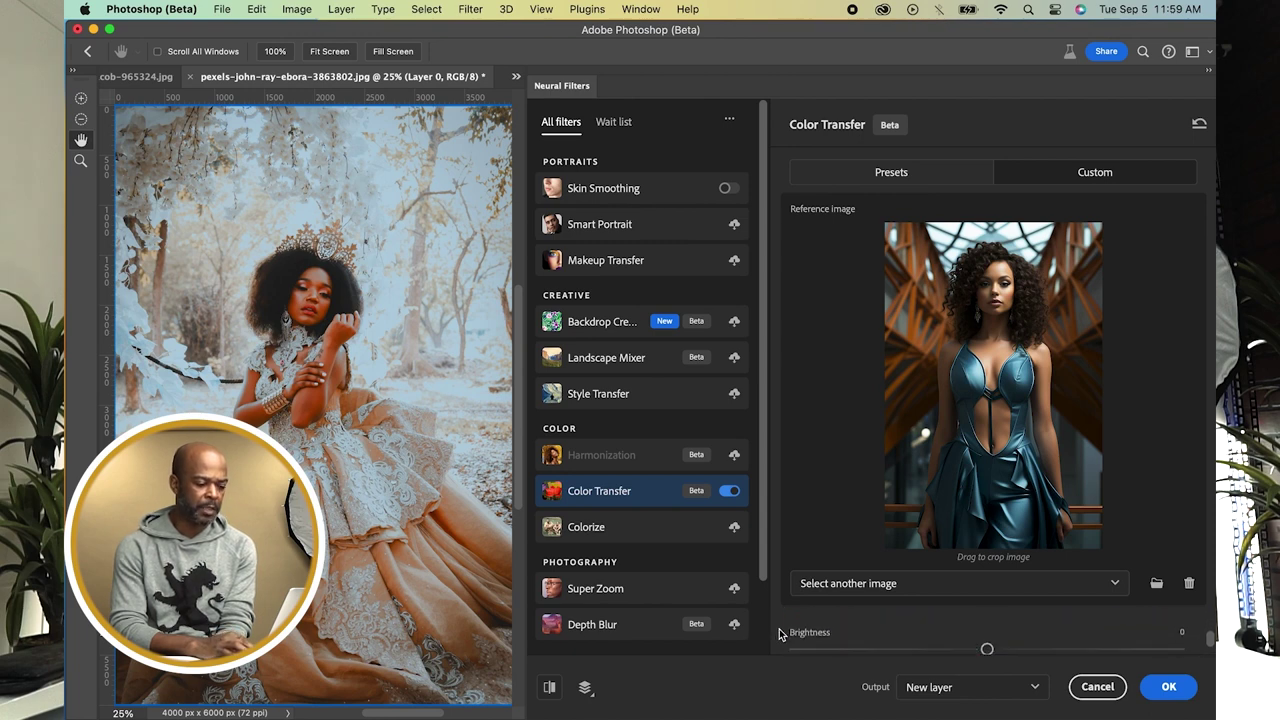
pyautogui.click(1053, 651)
# Switch to Midjourney in Chrome and save the picture of the woman in the white hat to Downloads as 0_1 (1).
pyautogui.hotkey('ctrl', 'Up')
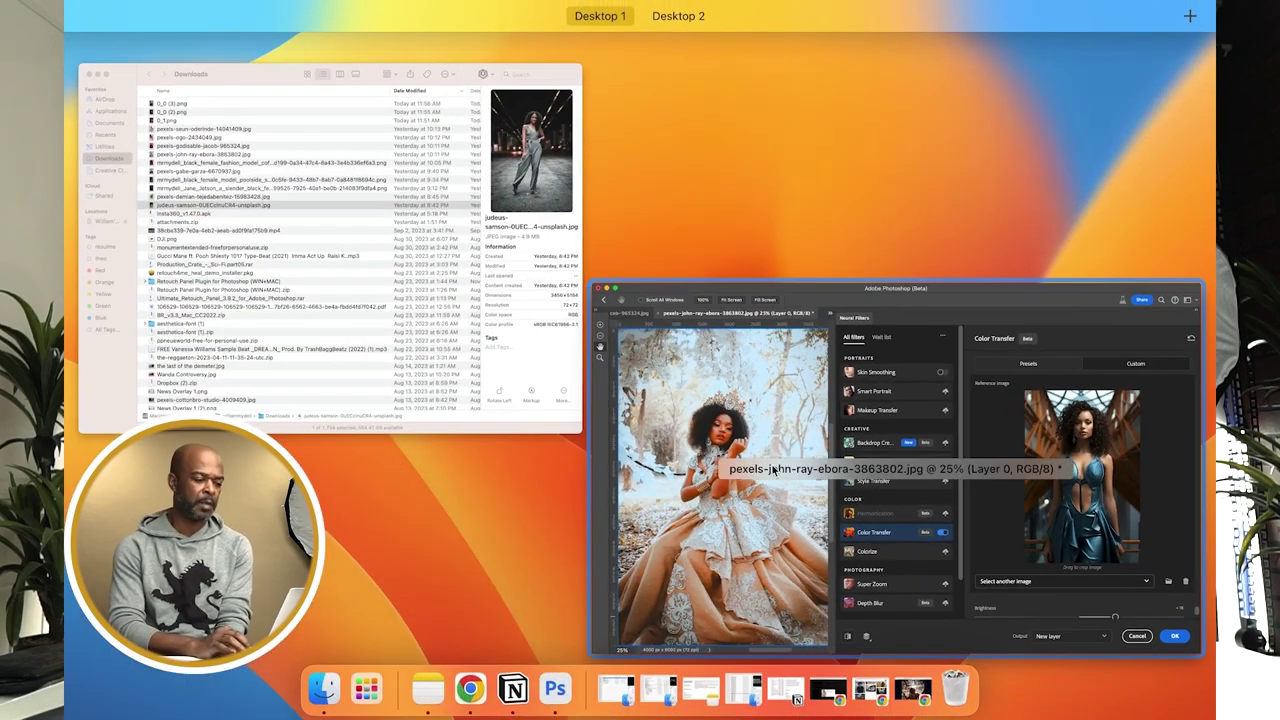
pyautogui.click(912, 688)
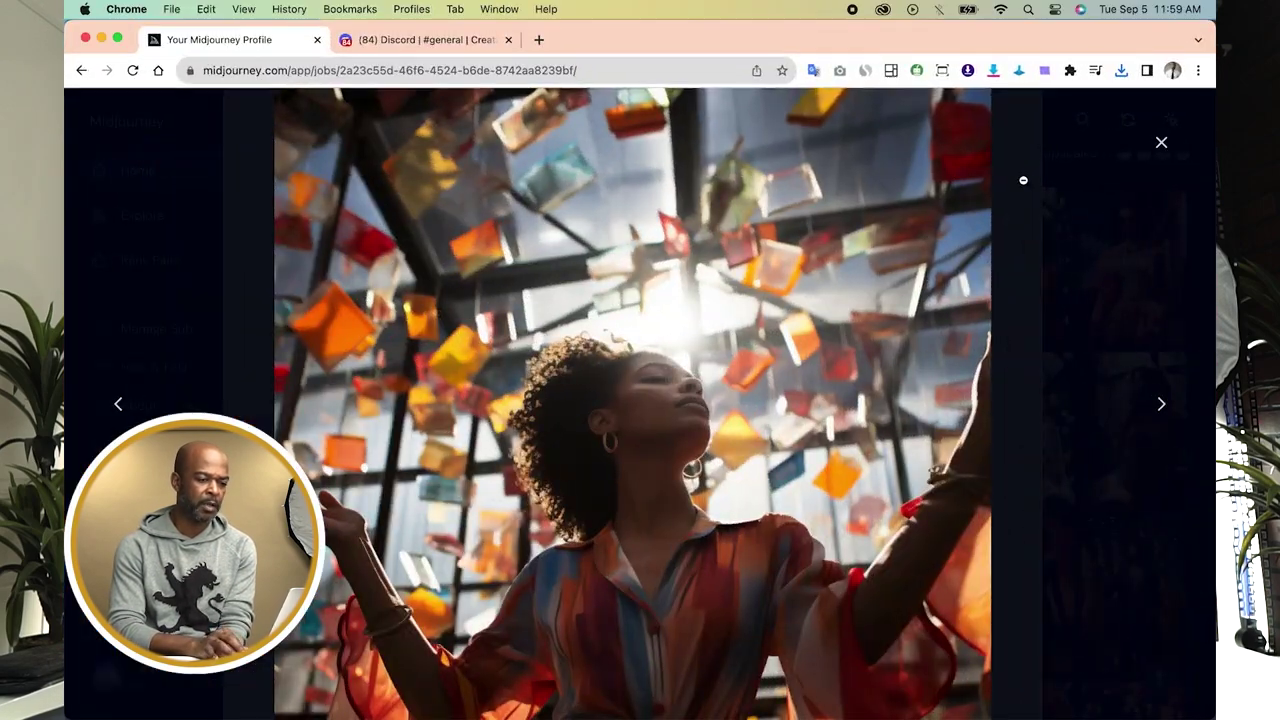
pyautogui.click(1161, 142)
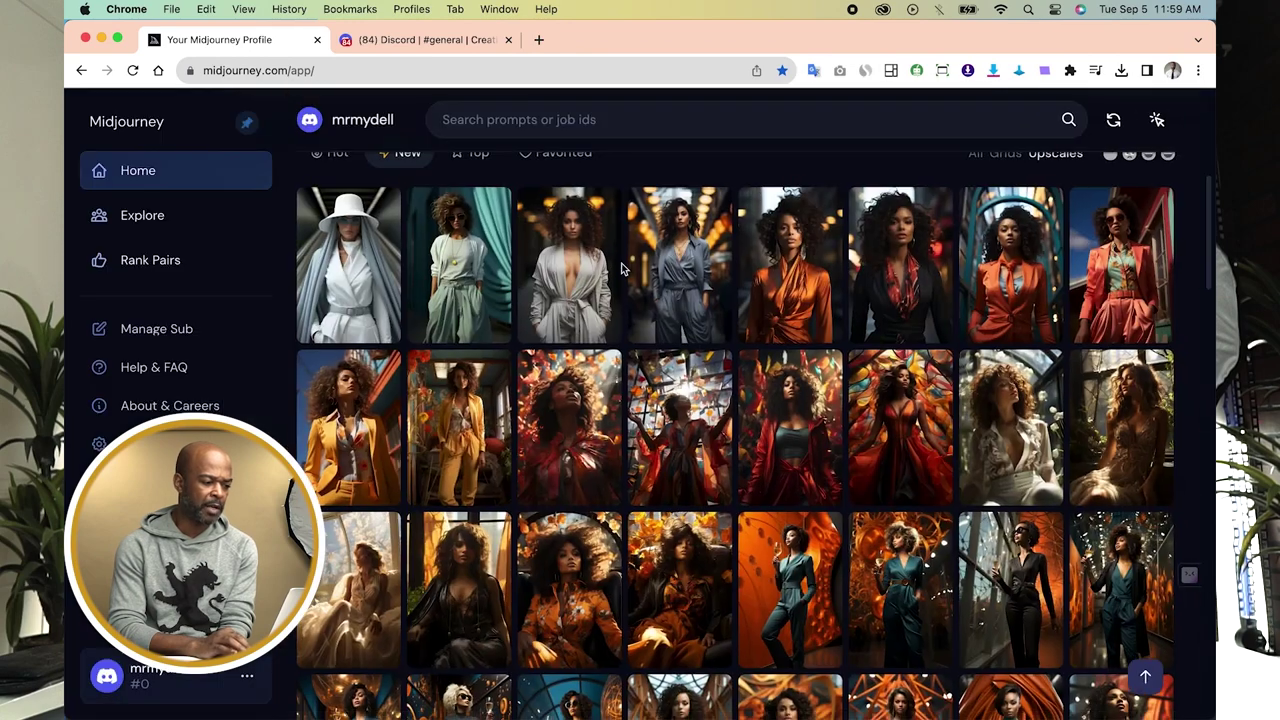
pyautogui.scroll(1, 410, 284)
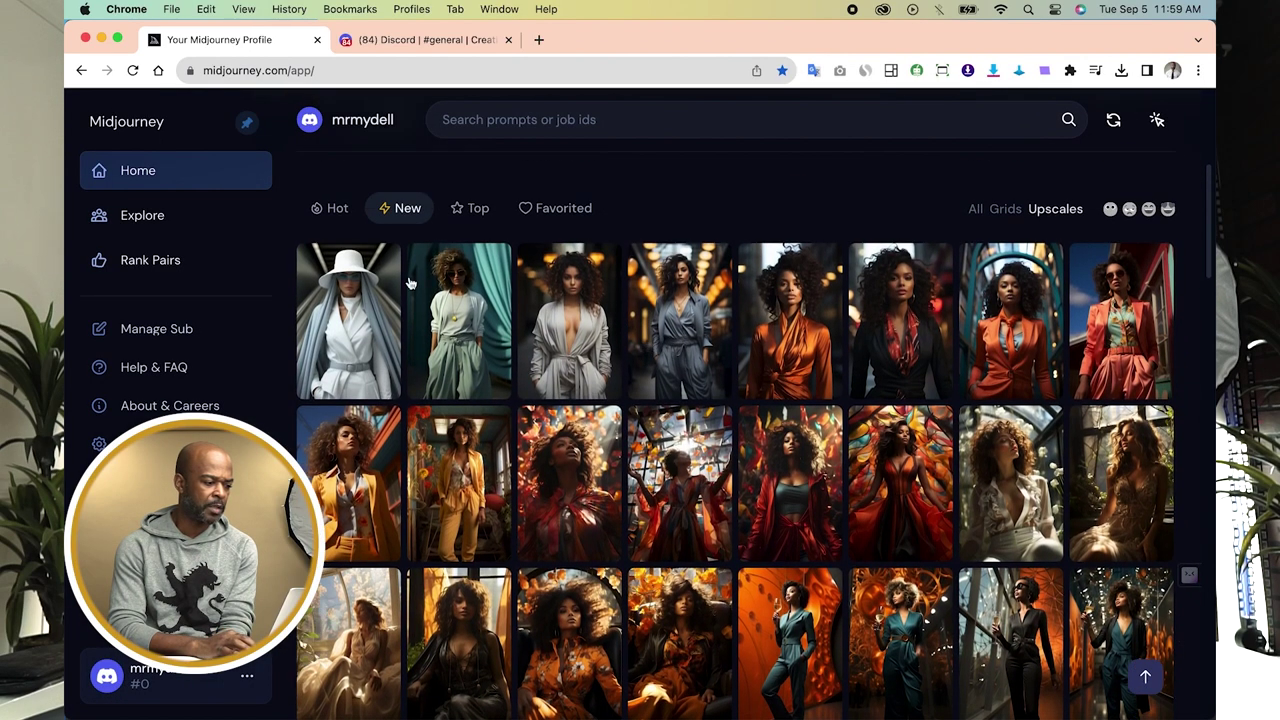
pyautogui.click(366, 305)
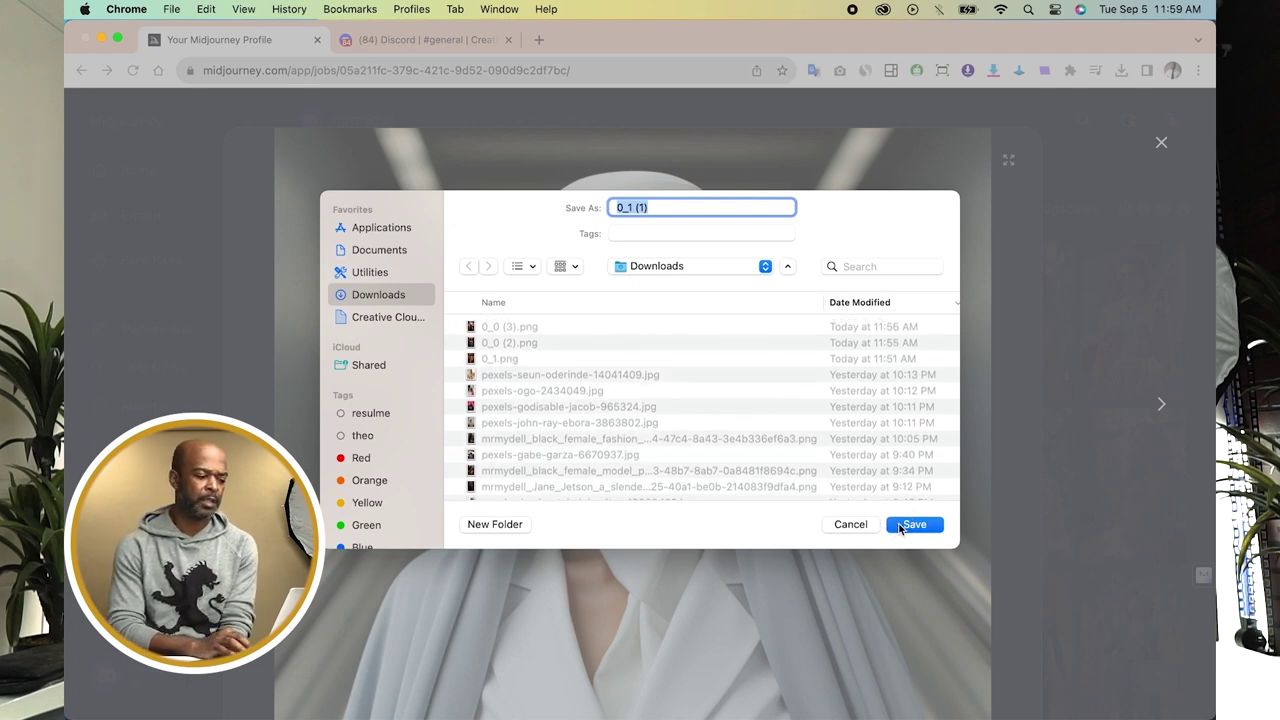
pyautogui.click(901, 527)
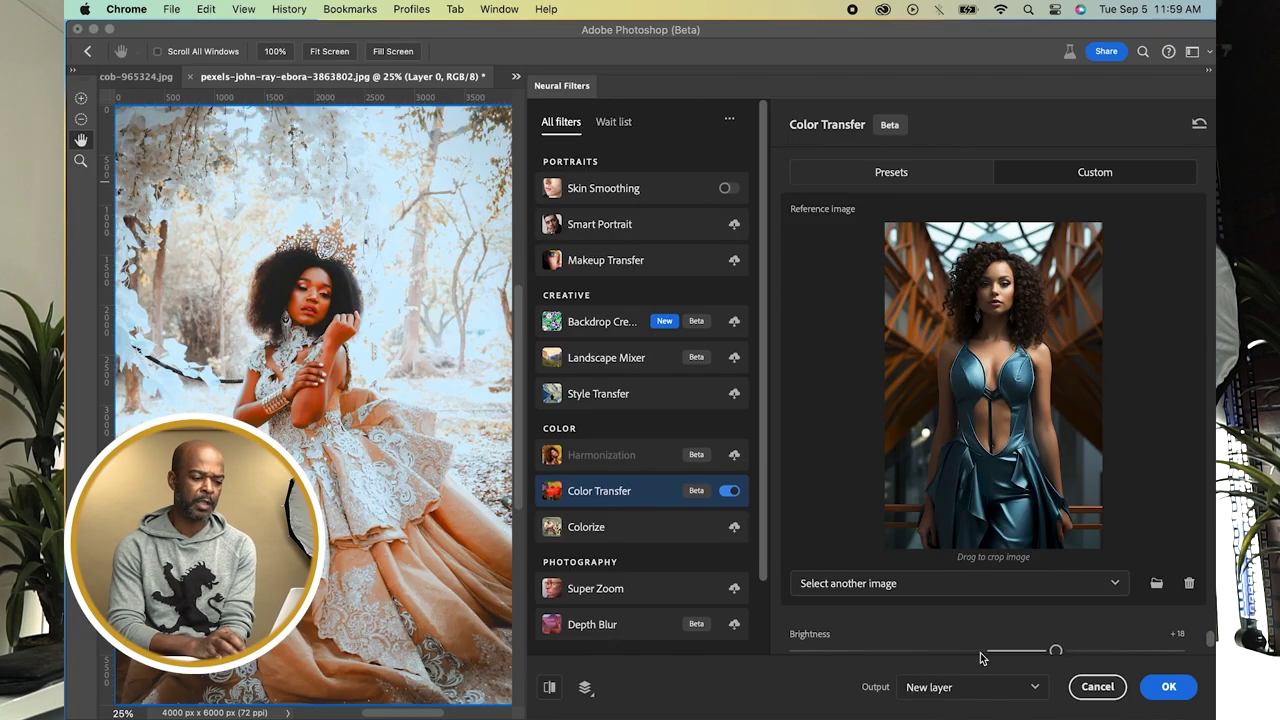
# Return to Photoshop, remove the current reference image and load 0_1 (1).png from Downloads as the custom color reference.
pyautogui.click(1193, 588)
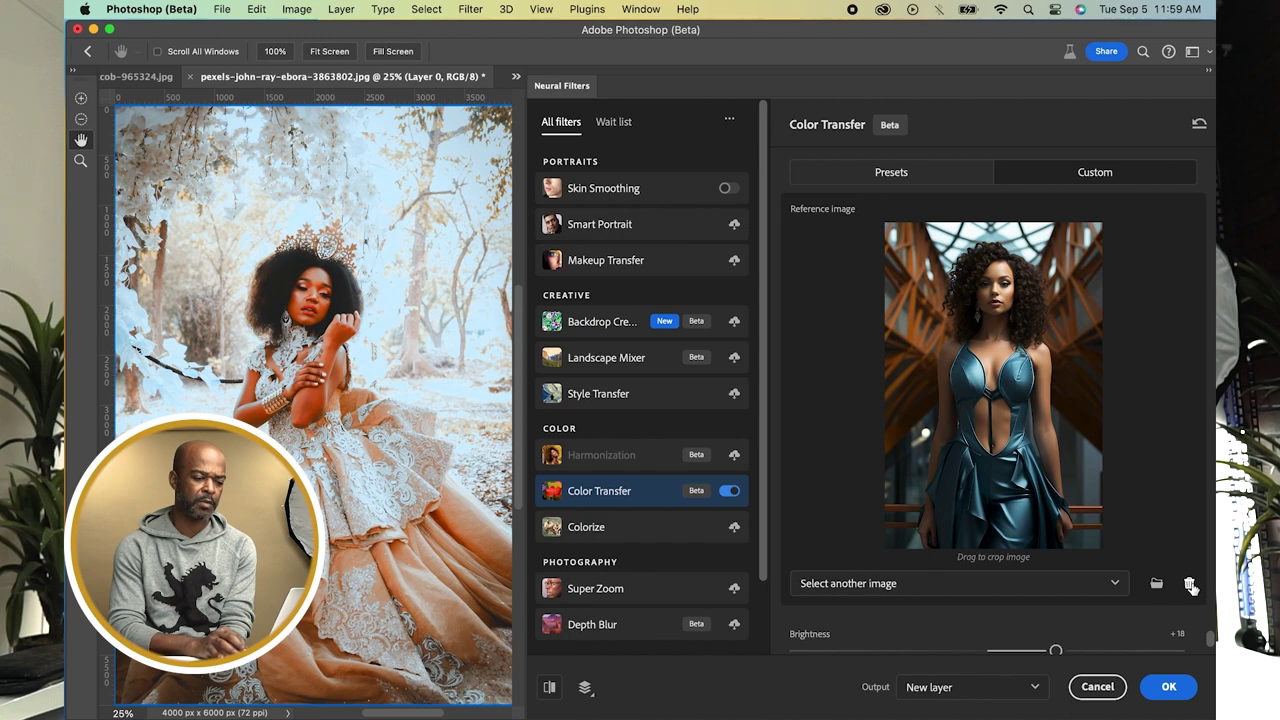
pyautogui.click(1190, 585)
pyautogui.click(1189, 289)
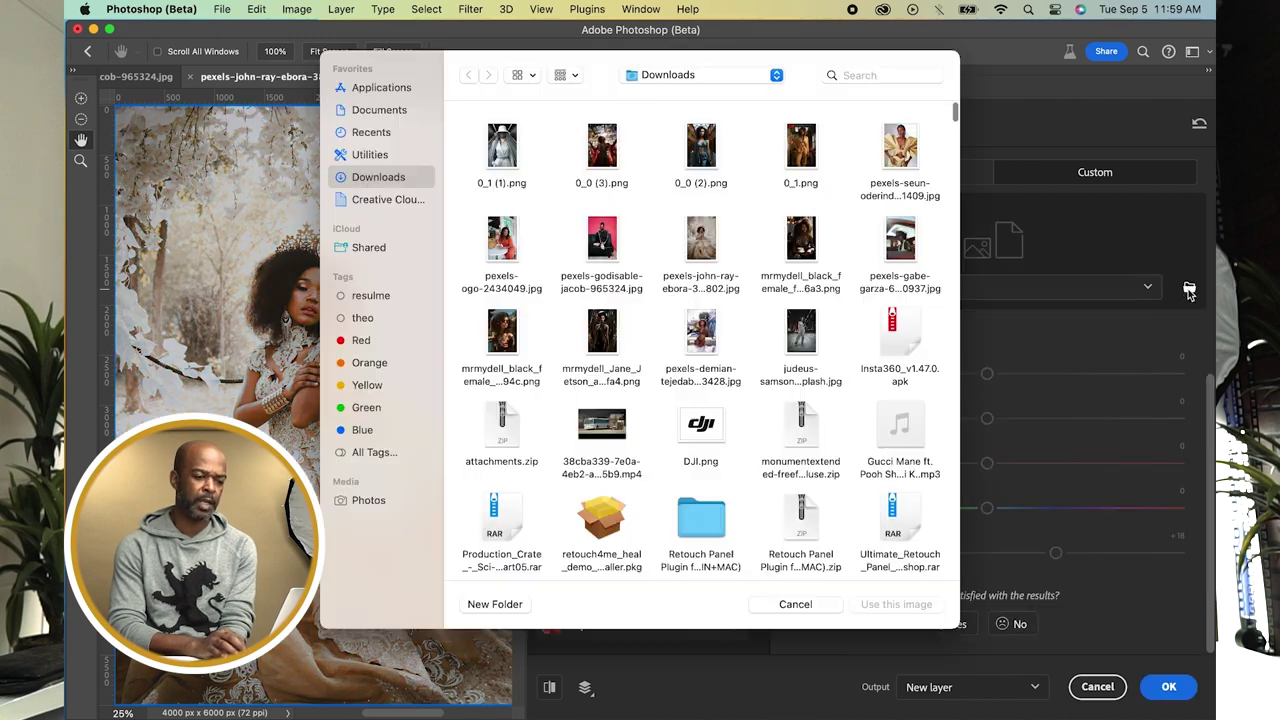
pyautogui.click(502, 150)
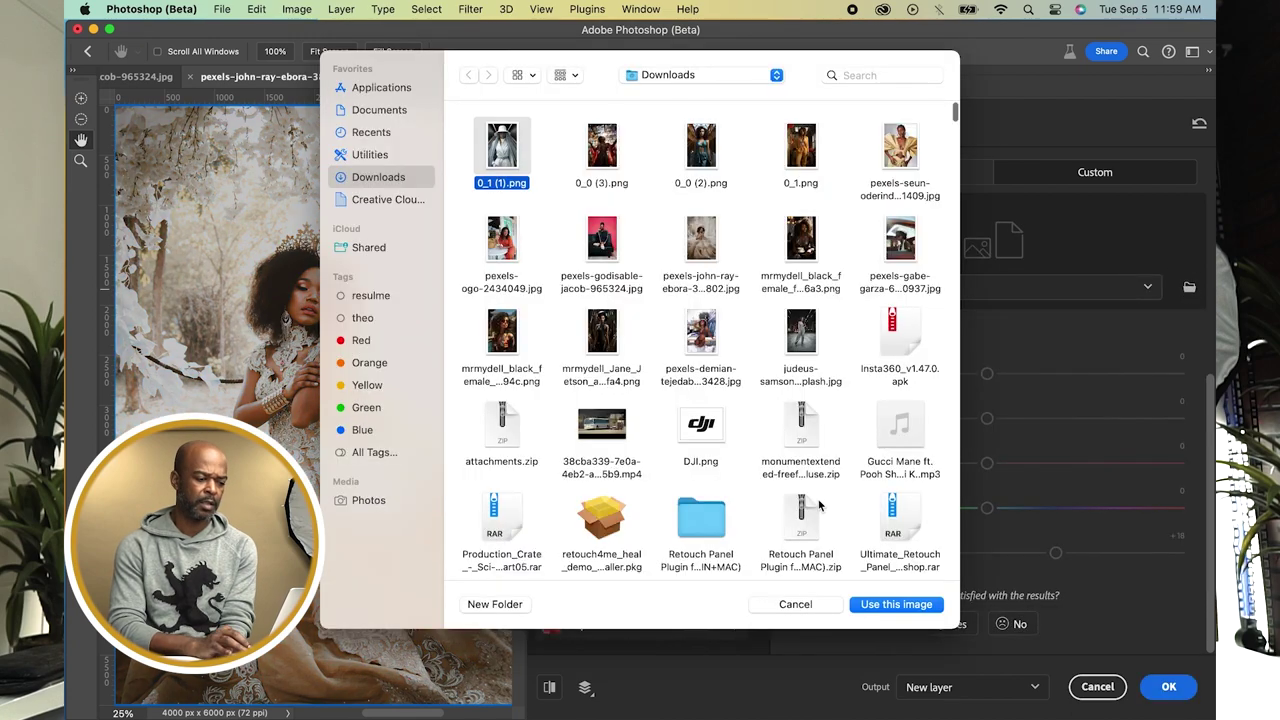
pyautogui.click(896, 604)
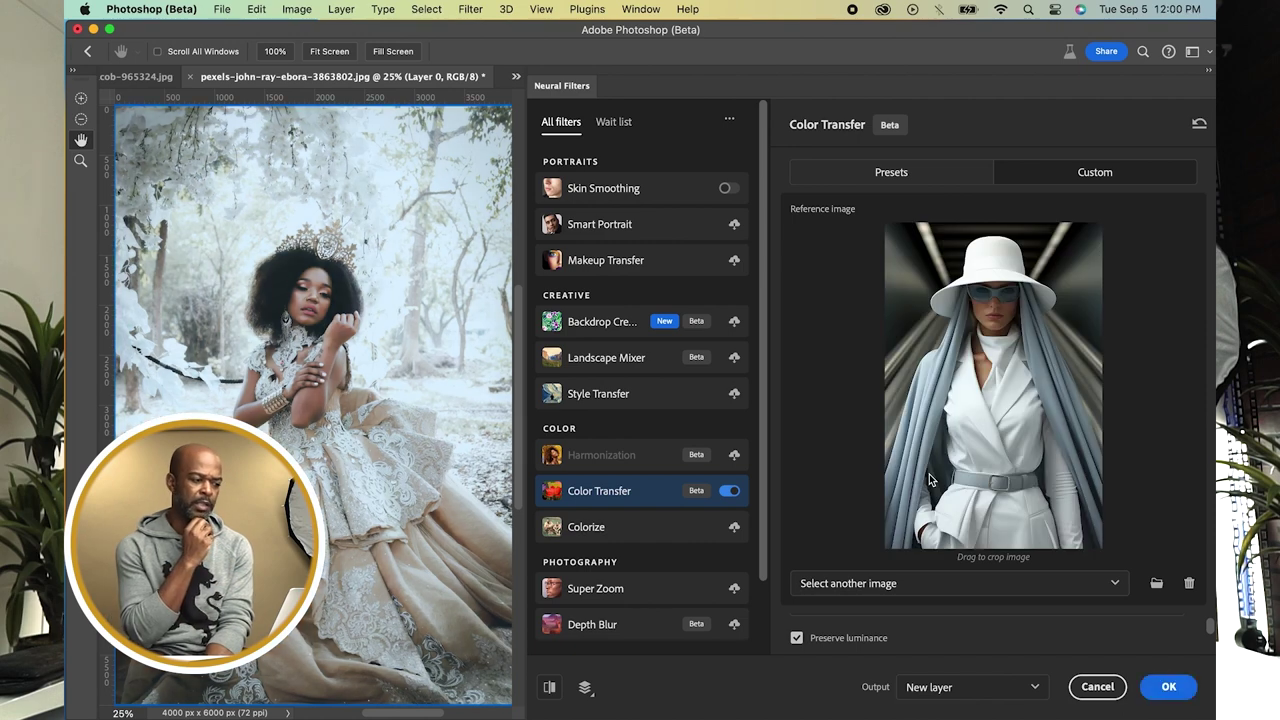
# Fine-tune the Color Transfer Brightness to +21 and apply the filter to the crowned woman's portrait as a new layer.
pyautogui.click(1066, 638)
pyautogui.scroll(-2, 790, 630)
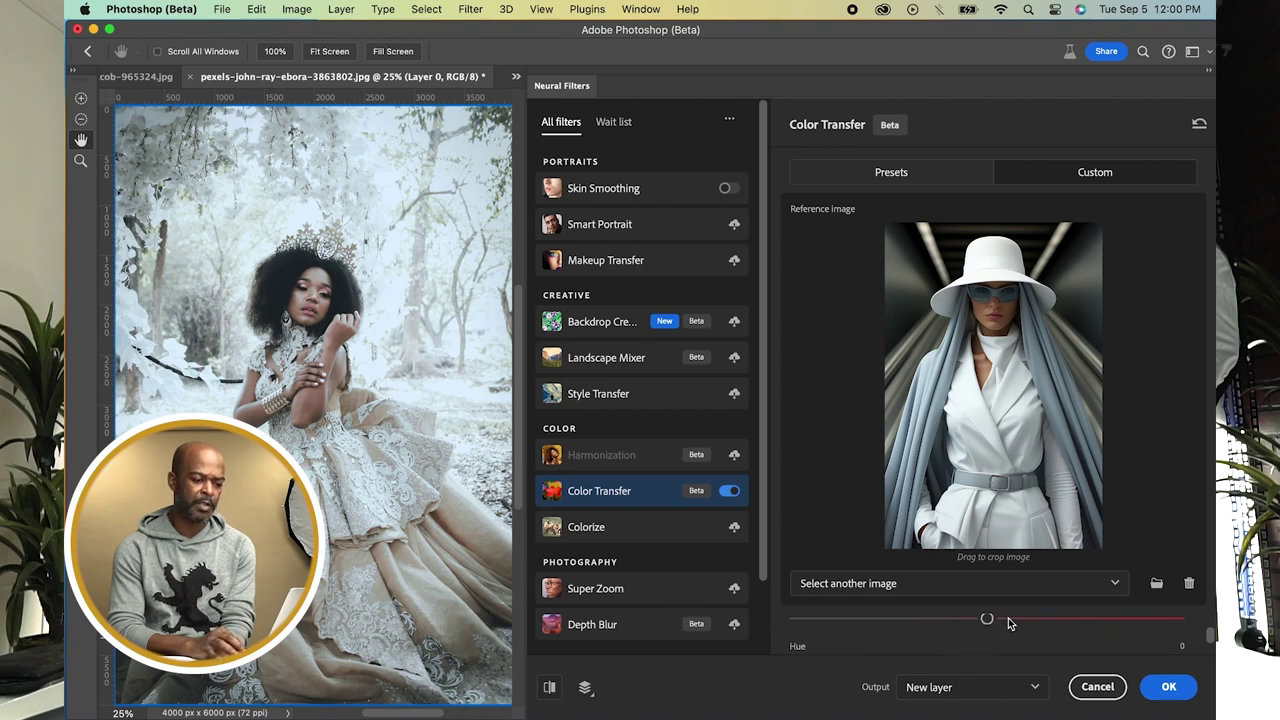
pyautogui.scroll(-2, 890, 626)
pyautogui.click(1031, 645)
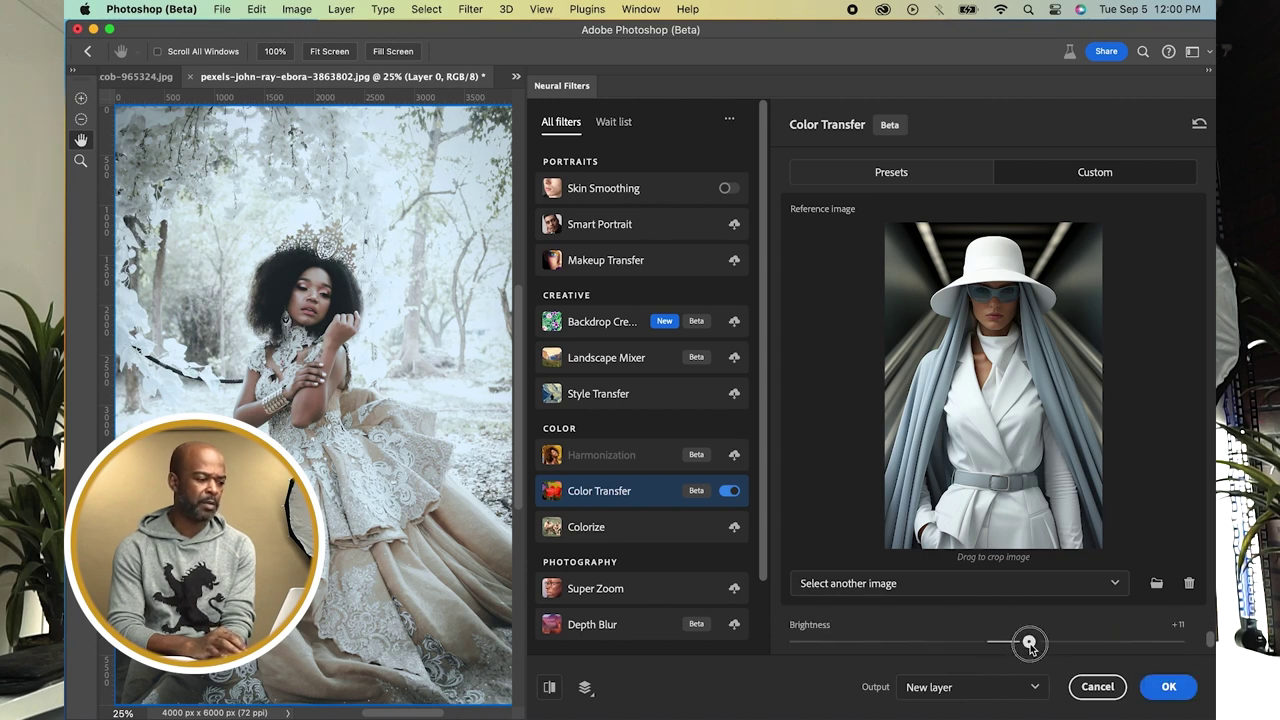
pyautogui.moveTo(1031, 646); pyautogui.dragTo(1091, 646)
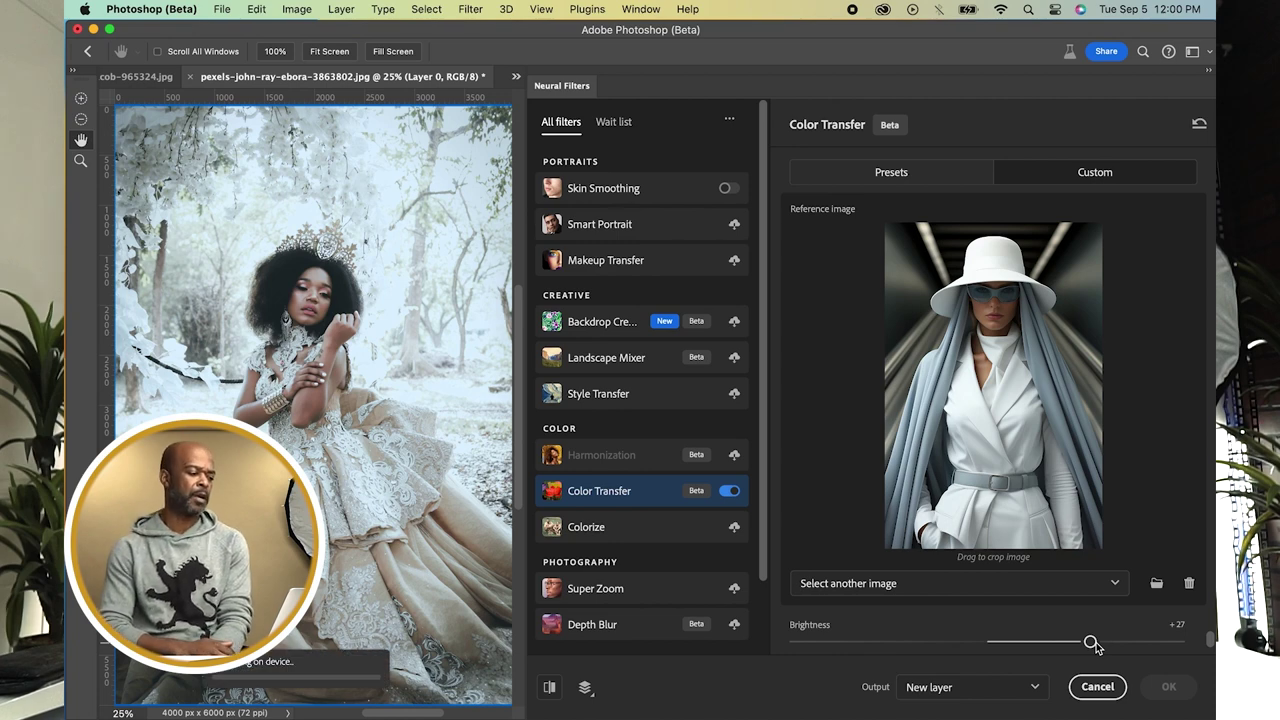
pyautogui.moveTo(1091, 645); pyautogui.dragTo(1069, 646)
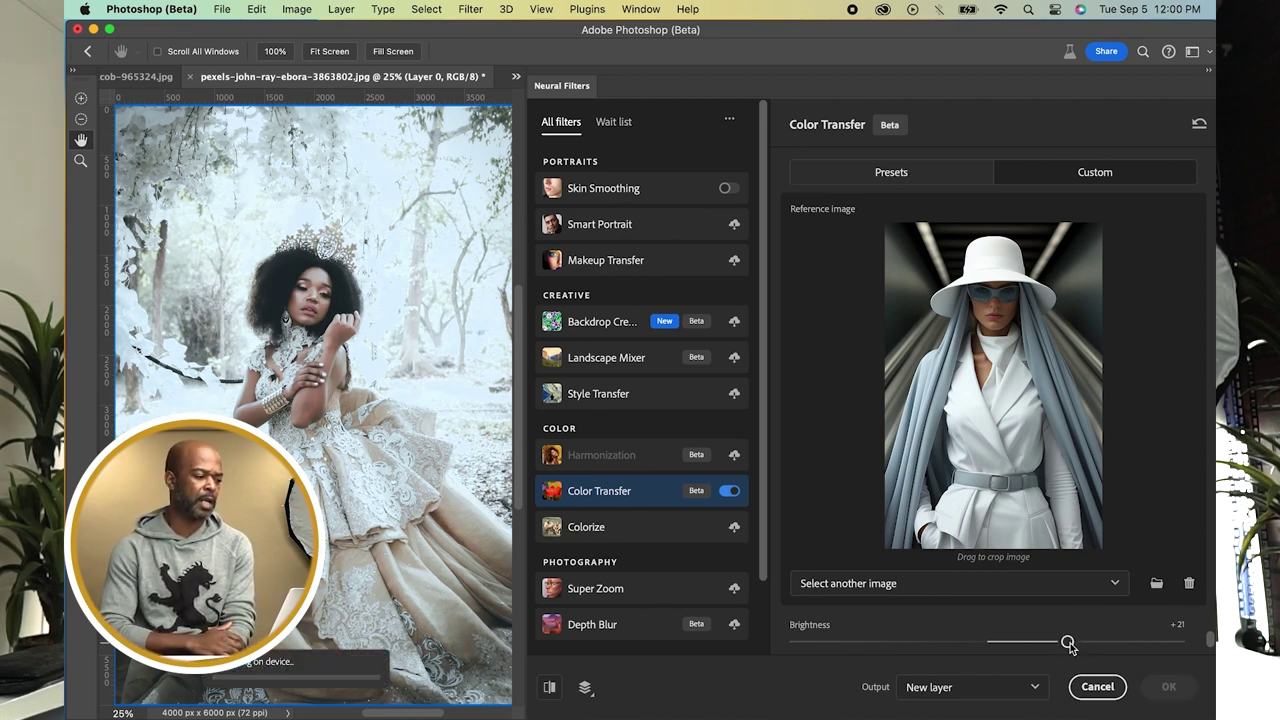
pyautogui.scroll(-2, 980, 629)
pyautogui.click(1167, 687)
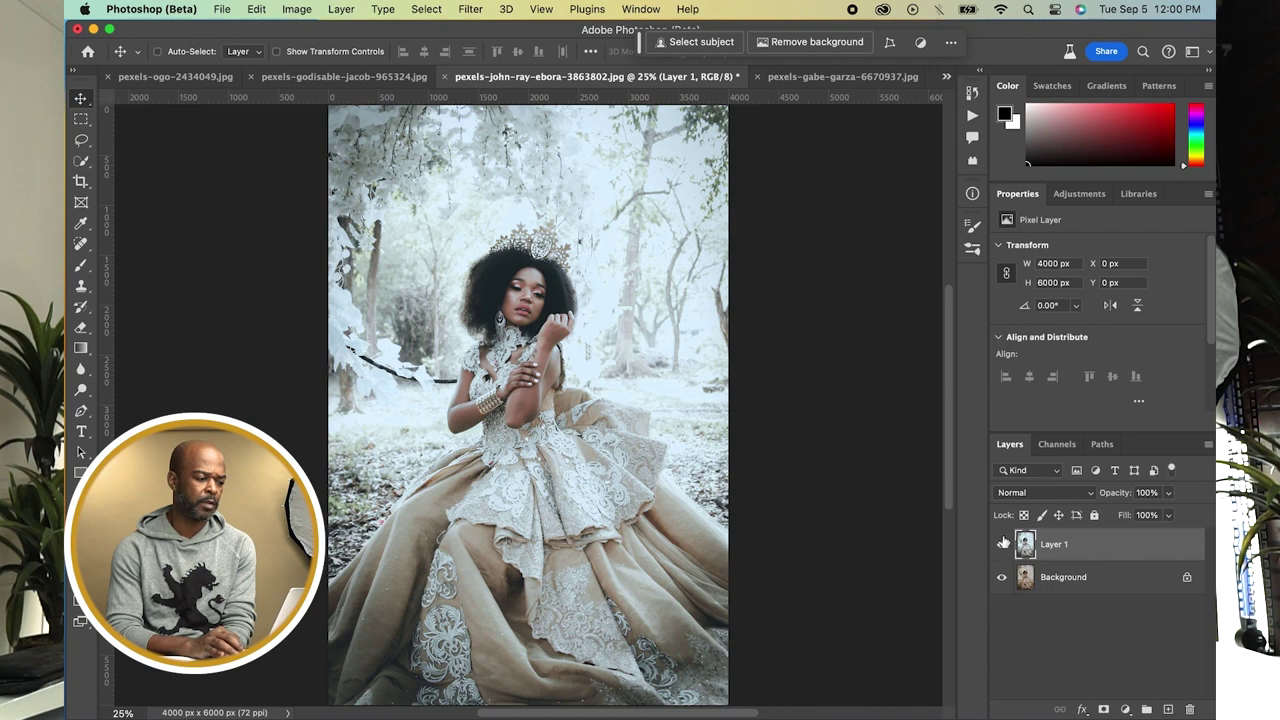
# Toggle Layer 1's visibility to compare the crowned woman's portrait with and without the color transfer, leaving the layer shown.
pyautogui.click(1002, 543)
pyautogui.click(1002, 544)
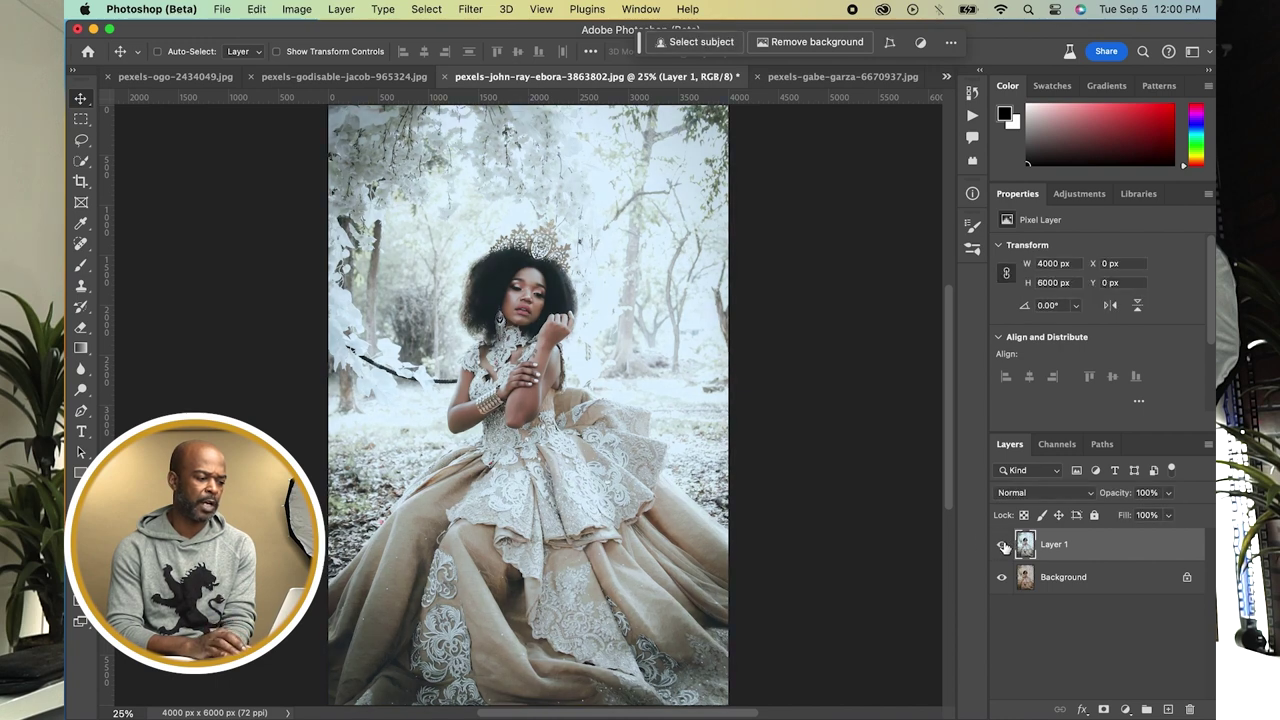
pyautogui.click(1002, 544)
pyautogui.click(1002, 544)
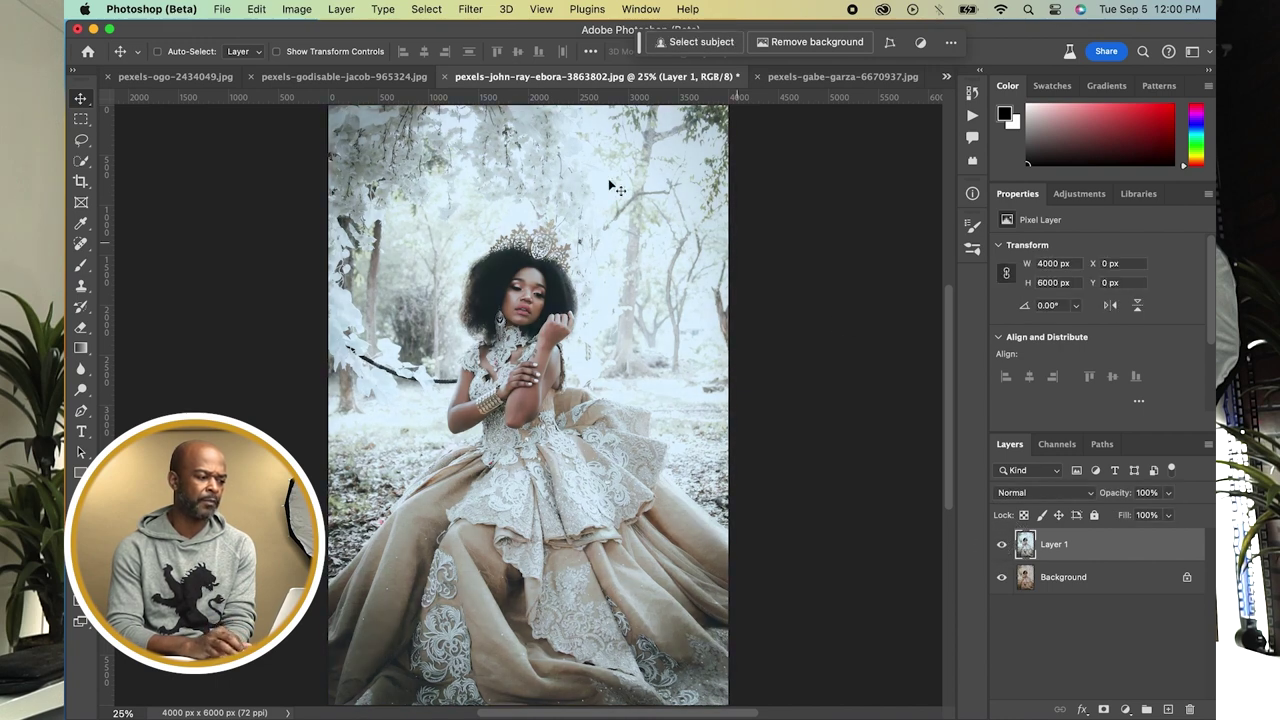
# Look through the other open portraits and bring up pexels-ogo-2434049.jpg, the smiling woman in the orange dress.
pyautogui.click(386, 78)
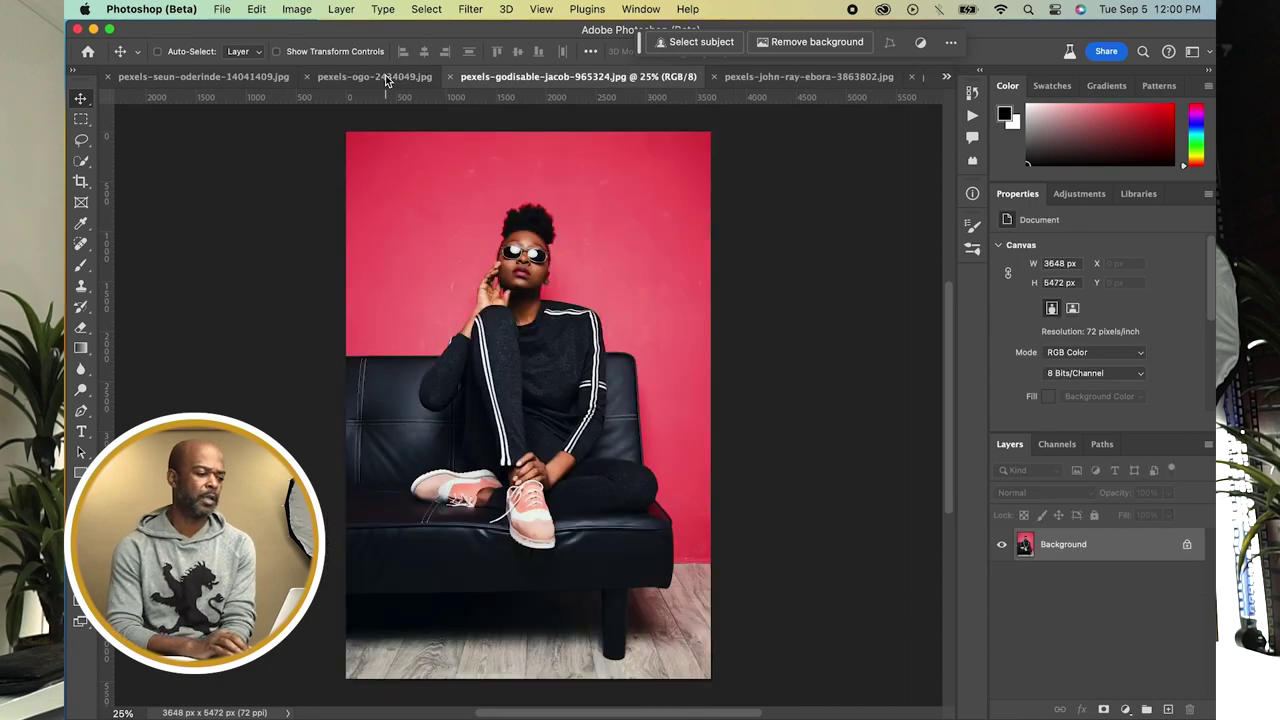
pyautogui.click(248, 88)
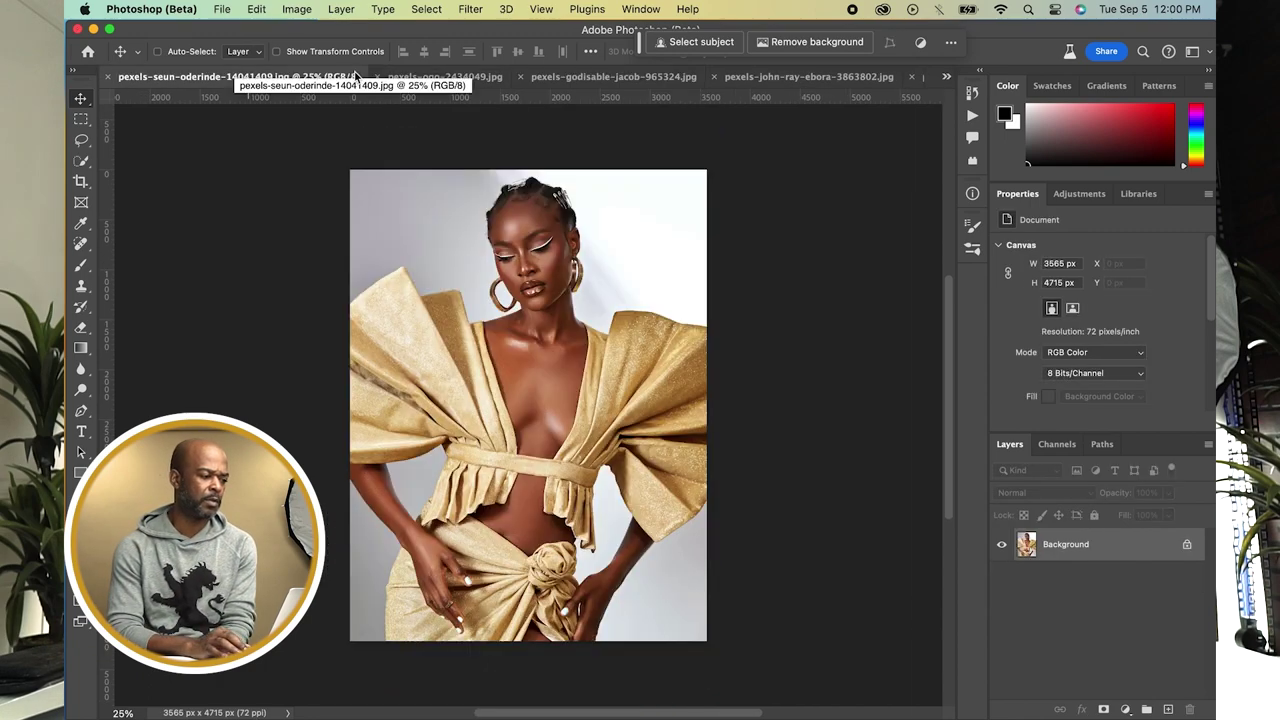
pyautogui.click(420, 80)
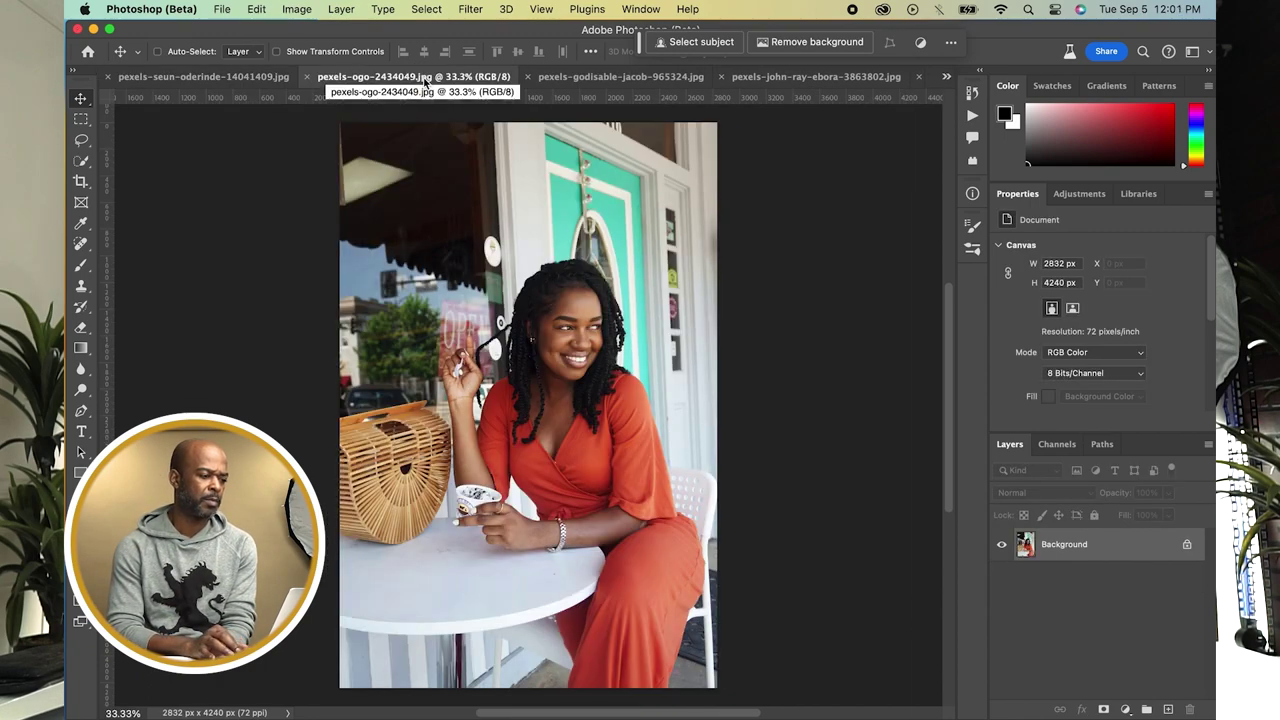
pyautogui.click(562, 80)
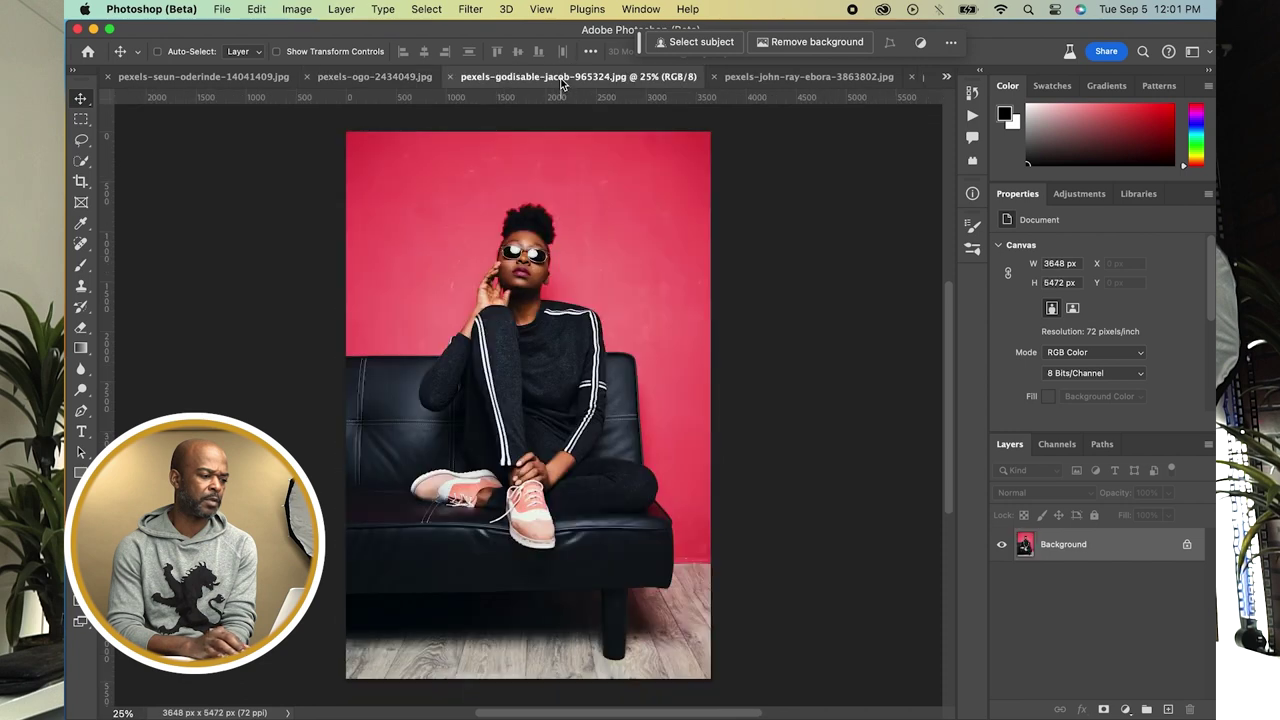
pyautogui.click(425, 77)
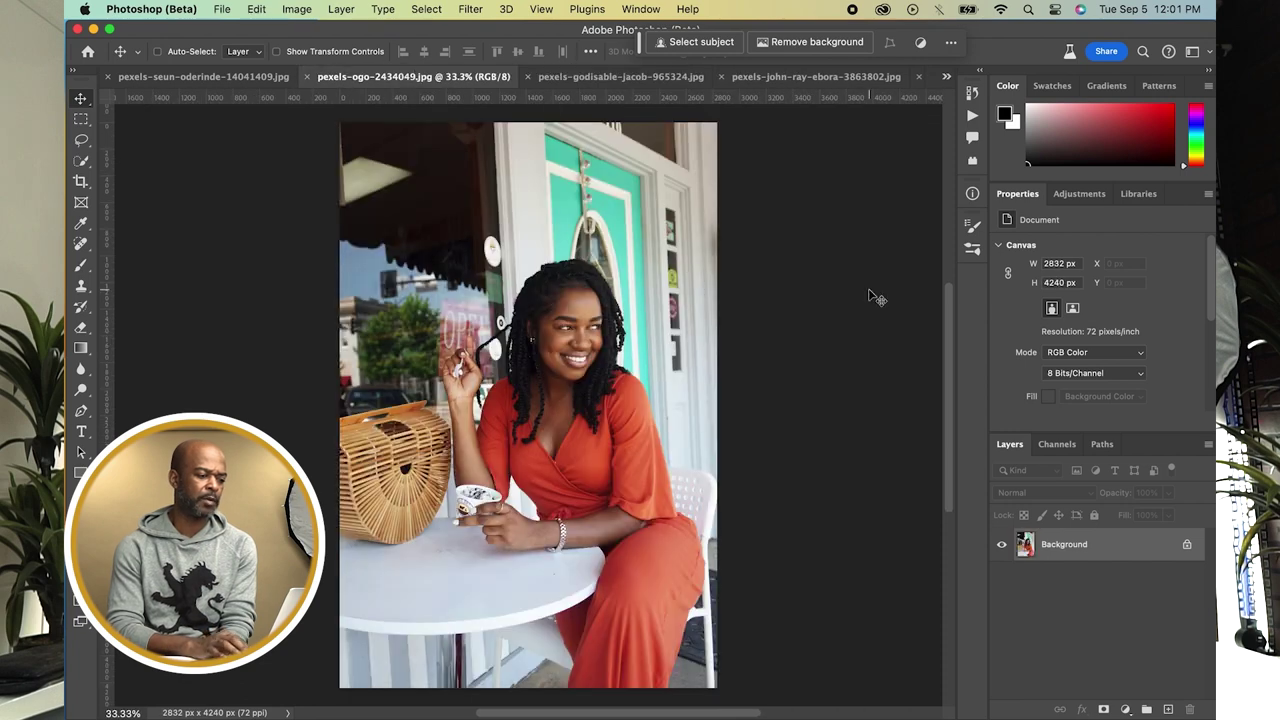
pyautogui.click(340, 10)
pyautogui.moveTo(388, 10)
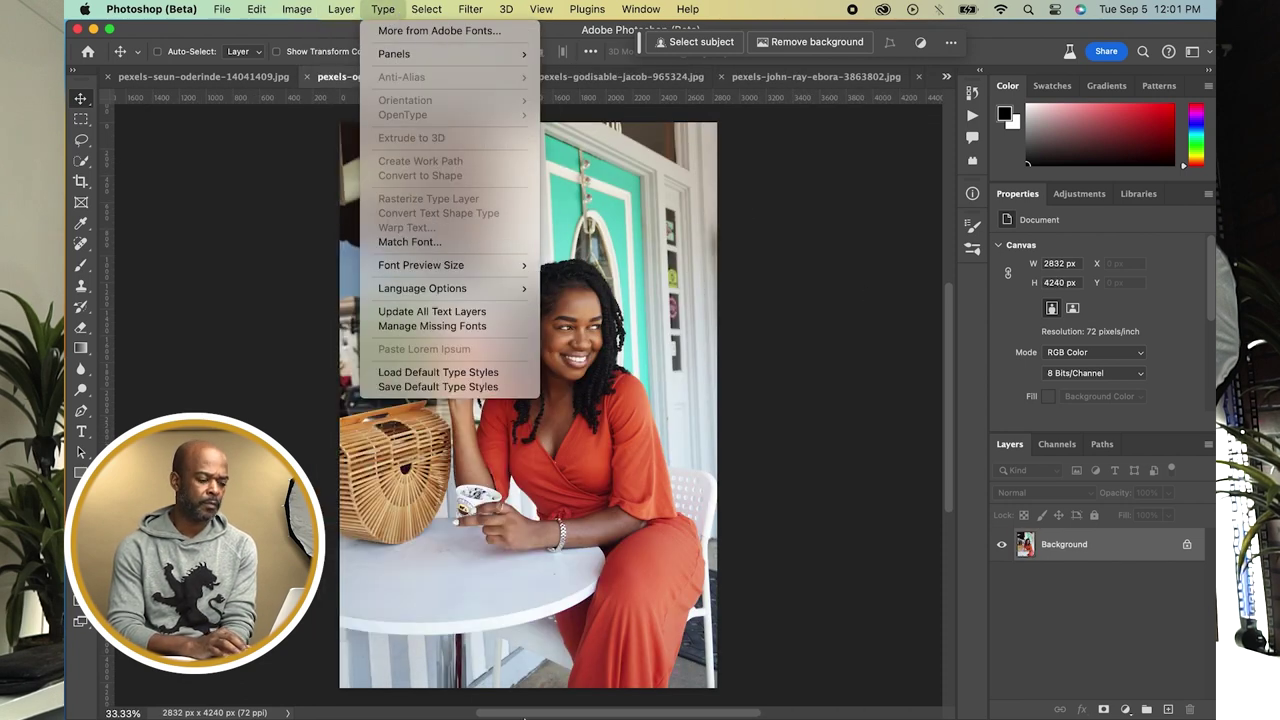
pyautogui.click(789, 508)
# Switch to Midjourney in Chrome, save the café portrait of the curly-haired woman to Downloads as 0_3, and close its view.
pyautogui.click(926, 693)
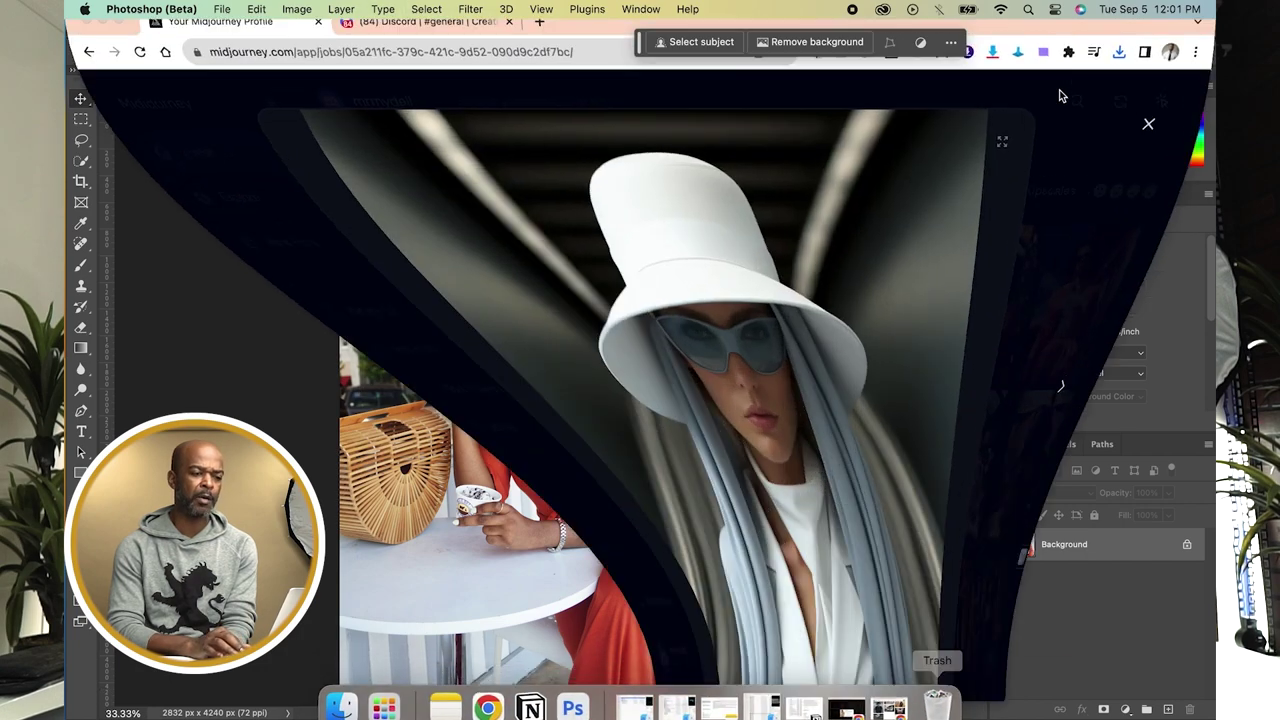
pyautogui.click(1158, 140)
pyautogui.scroll(-5, 855, 435)
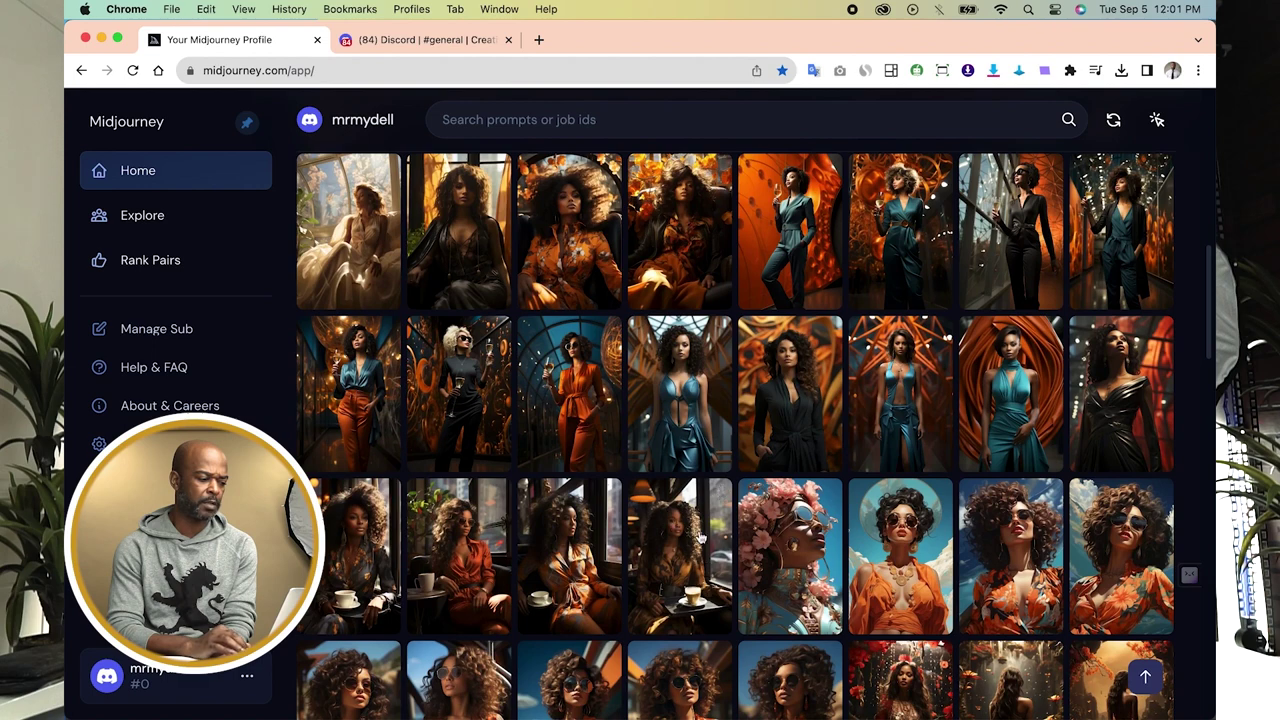
pyautogui.click(703, 543)
pyautogui.rightClick(690, 347)
pyautogui.press('Escape')
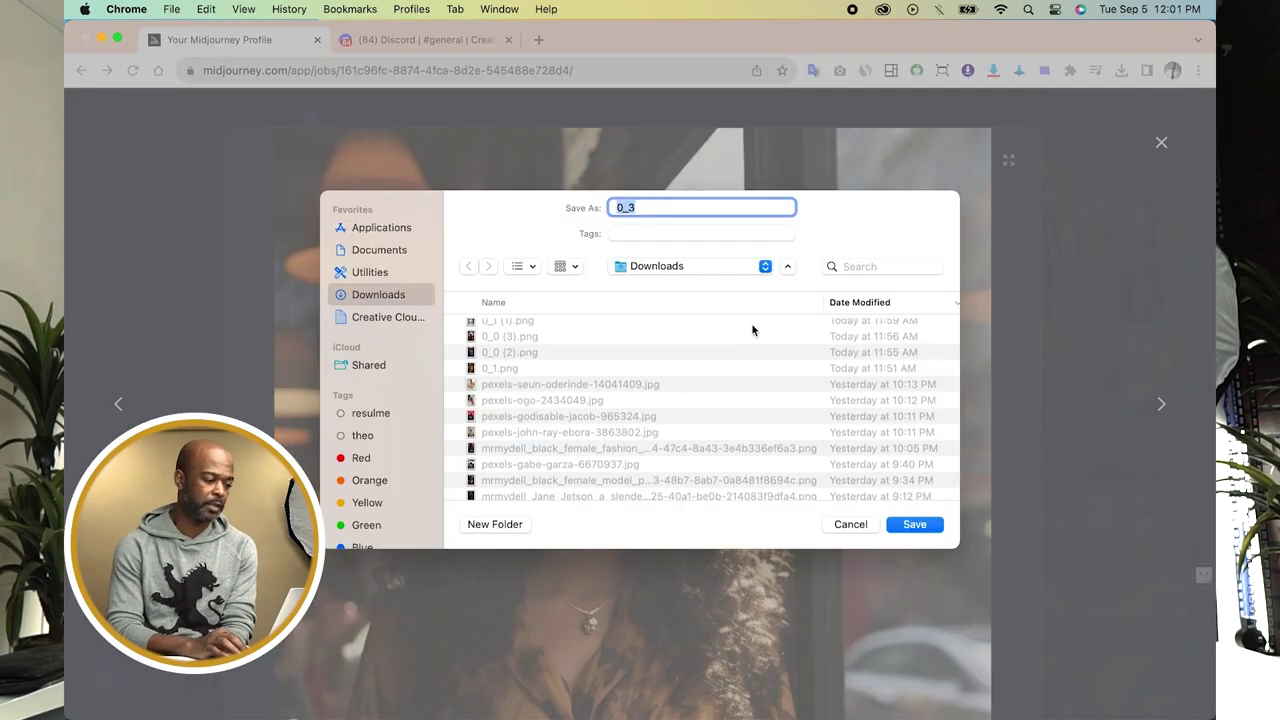
pyautogui.click(912, 524)
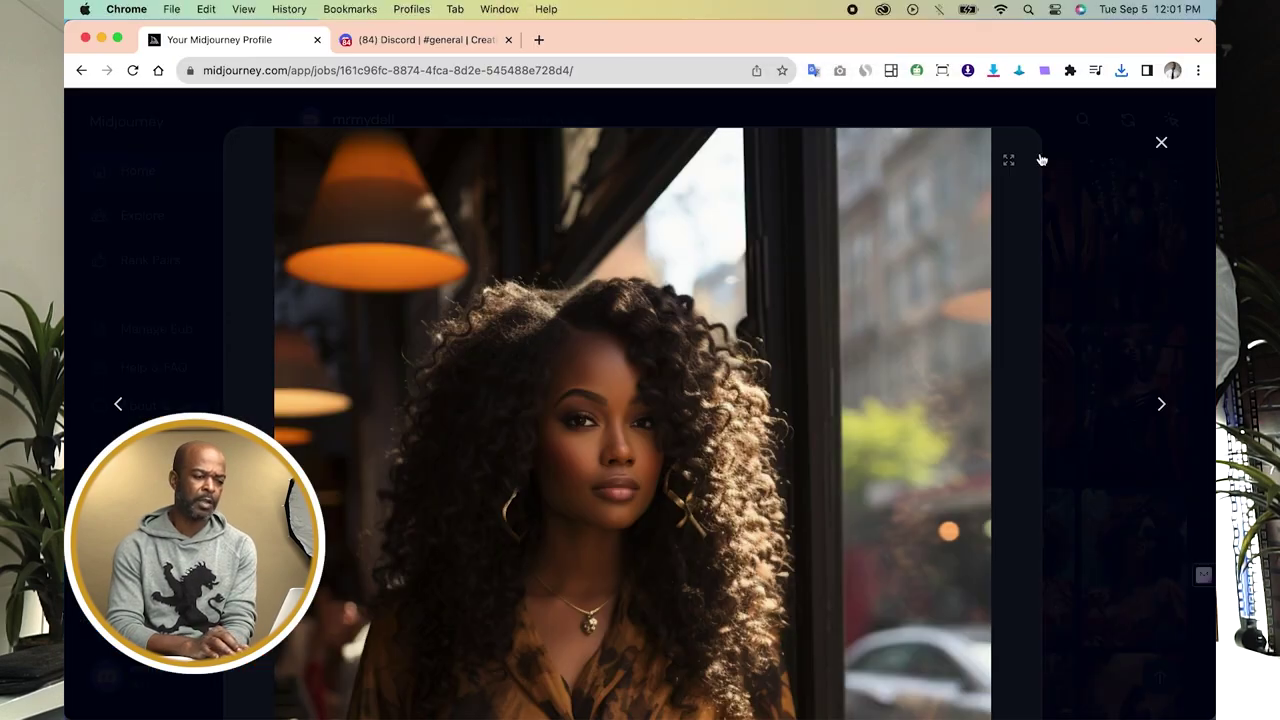
pyautogui.click(1161, 142)
# View the Midjourney portrait of the woman in a leather jacket among orange leaves enlarged, and close it.
pyautogui.scroll(5, 560, 305)
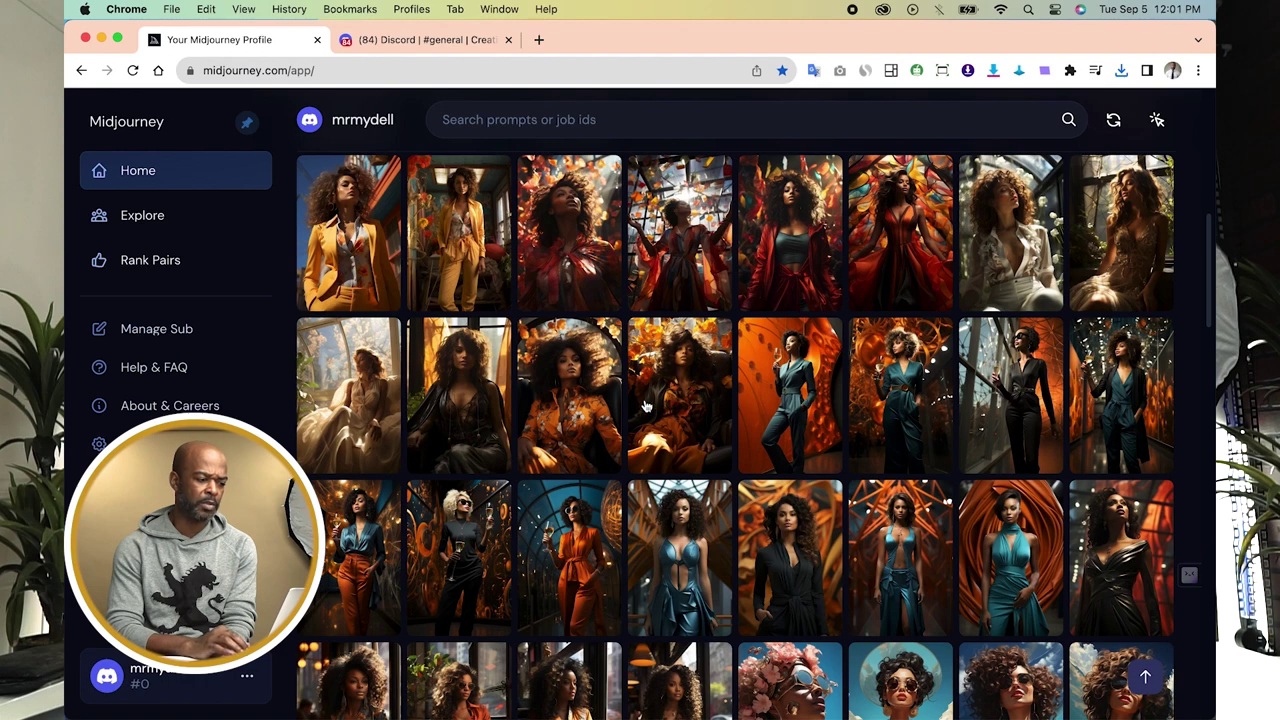
pyautogui.click(670, 377)
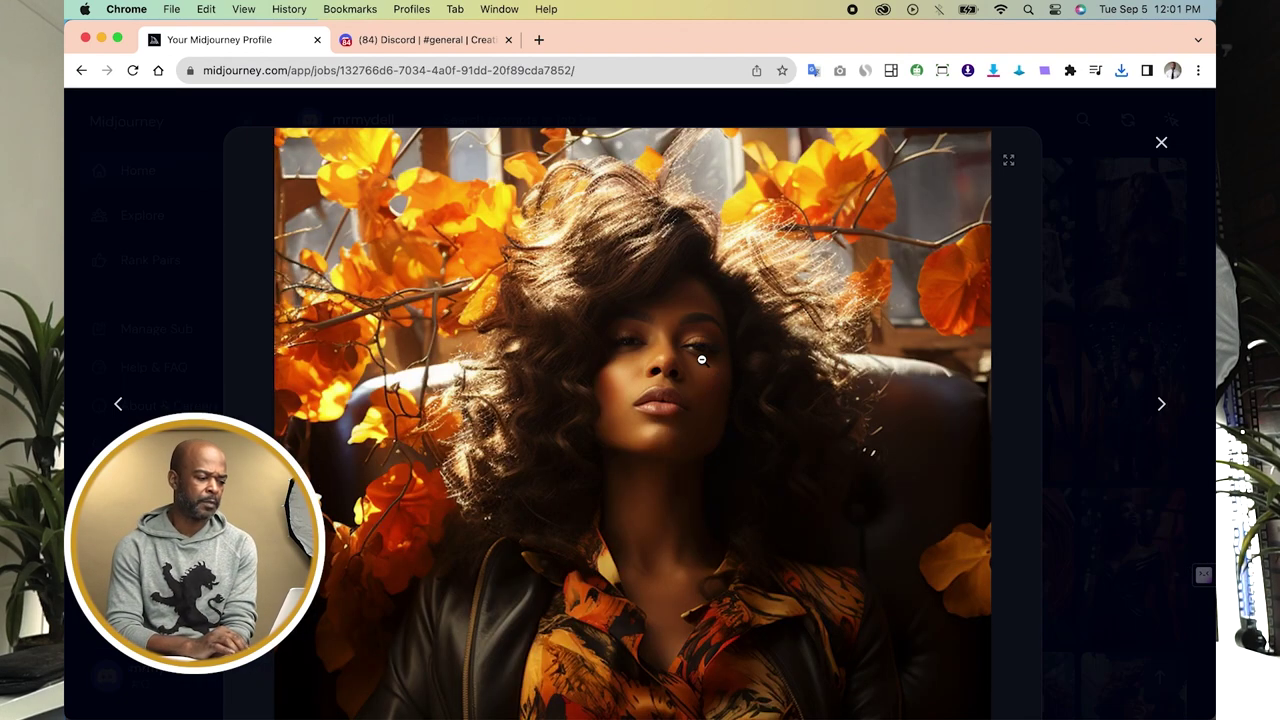
pyautogui.rightClick(702, 361)
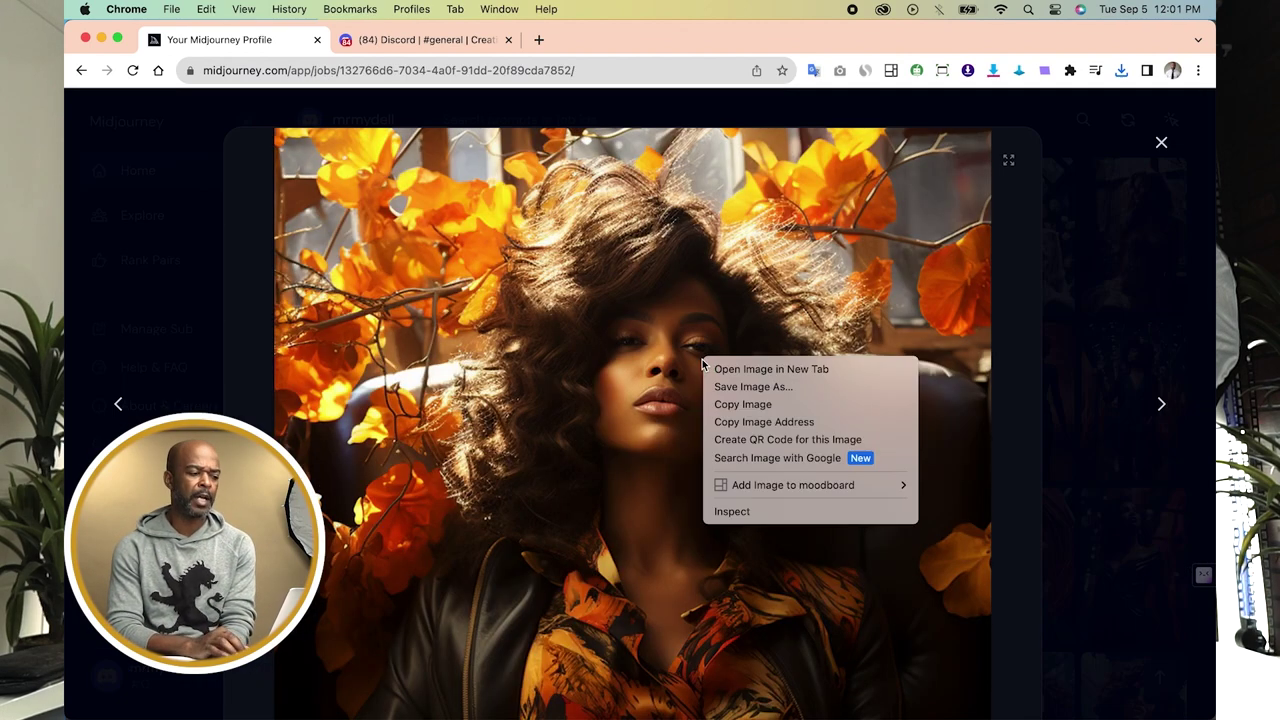
pyautogui.click(1160, 142)
pyautogui.click(1160, 142)
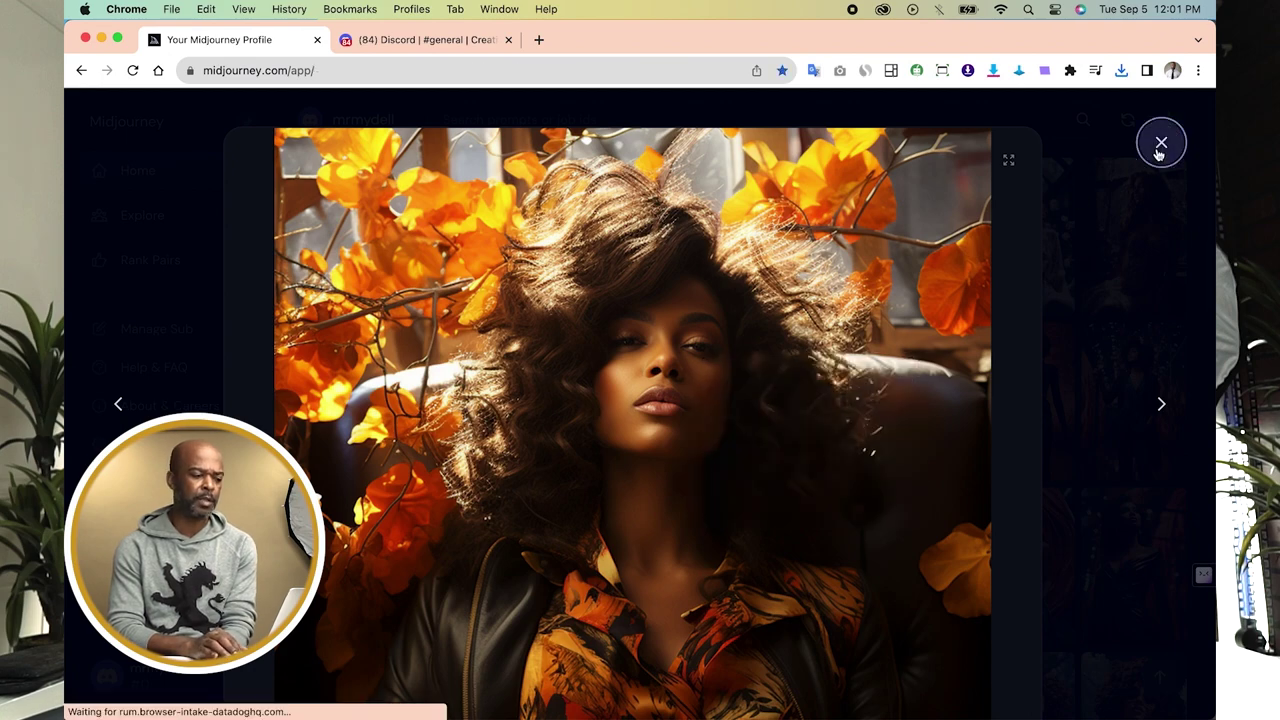
# Save the Midjourney café portrait of the woman in sunglasses and an orange outfit to Downloads as 0_0 (4), and close its view.
pyautogui.scroll(-3, 742, 410)
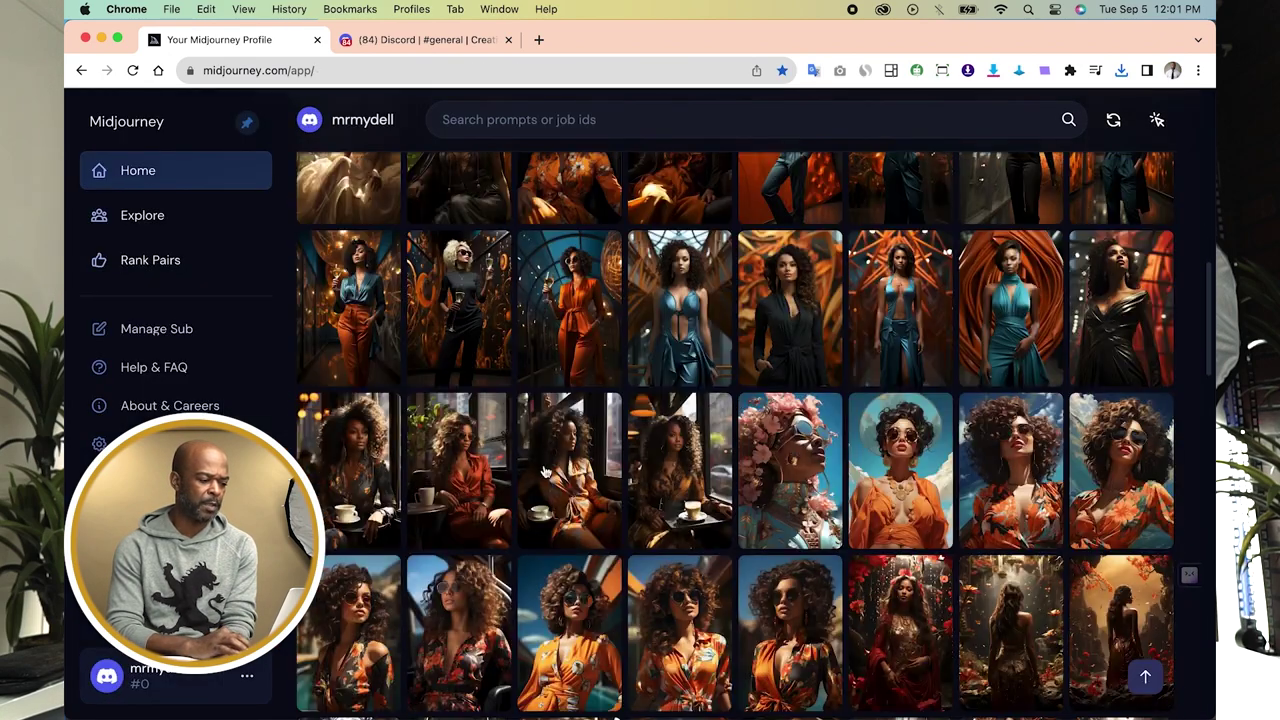
pyautogui.click(479, 450)
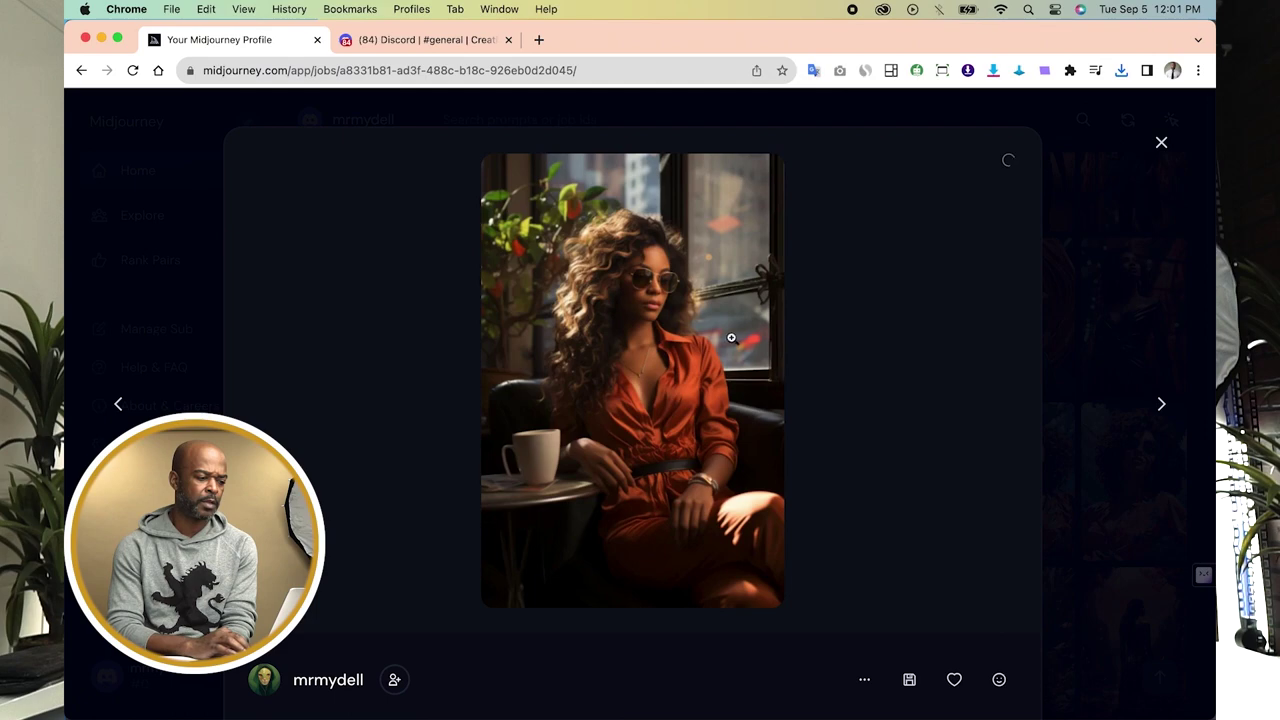
pyautogui.rightClick(680, 378)
pyautogui.click(698, 404)
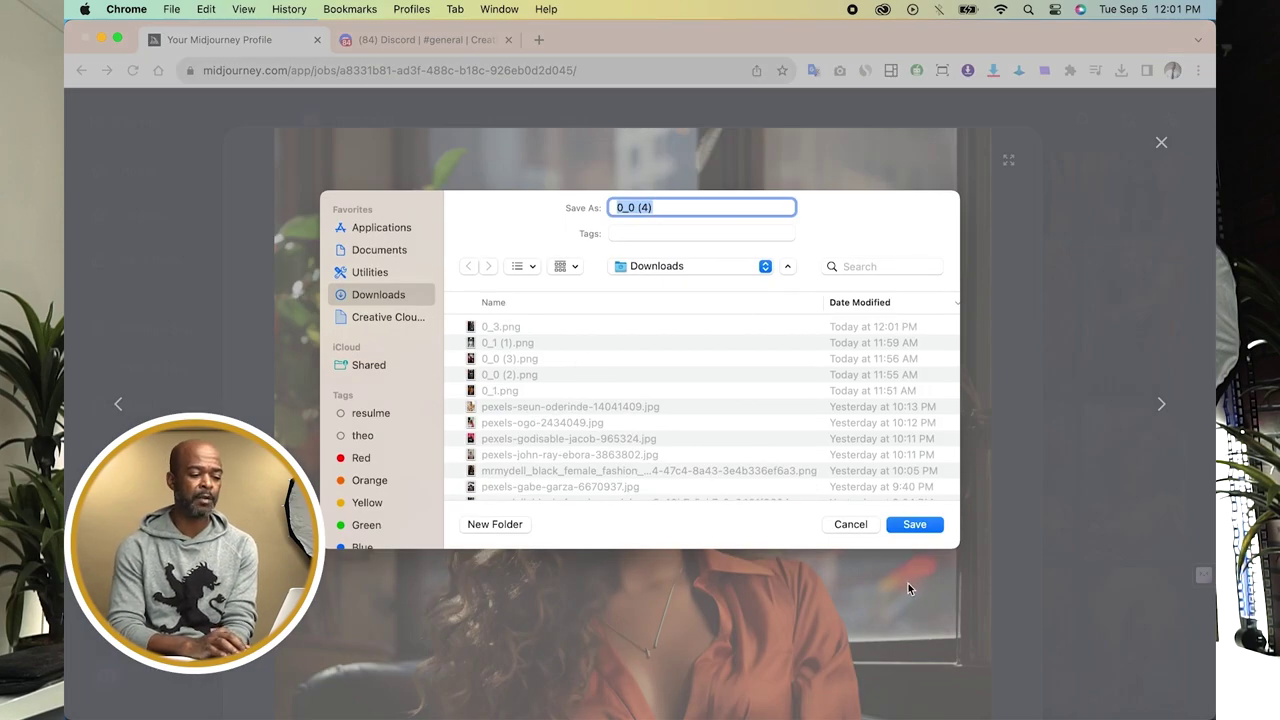
pyautogui.click(910, 524)
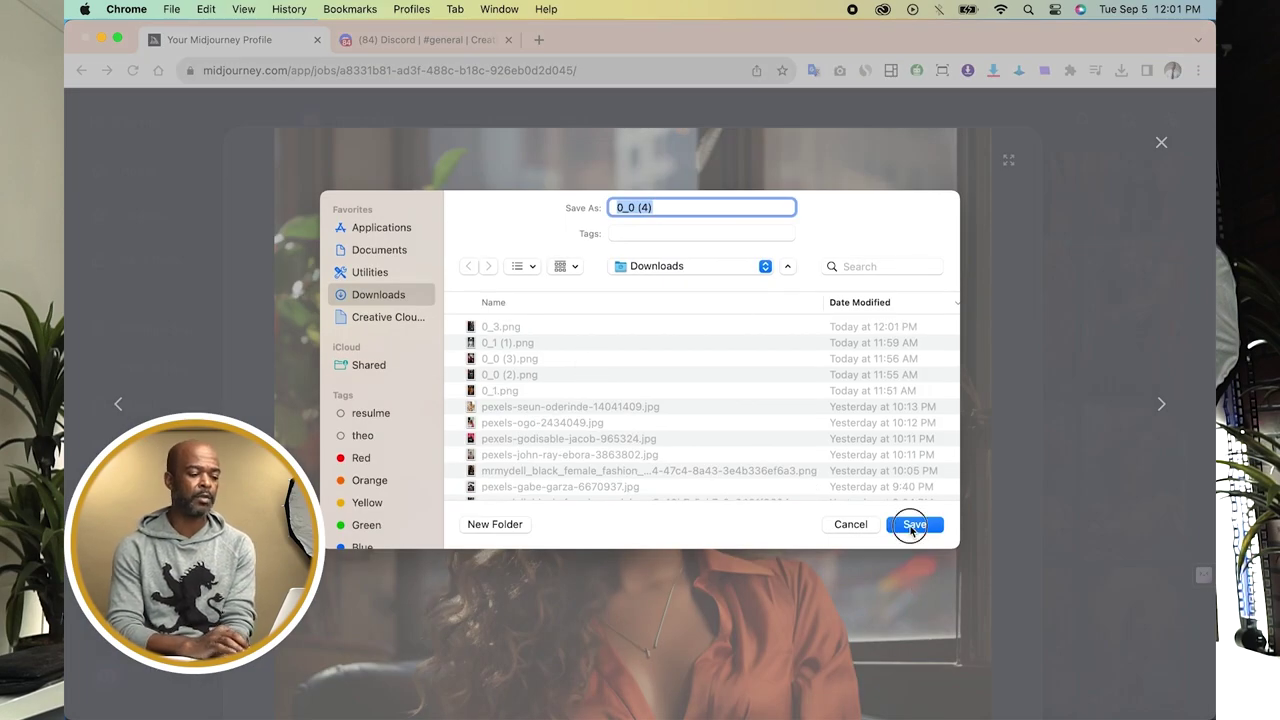
pyautogui.click(1163, 142)
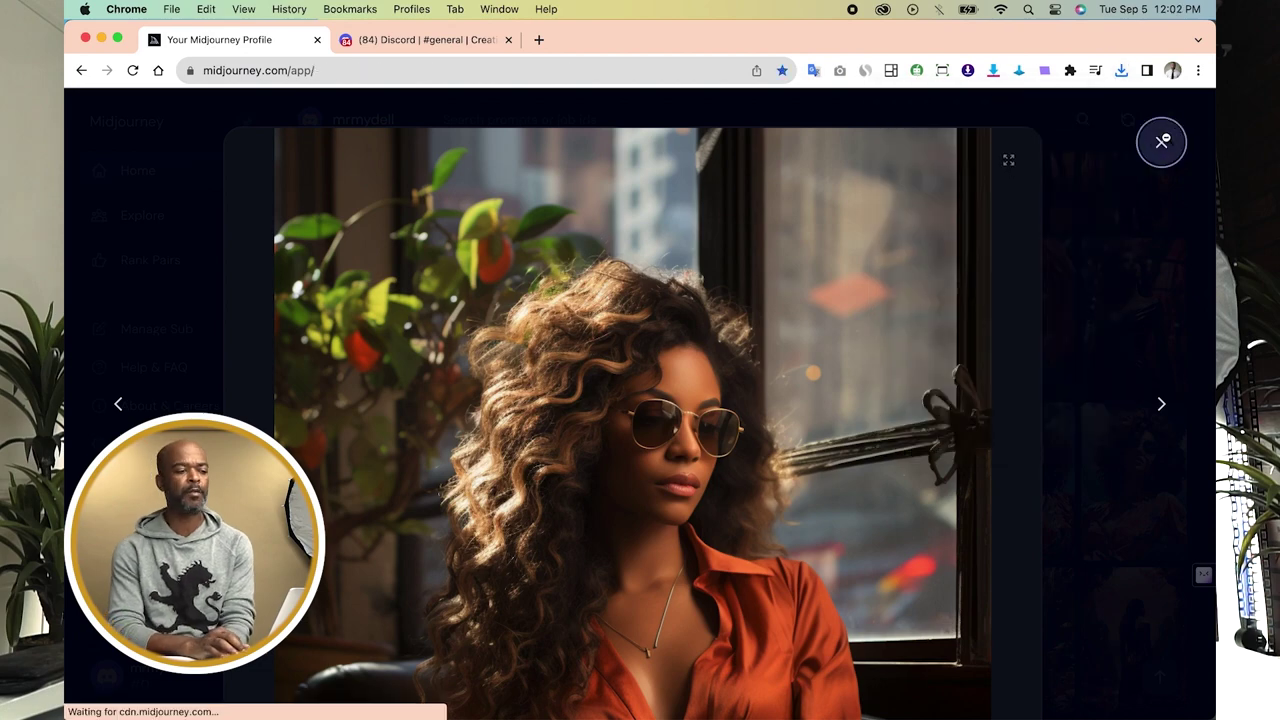
# Switch back to Photoshop and enable the Color Transfer neural filter for the smiling woman's portrait.
pyautogui.click(101, 39)
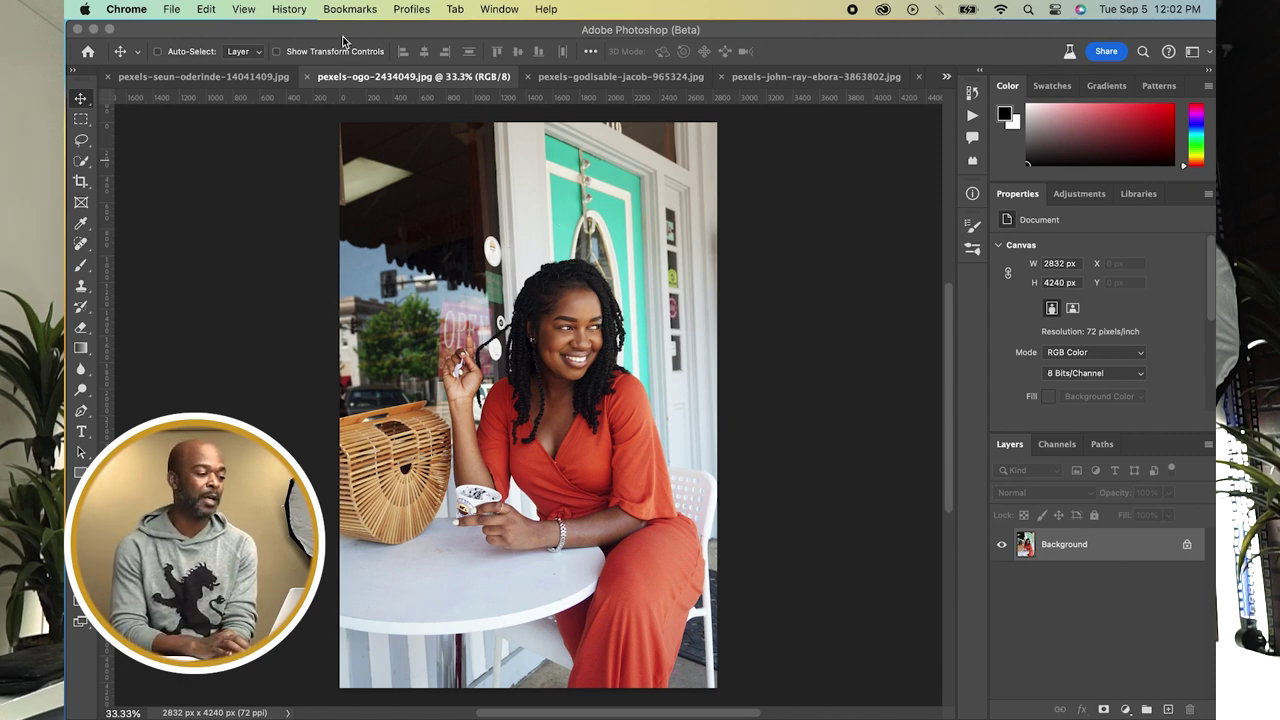
pyautogui.click(244, 10)
pyautogui.click(223, 314)
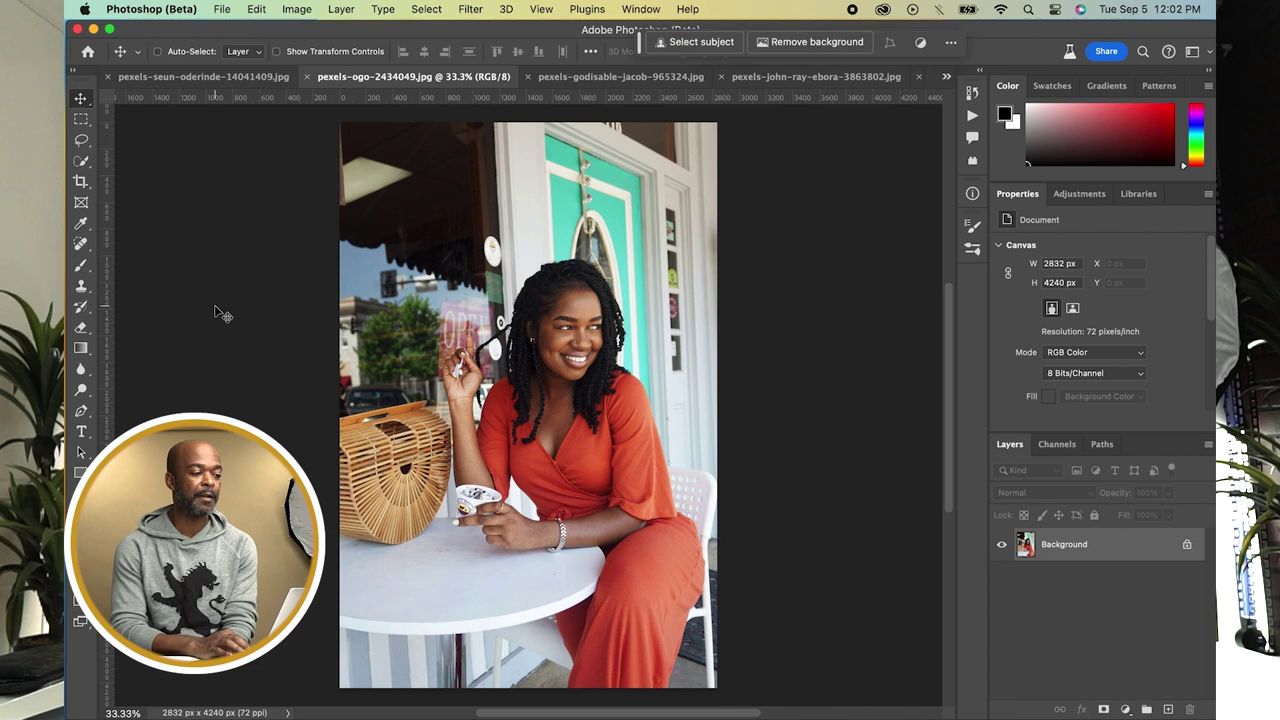
pyautogui.click(341, 9)
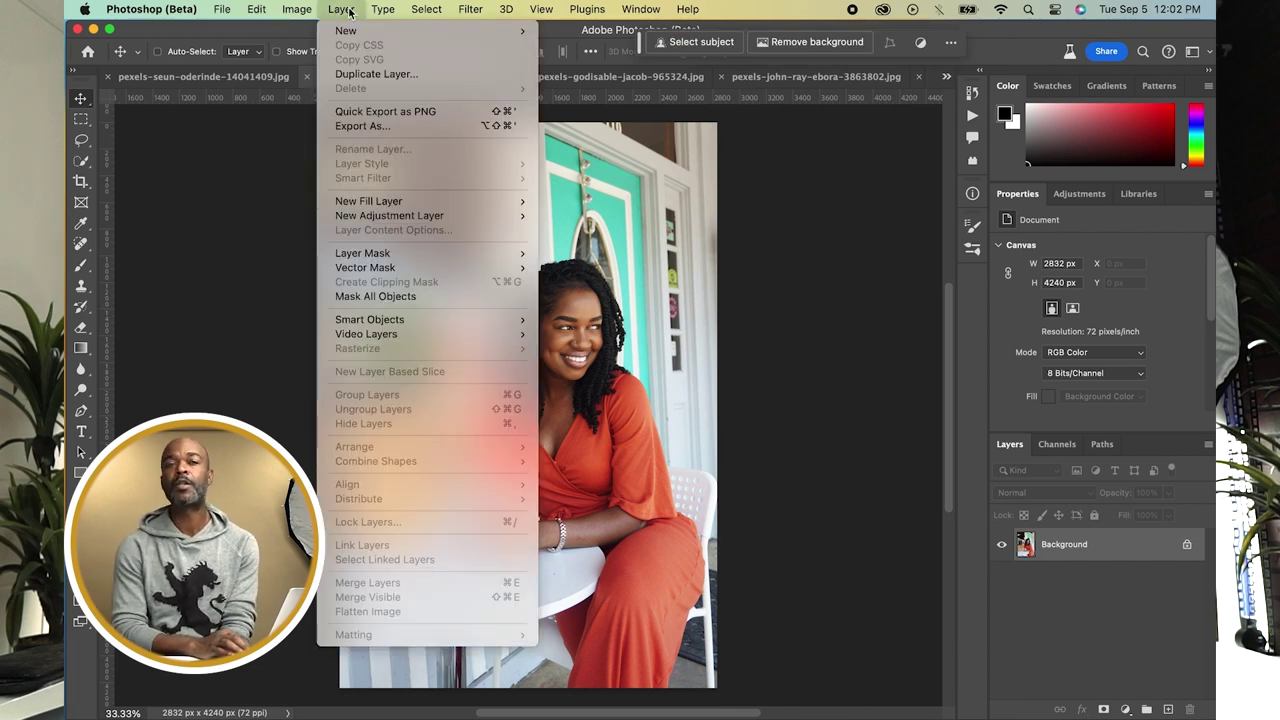
pyautogui.moveTo(425, 14)
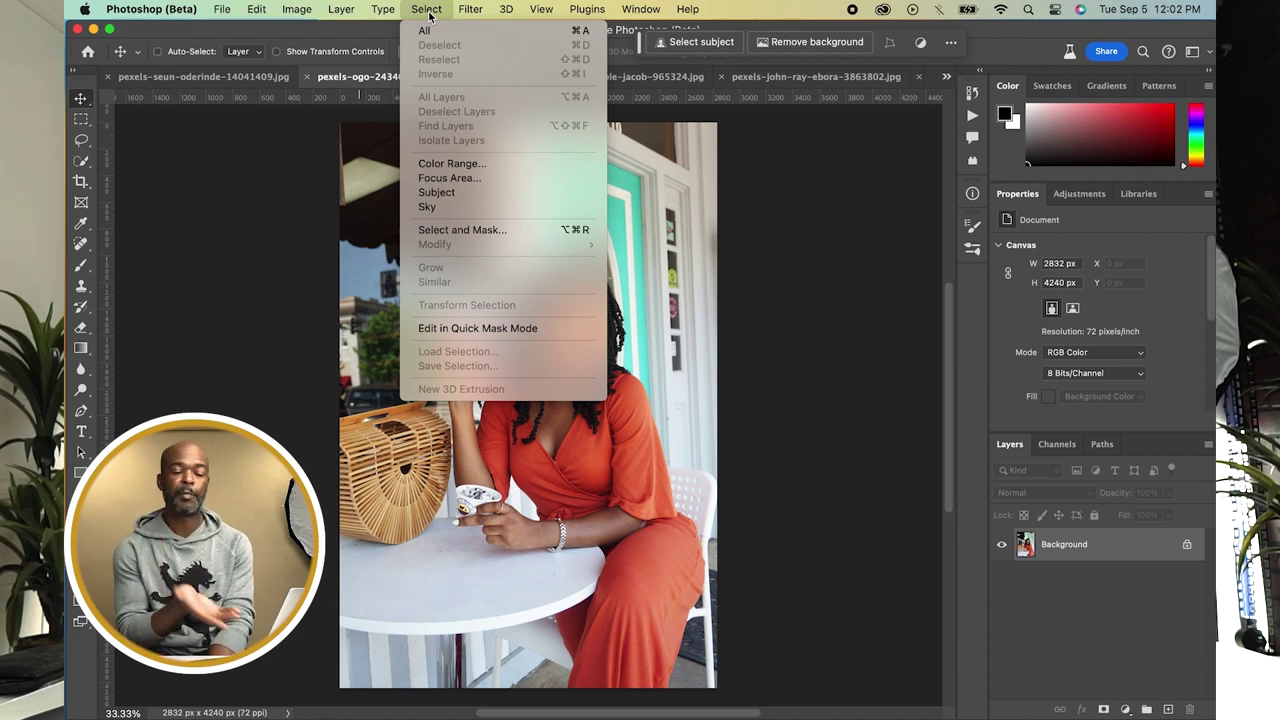
pyautogui.moveTo(474, 20)
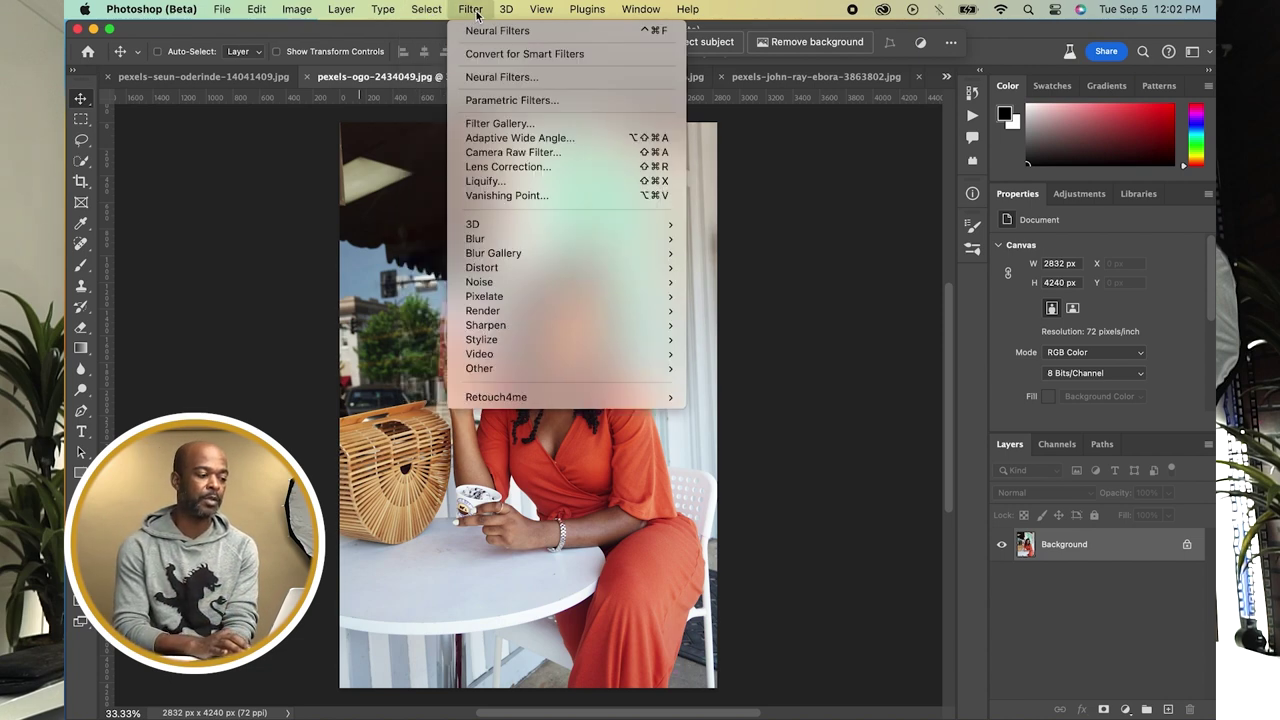
pyautogui.click(589, 80)
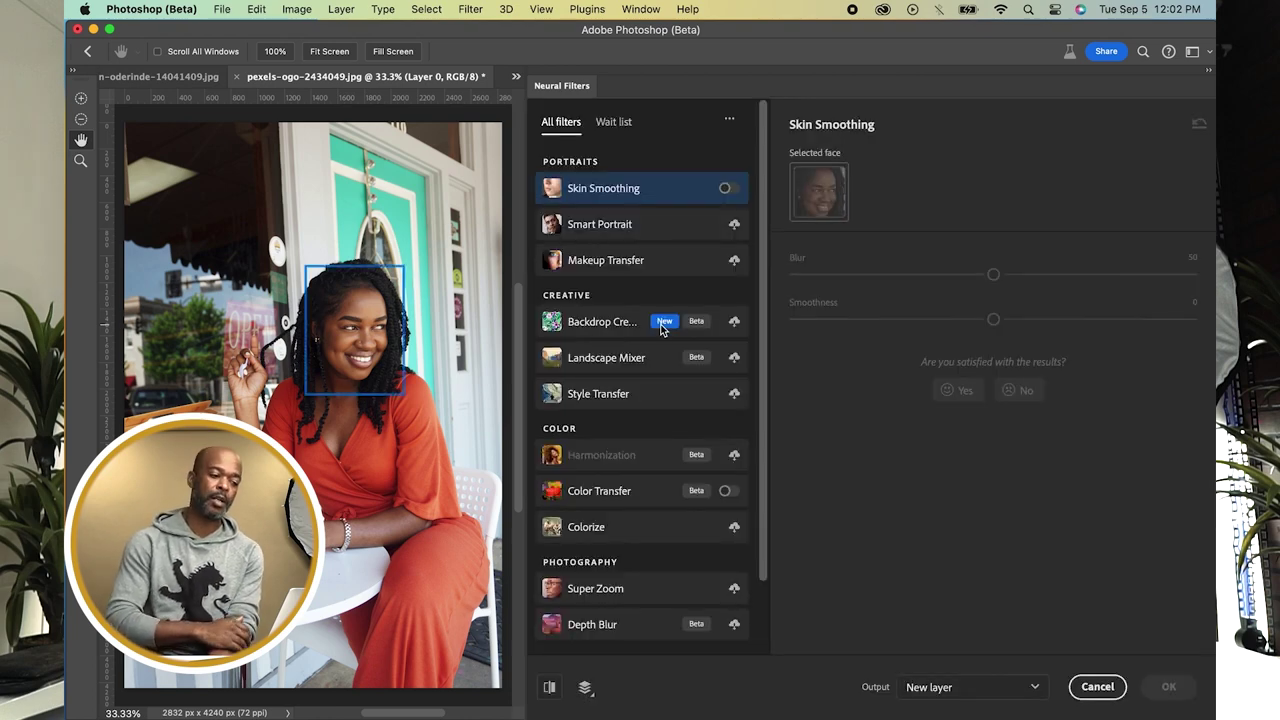
pyautogui.click(726, 491)
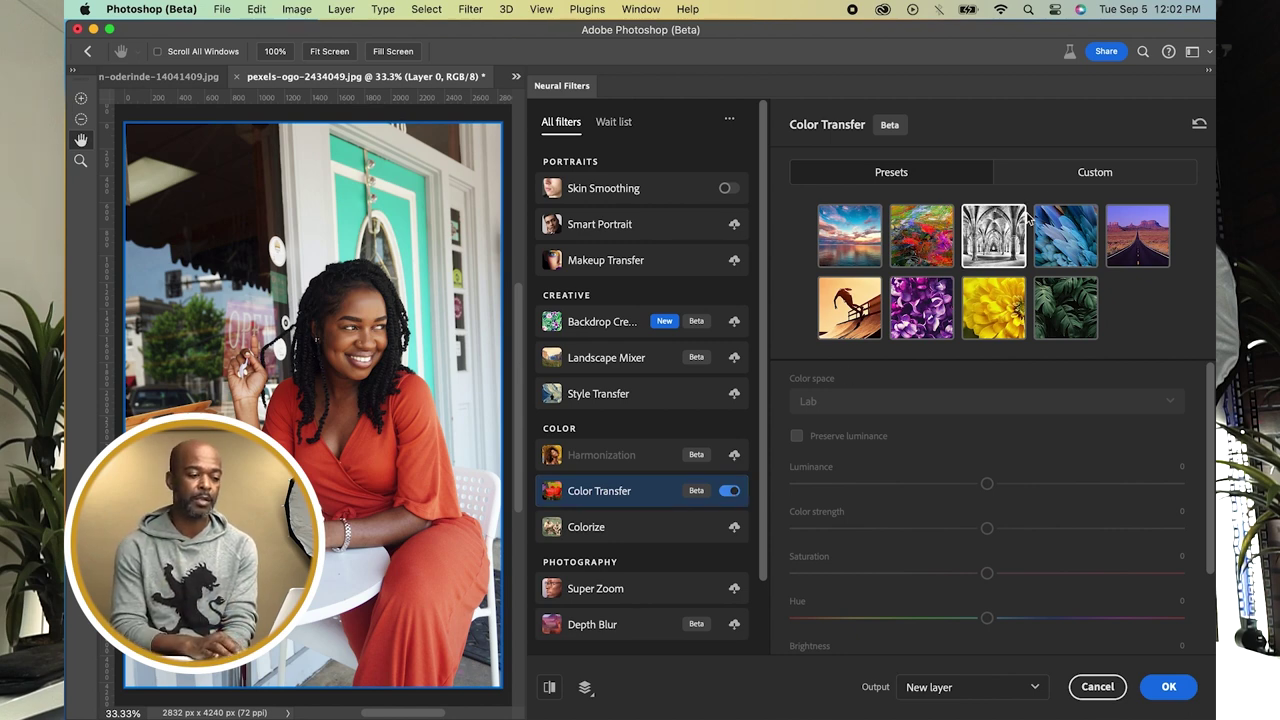
# Load 0_0 (4).png from Downloads as the custom color reference image and turn on Preserve luminance.
pyautogui.click(1056, 173)
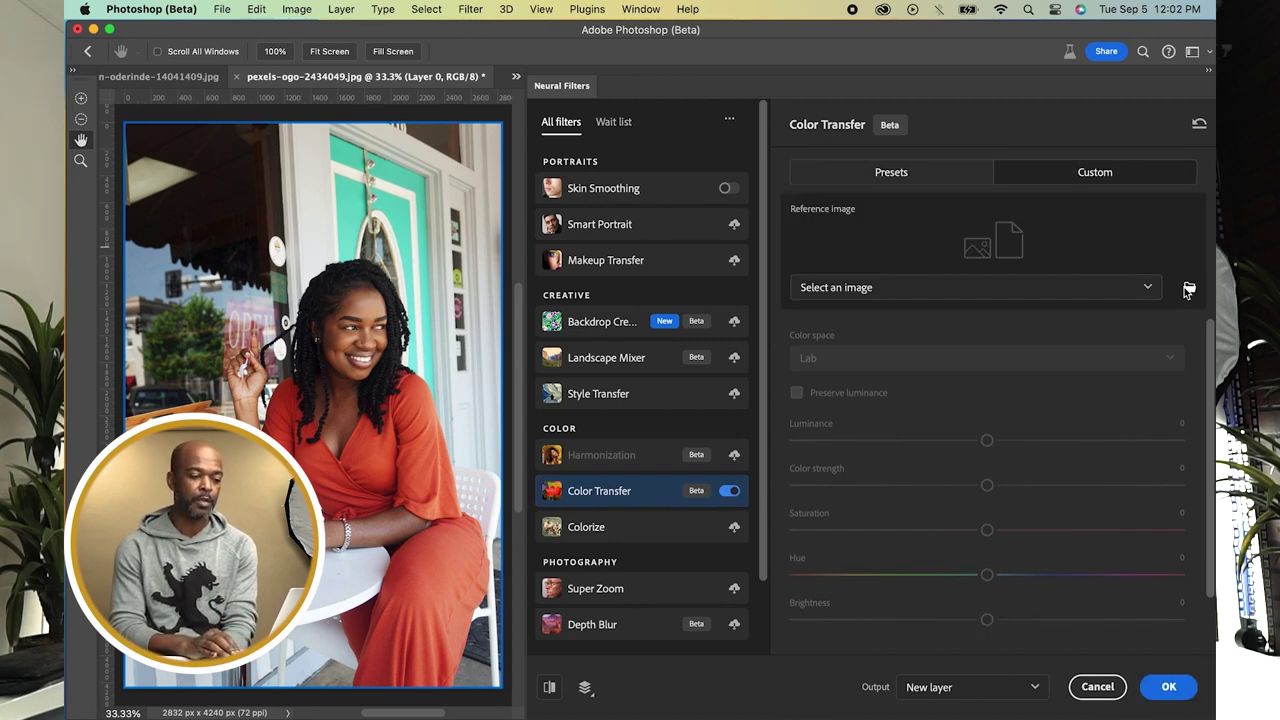
pyautogui.click(1188, 288)
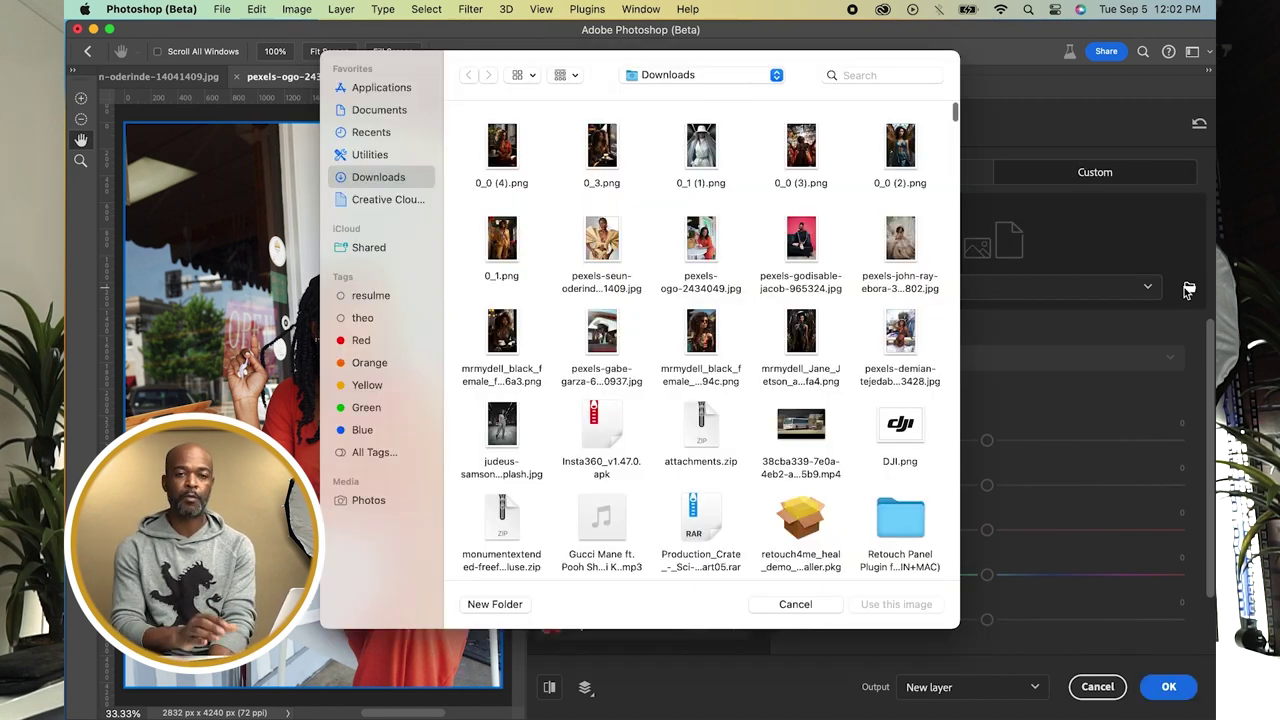
pyautogui.click(510, 150)
pyautogui.click(900, 604)
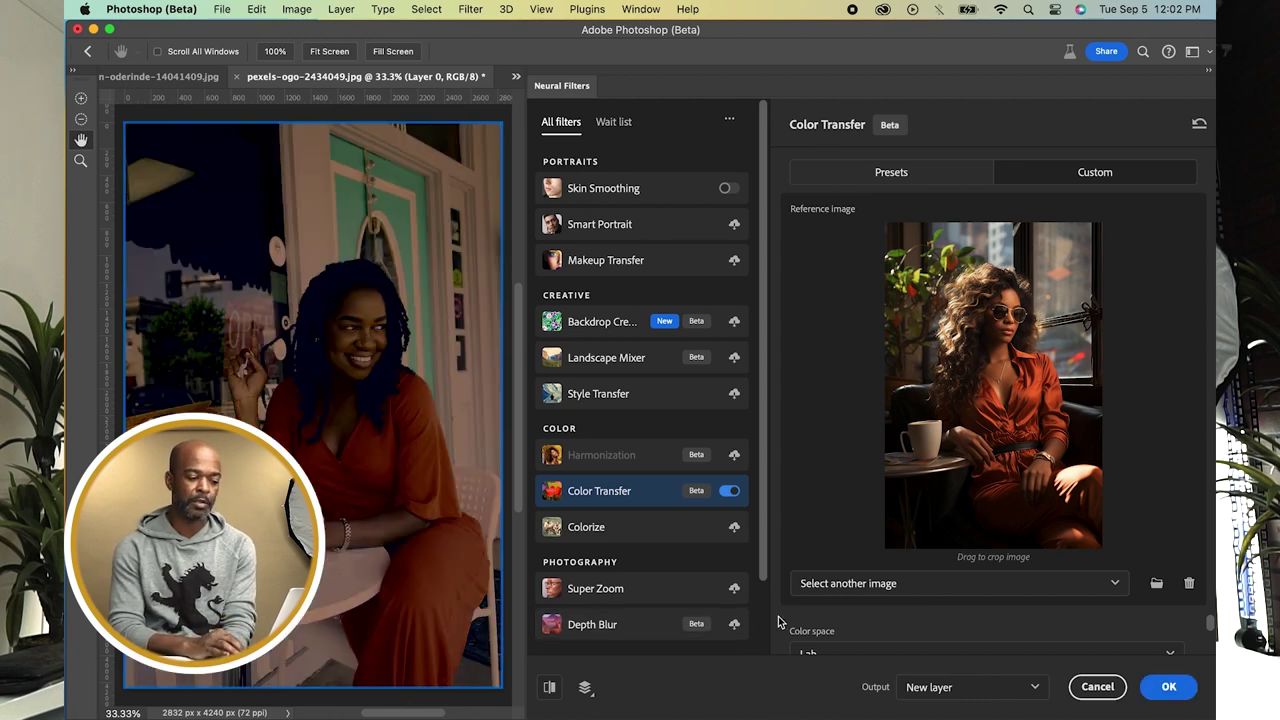
pyautogui.click(795, 626)
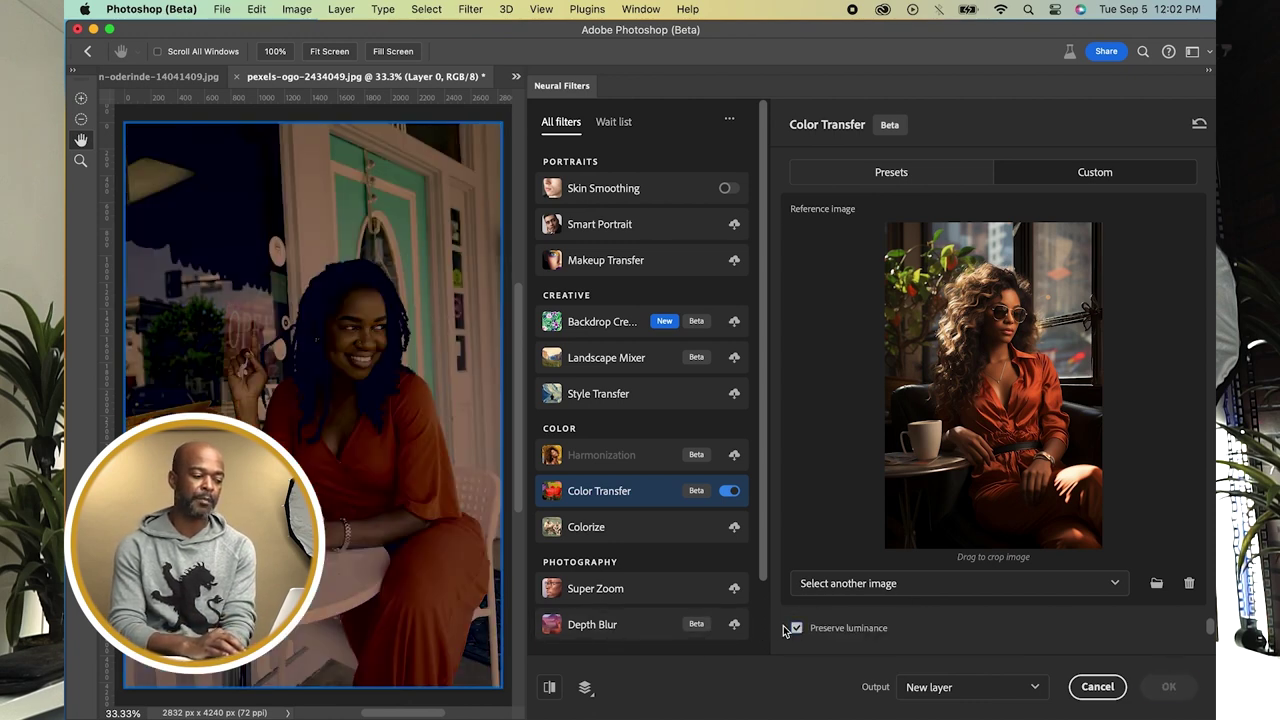
pyautogui.scroll(-2, 780, 626)
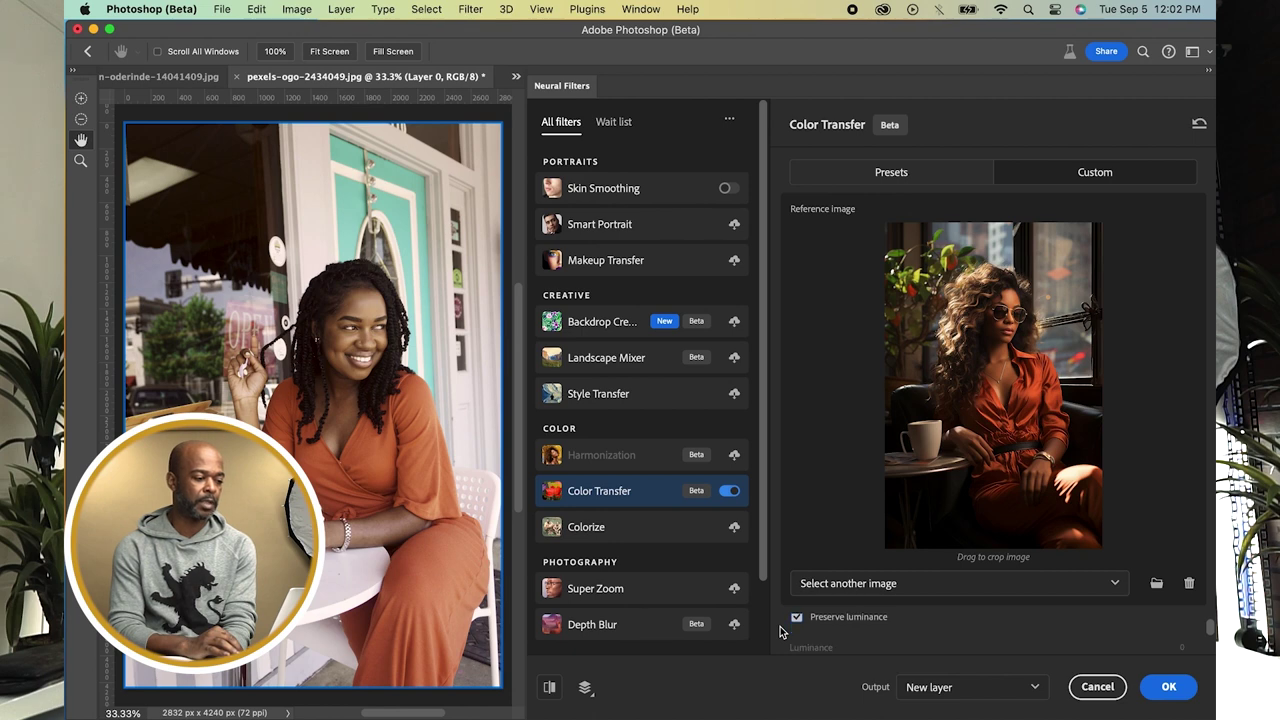
# Raise the color transfer's saturation moderately and set its brightness to +12.
pyautogui.scroll(-1, 781, 631)
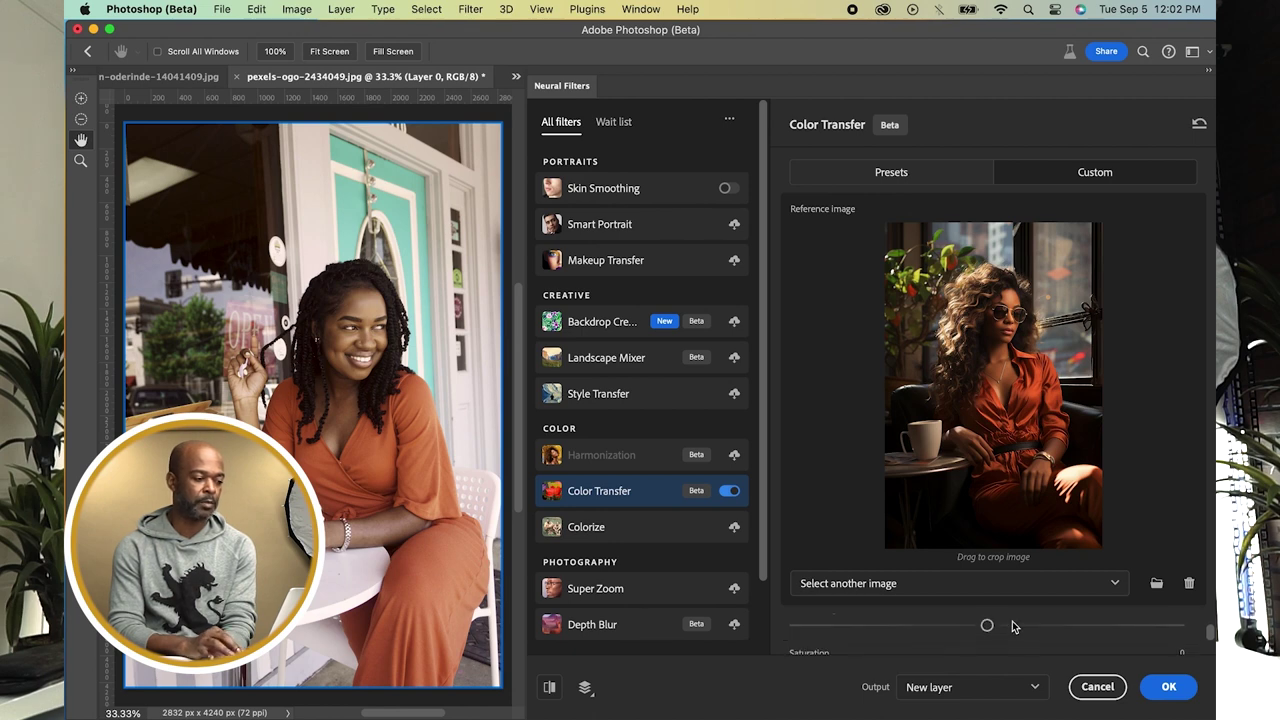
pyautogui.moveTo(1007, 627); pyautogui.dragTo(1027, 628)
pyautogui.scroll(-1, 838, 635)
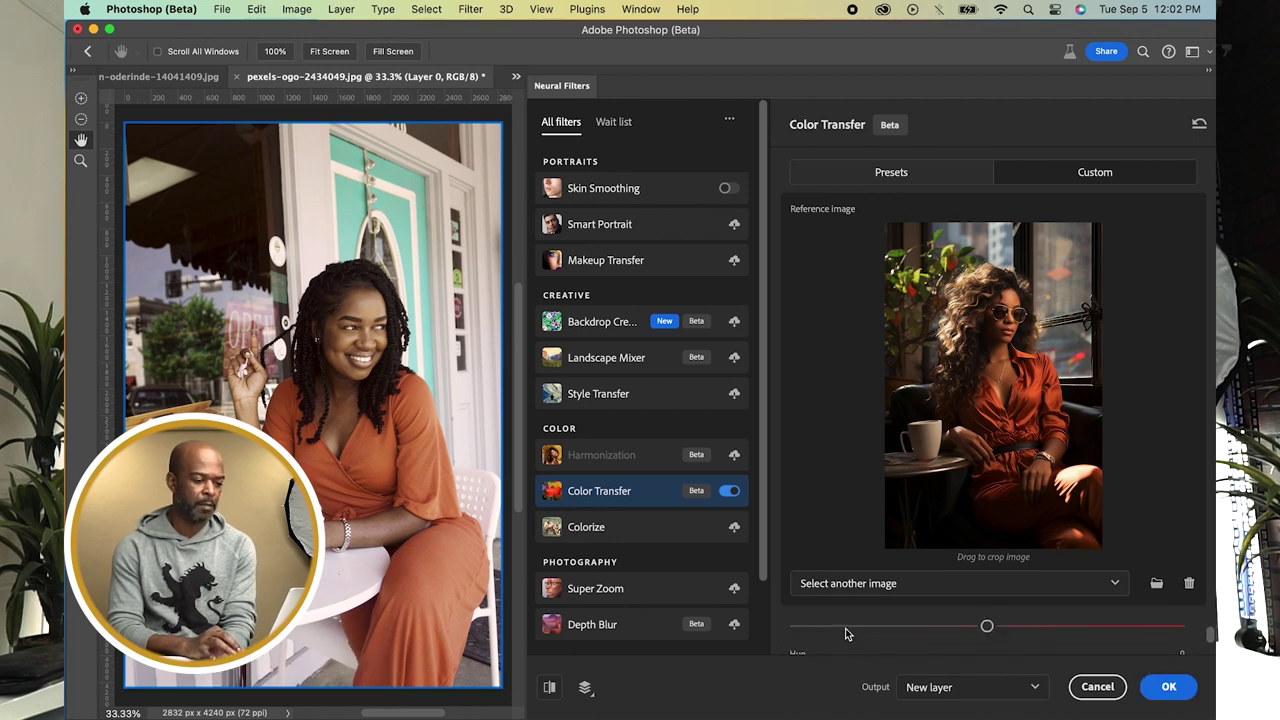
pyautogui.moveTo(1026, 628); pyautogui.dragTo(1048, 631)
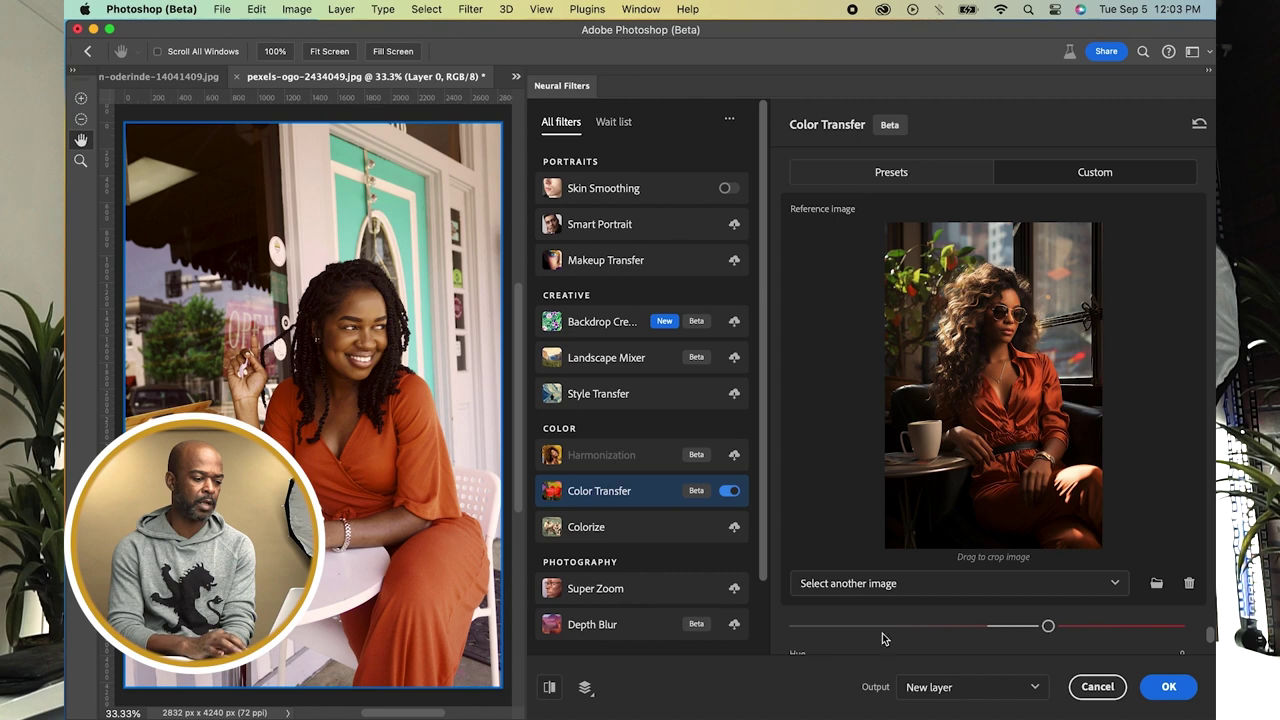
pyautogui.scroll(-2, 780, 640)
pyautogui.moveTo(987, 645); pyautogui.dragTo(1033, 646)
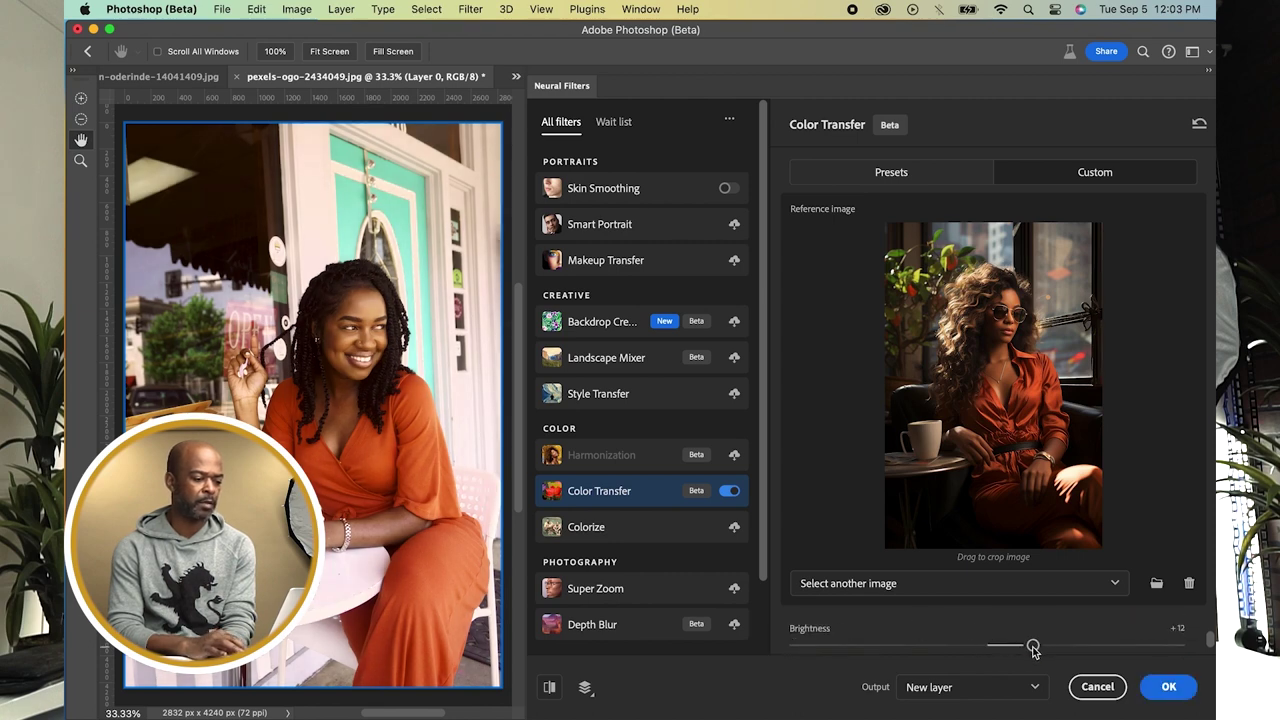
# Try color strengths of -30, -14 and -4, settle slightly above zero, and apply the filter to a new layer.
pyautogui.scroll(-2, 857, 632)
pyautogui.click(871, 637)
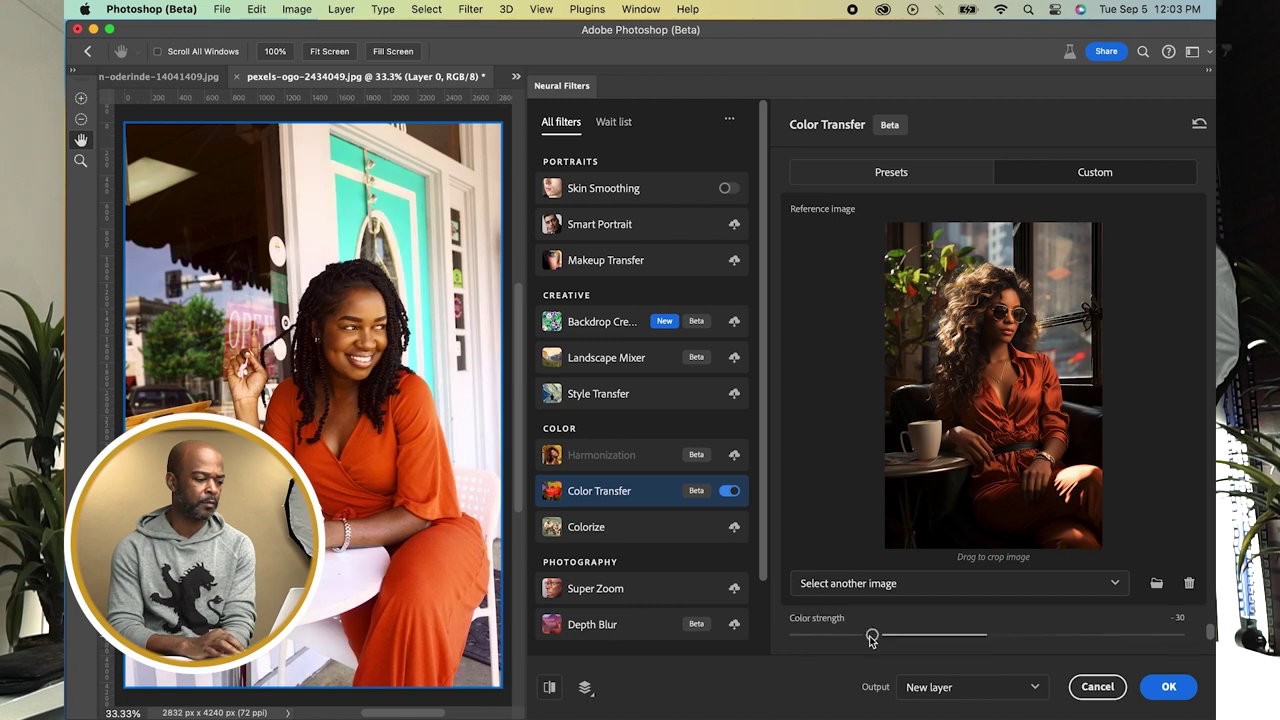
pyautogui.click(927, 636)
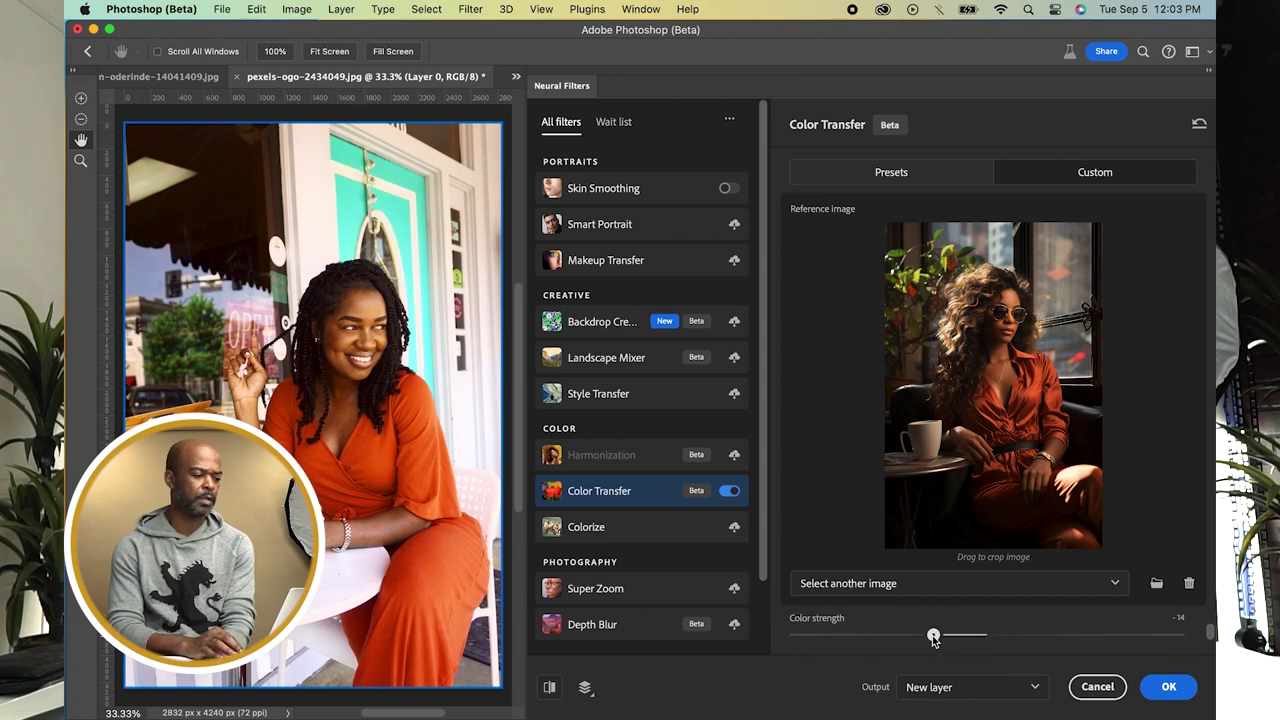
pyautogui.click(971, 635)
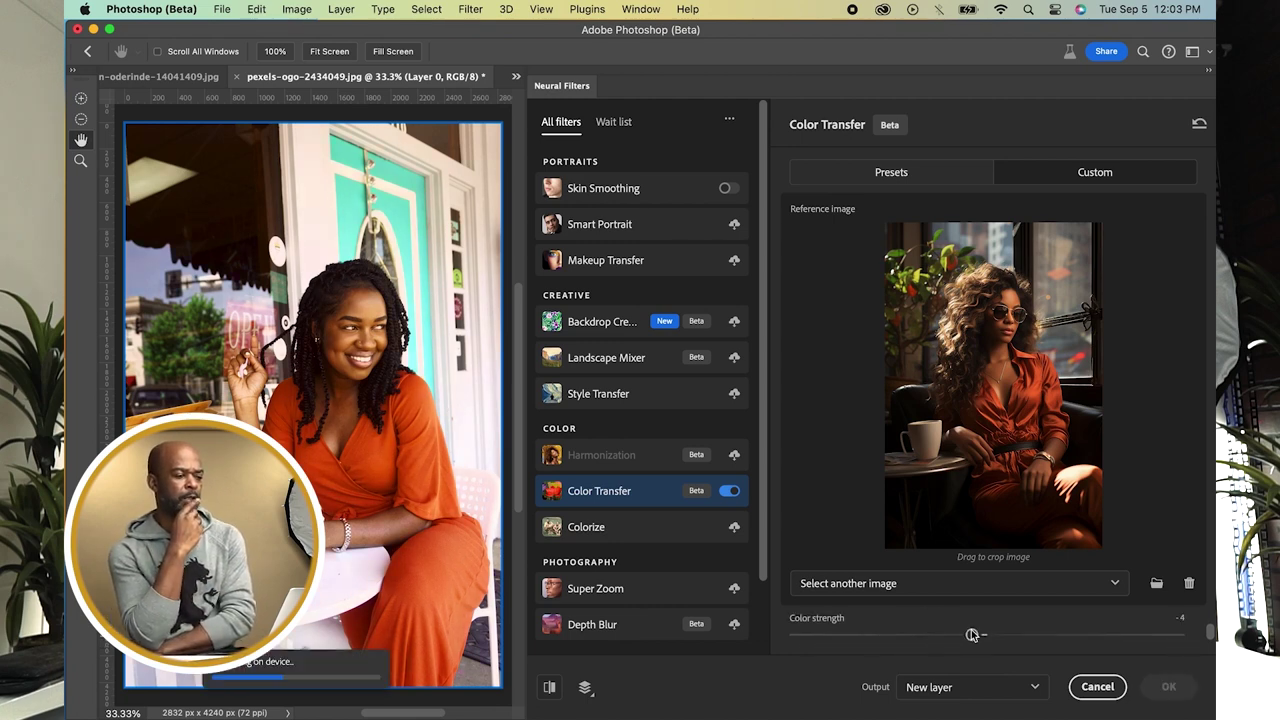
pyautogui.click(997, 636)
pyautogui.click(1155, 689)
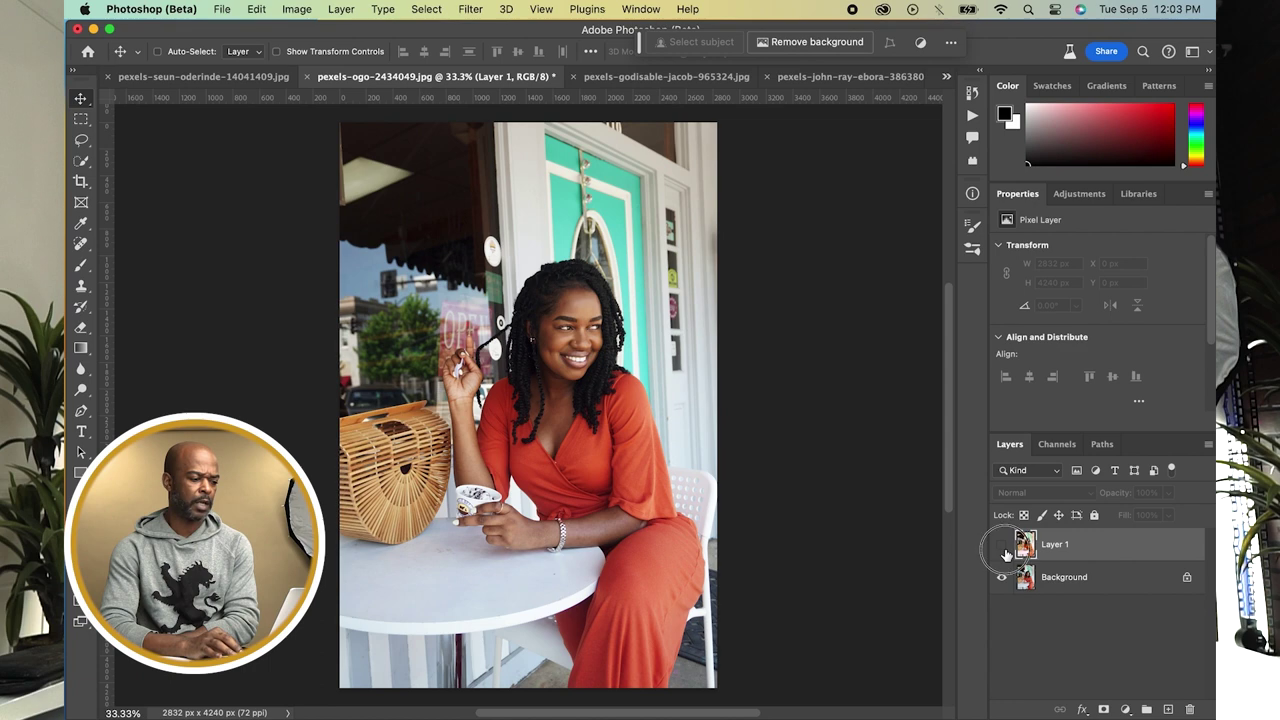
# Toggle Layer 1's visibility to compare the smiling woman's portrait with and without the color transfer, leaving the layer shown.
pyautogui.click(1004, 549)
pyautogui.click(1004, 549)
pyautogui.click(1004, 549)
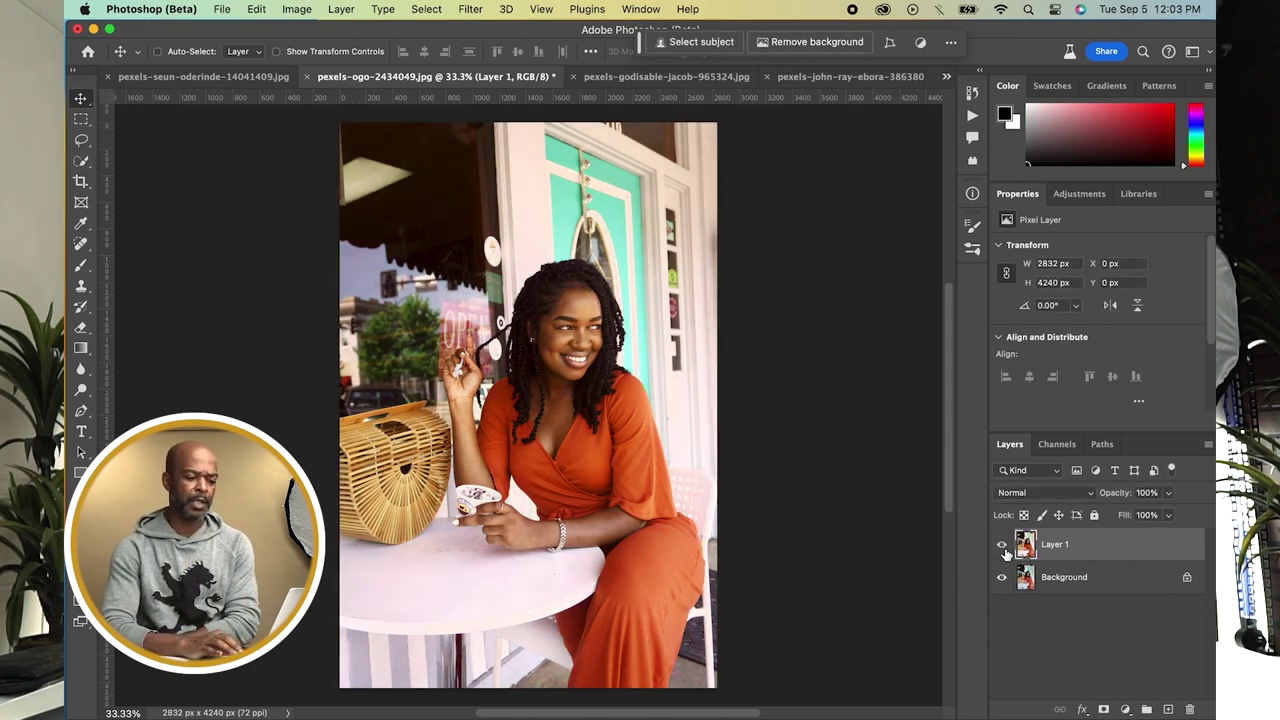
# Add a Selective Color adjustment layer above Layer 1 and set Black to -8% for the Whites.
pyautogui.click(1123, 710)
pyautogui.click(1140, 692)
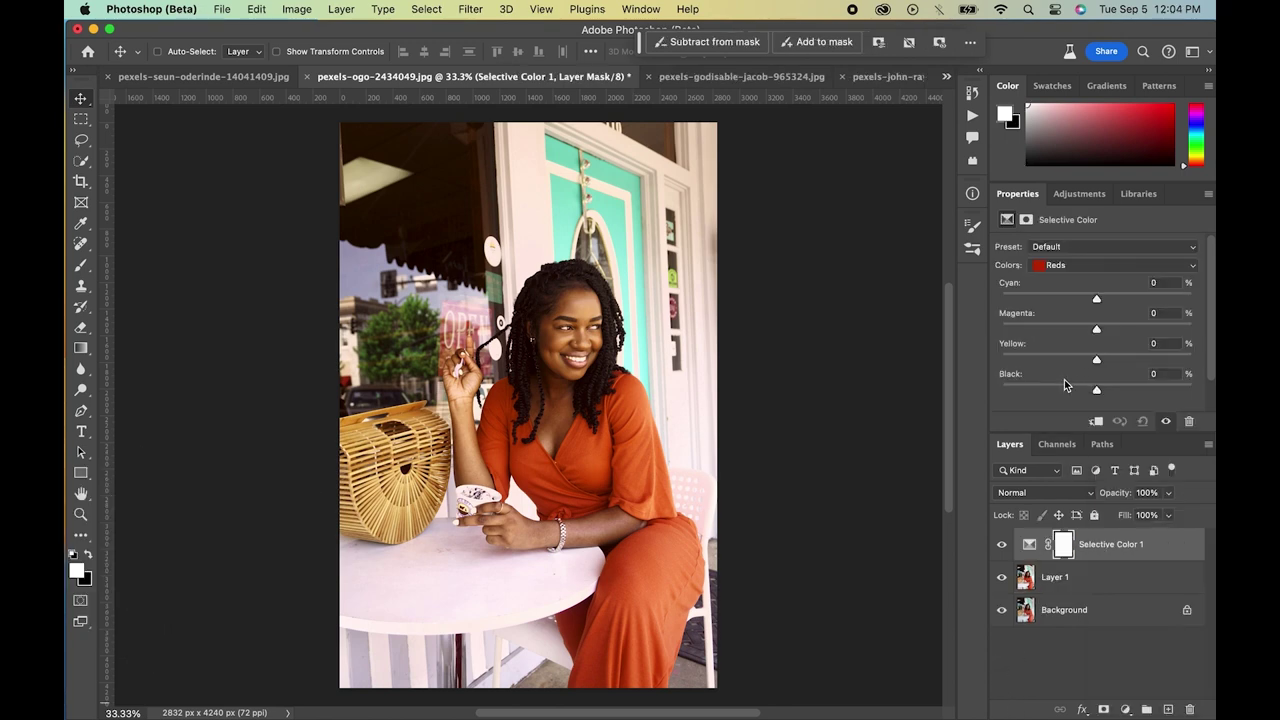
pyautogui.moveTo(1096, 389)
pyautogui.mouseDown()
pyautogui.moveTo(1043, 374)
pyautogui.moveTo(1157, 381)
pyautogui.moveTo(1060, 383)
pyautogui.moveTo(1089, 383)
pyautogui.mouseUp()
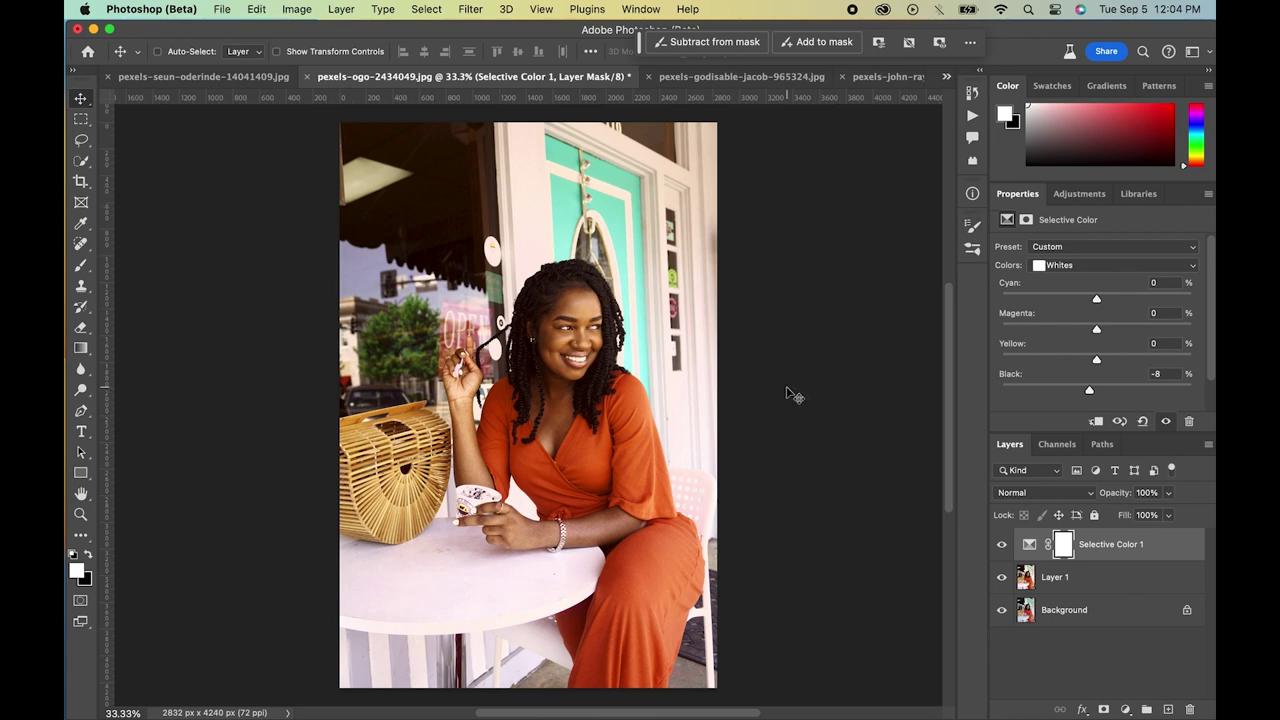
pyautogui.click(470, 9)
pyautogui.moveTo(650, 311)
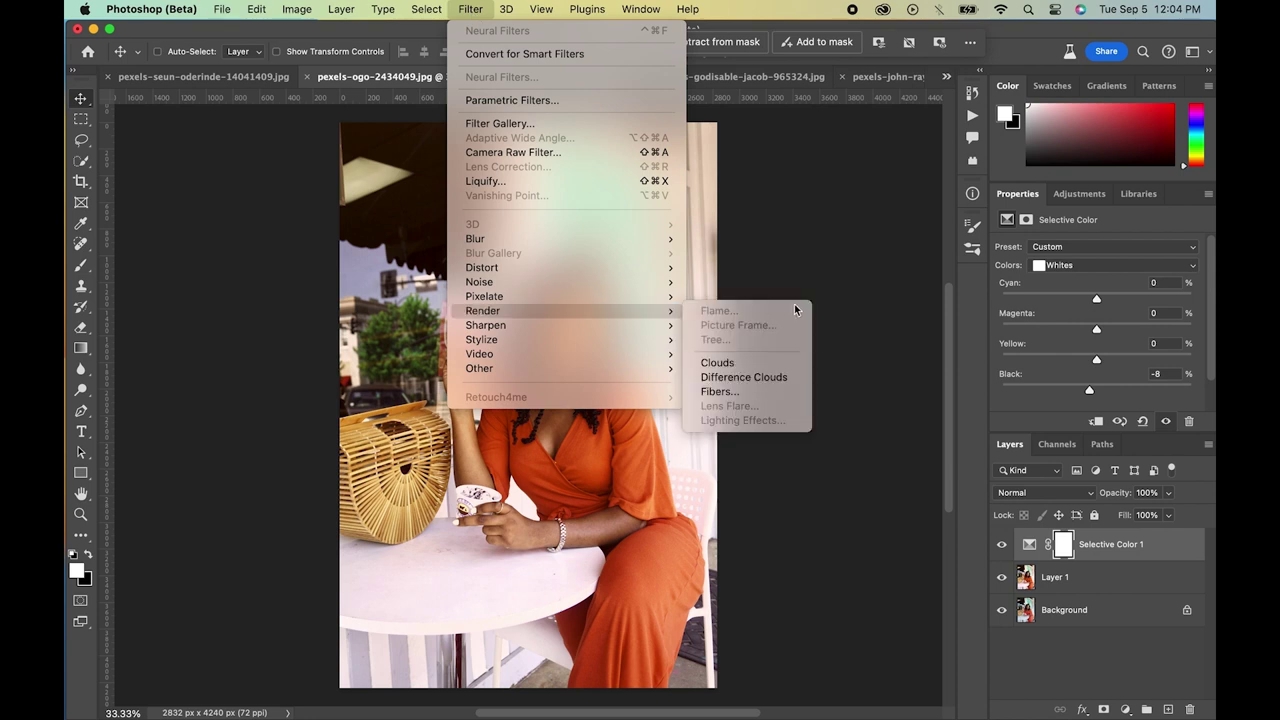
pyautogui.click(829, 272)
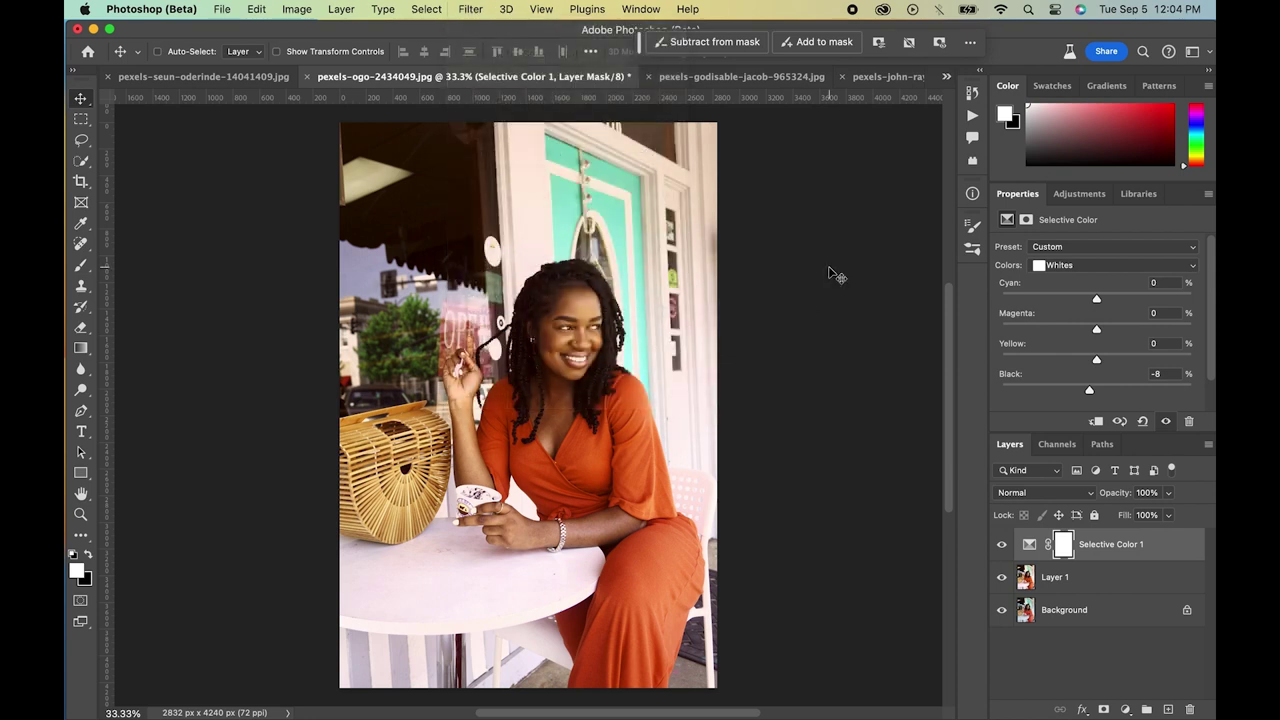